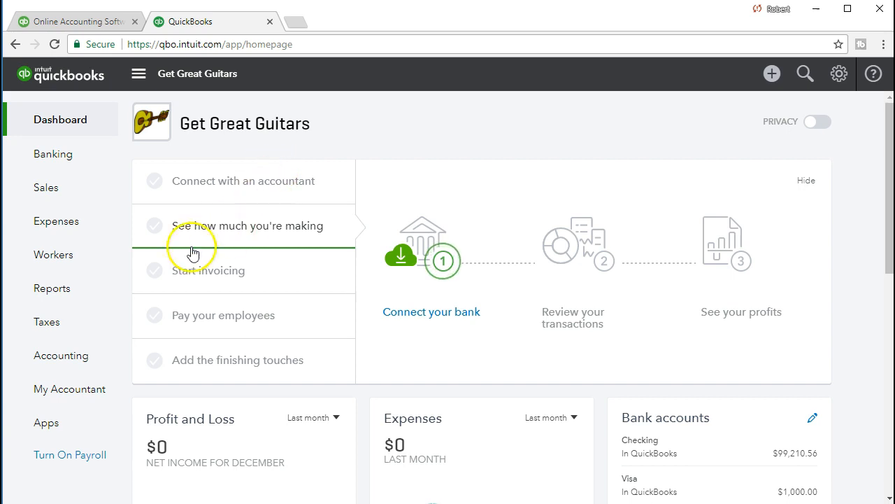
# Step: Run the Balance Sheet report with a custom period from 01/31/2021 to 01/31/2021
pyautogui.click(90, 298)
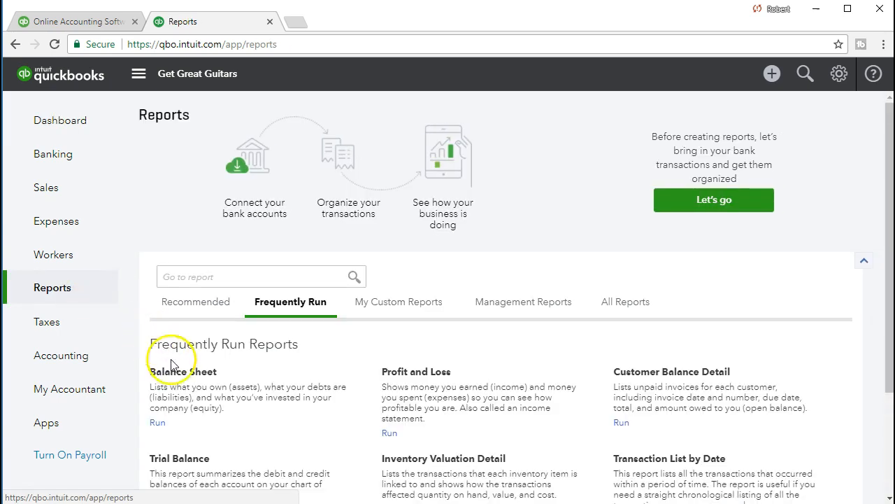
pyautogui.click(171, 371)
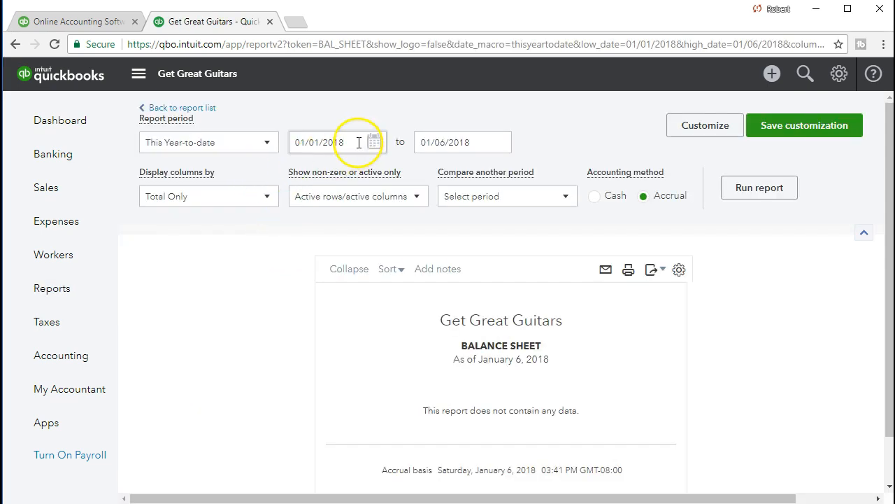
pyautogui.moveTo(360, 144); pyautogui.dragTo(275, 150)
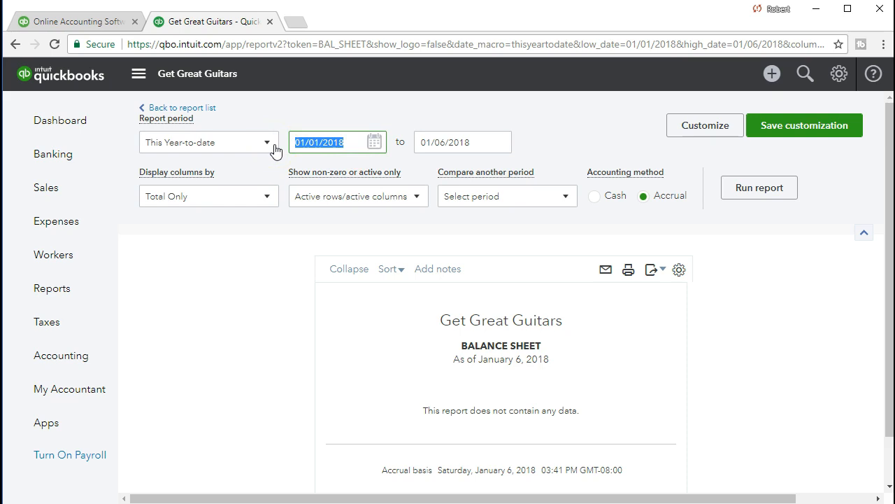
pyautogui.write('01')
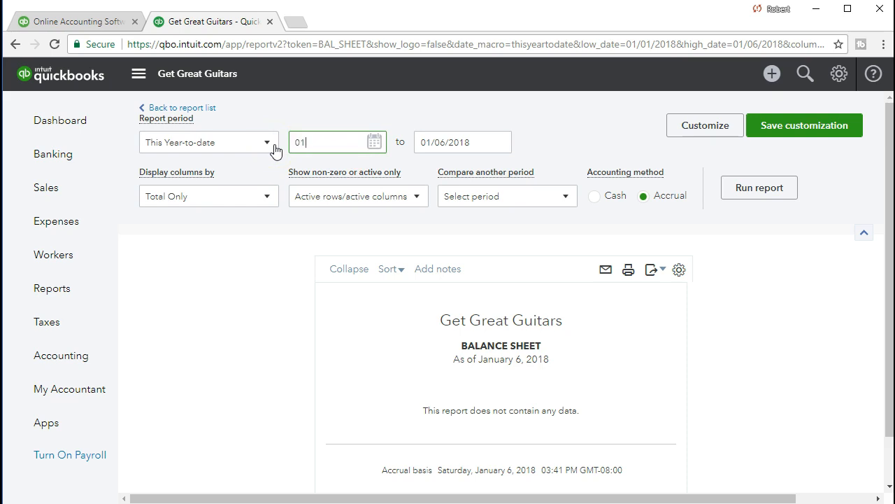
pyautogui.write('/31/2021')
pyautogui.press('Tab')
pyautogui.write('01/31/2021')
pyautogui.press('Tab')
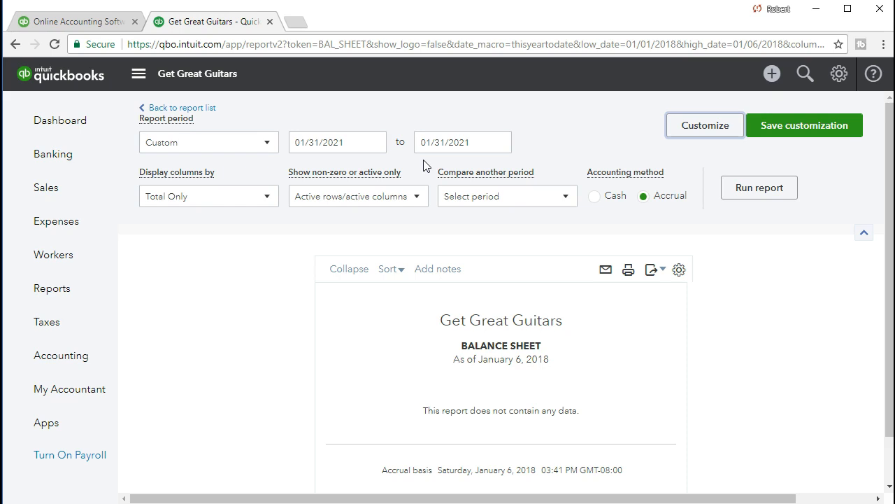
pyautogui.click(732, 198)
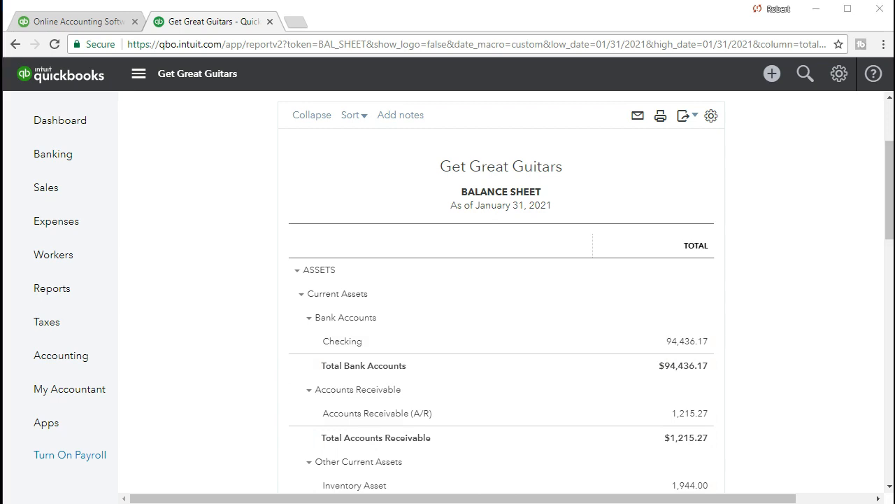
# Step: Switch to the Bank Rec.xlsx workbook in Excel, review the January statement's balance summary from opening to ending balance, and return to QuickBooks
pyautogui.hotkey('alt', 'Tab')
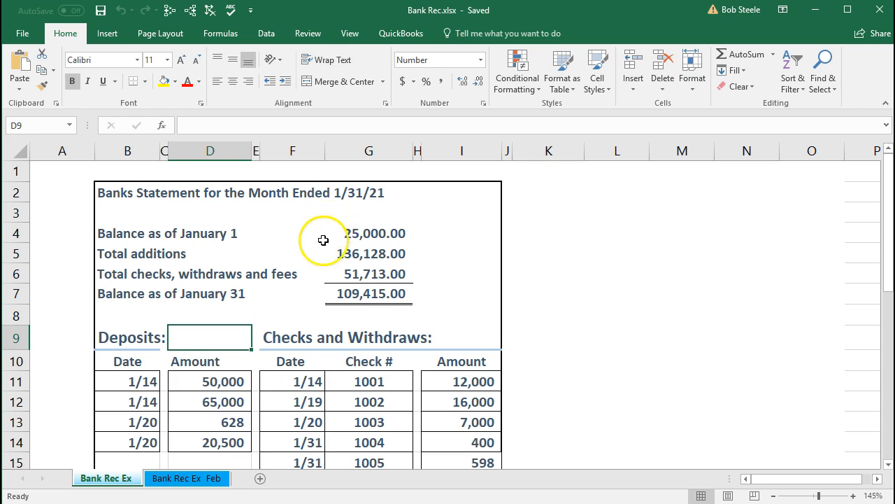
pyautogui.click(340, 236)
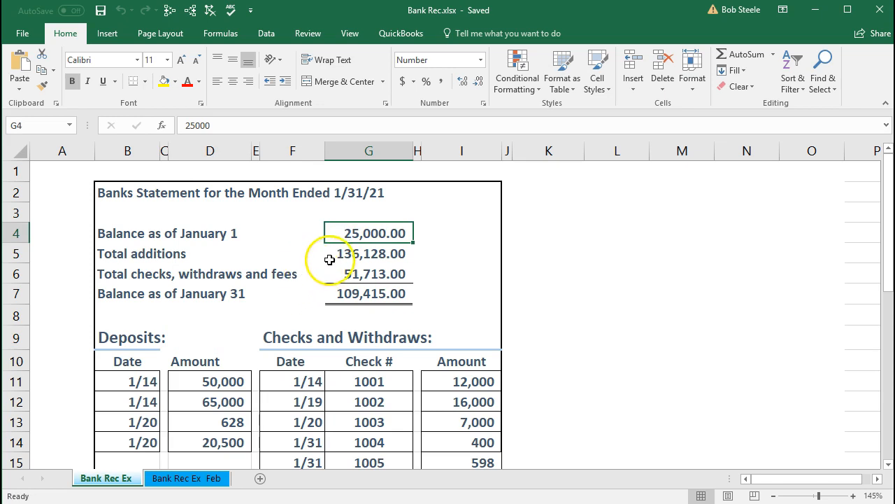
pyautogui.click(327, 259)
pyautogui.press('Down')
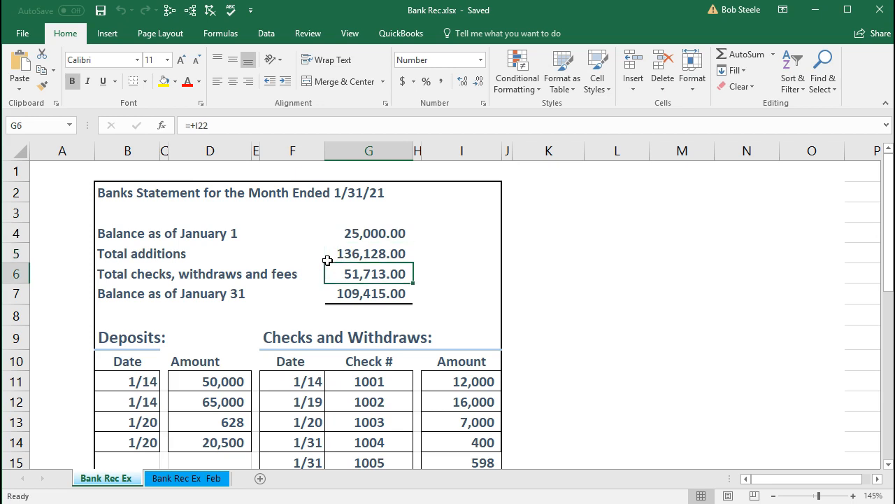
pyautogui.press('Down')
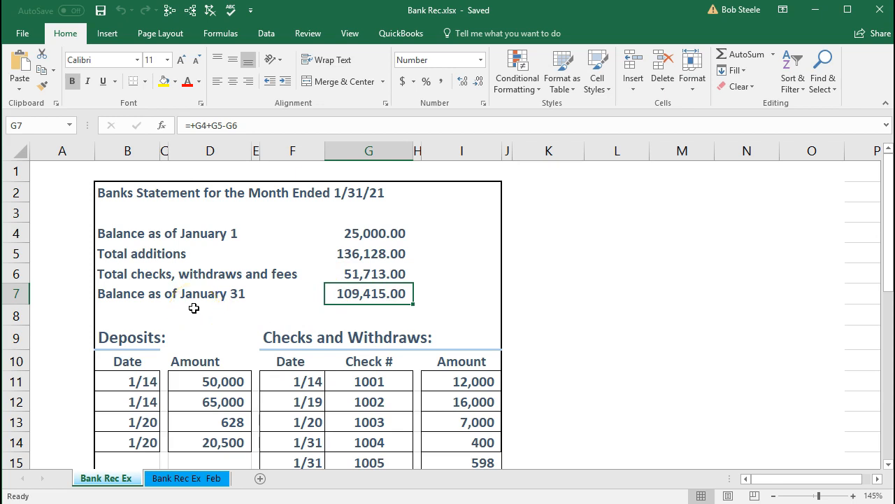
pyautogui.click(814, 17)
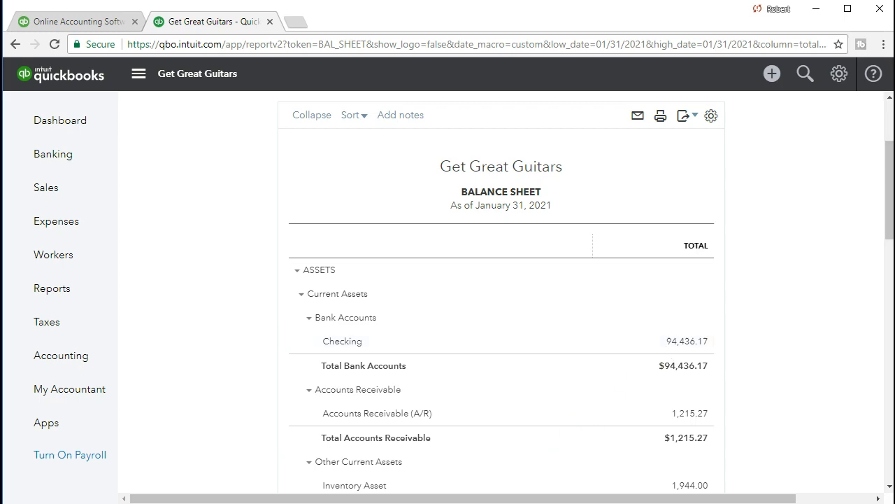
# Step: Switch back to Excel and compare the statement's listed deposits with its total additions
pyautogui.hotkey('alt', 'Tab')
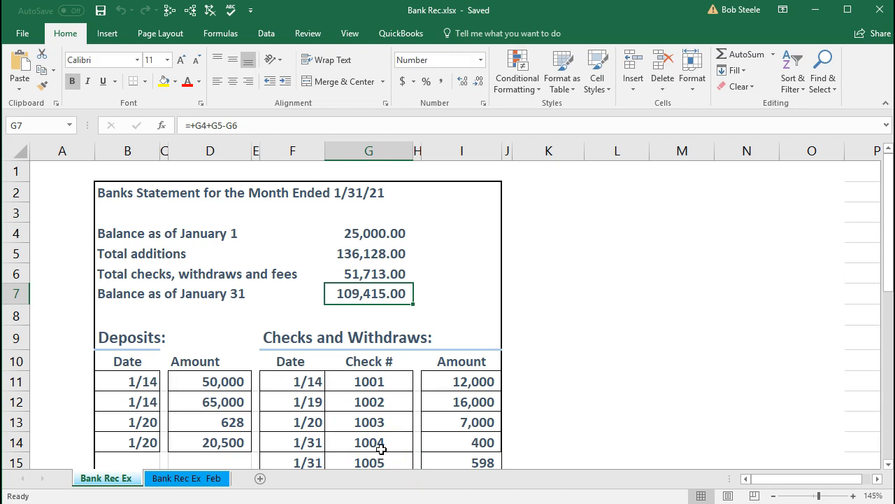
pyautogui.scroll(-1, 319, 343)
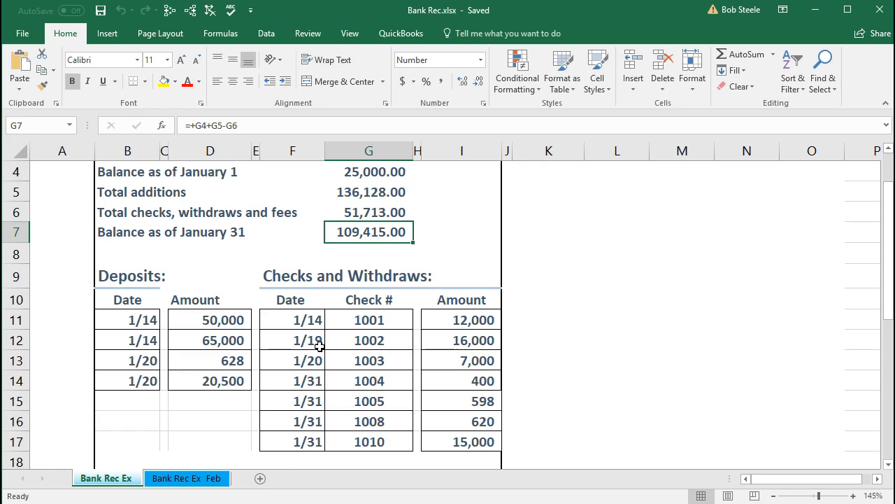
pyautogui.click(140, 320)
pyautogui.moveTo(173, 327); pyautogui.dragTo(194, 371)
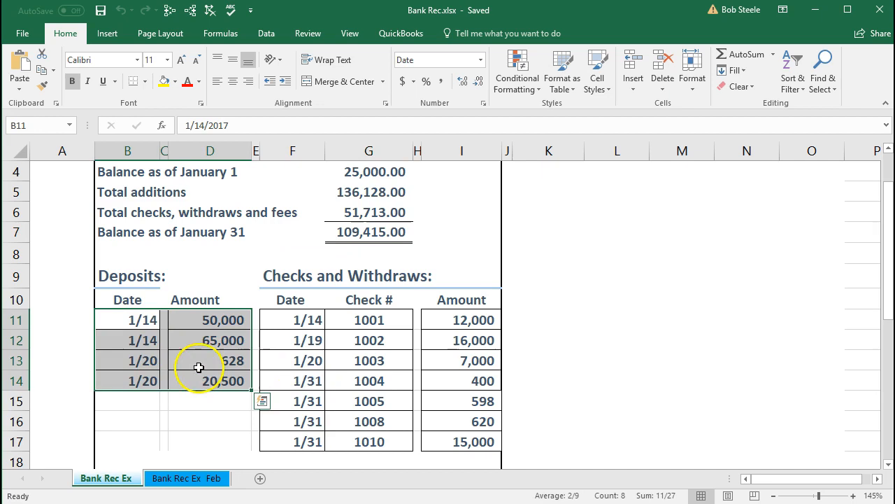
pyautogui.click(354, 195)
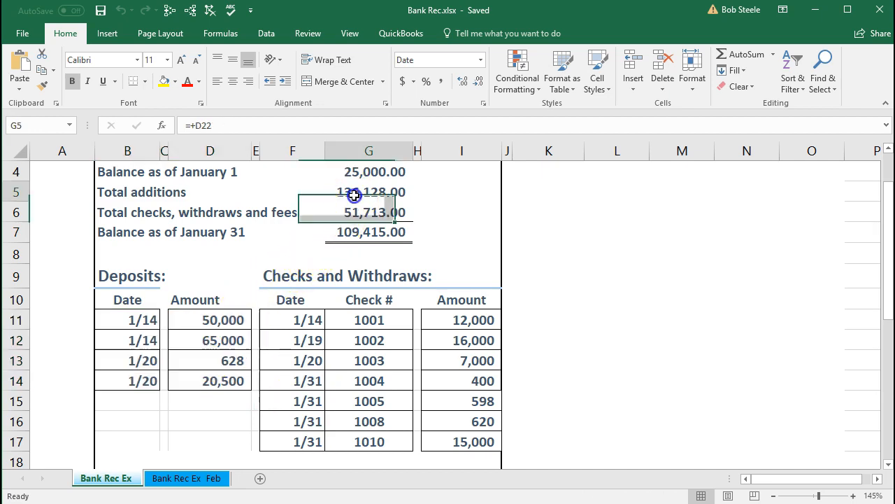
# Step: Trace the listed checks, withdrawal and bank charges to their column total, the summary's total withdrawals and the January 31 balance
pyautogui.moveTo(430, 319); pyautogui.dragTo(457, 440)
pyautogui.scroll(-1, 459, 429)
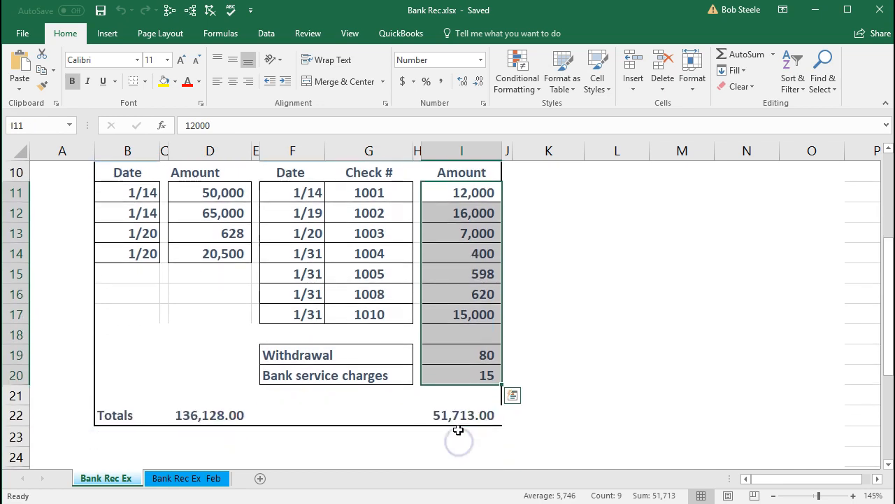
pyautogui.click(459, 417)
pyautogui.scroll(2, 455, 449)
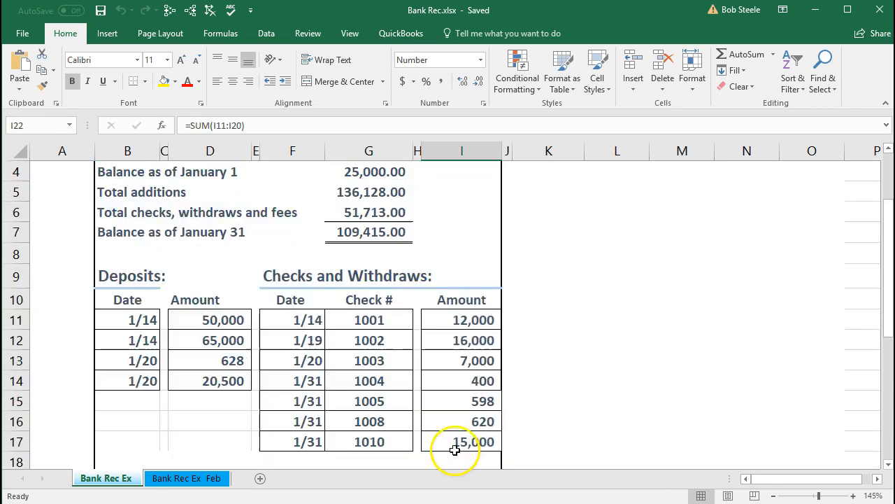
pyautogui.scroll(1, 454, 449)
pyautogui.click(384, 280)
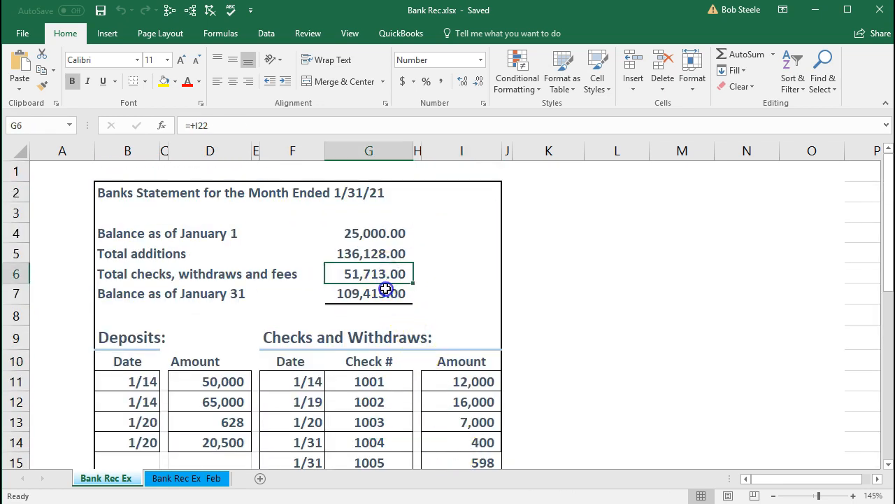
pyautogui.click(385, 289)
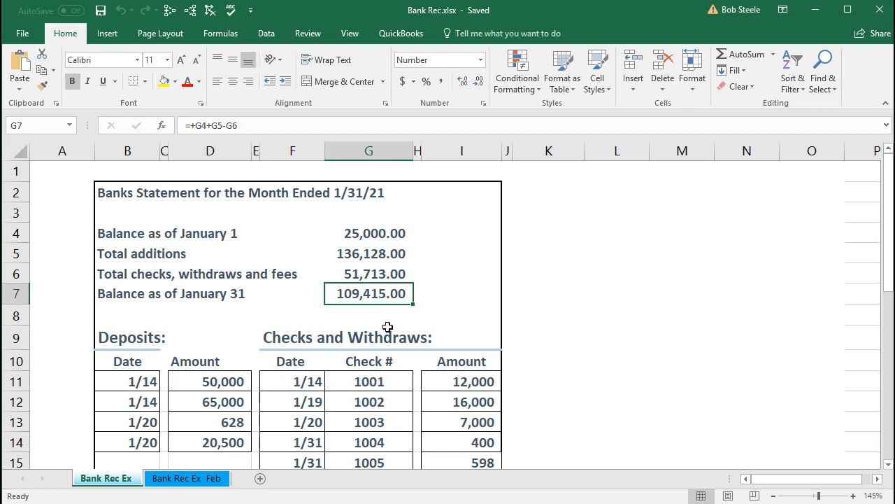
# Step: Examine each check, withdrawal and bank service charge amount on the Bank Rec Ex sheet, along with the end of the deposits list
pyautogui.click(434, 381)
pyautogui.press('Down')
pyautogui.press('Down')
pyautogui.press('Down')
pyautogui.press('Down')
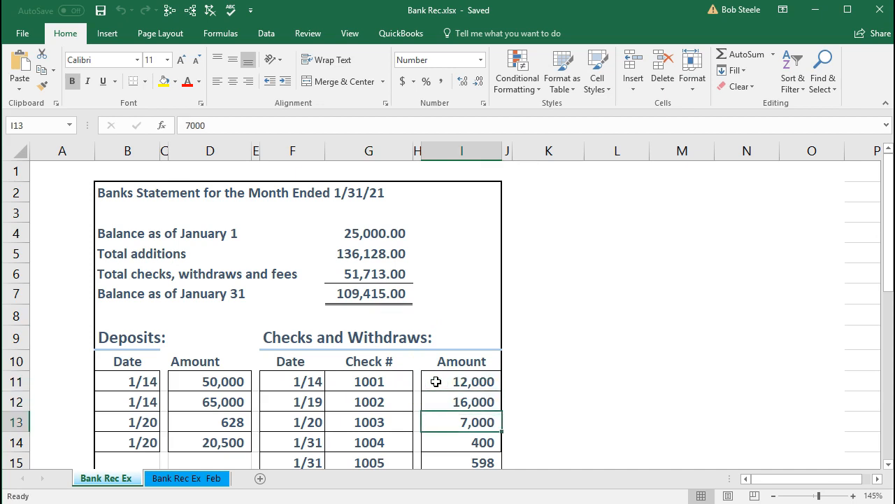
pyautogui.press('Down')
pyautogui.press('Down')
pyautogui.press('Down')
pyautogui.press('Down')
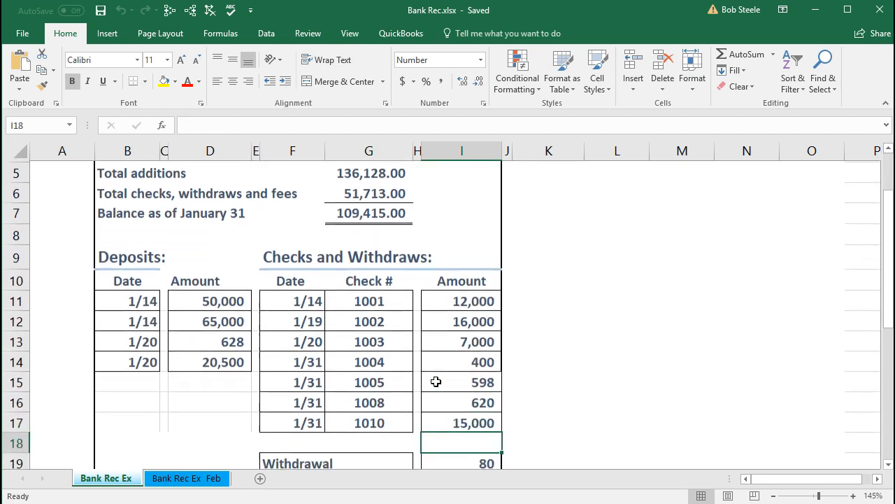
pyautogui.press('Down')
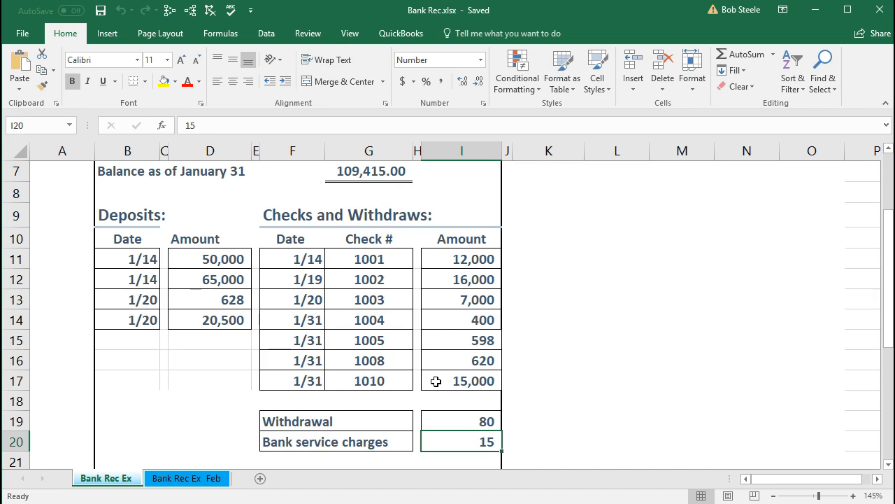
pyautogui.click(361, 400)
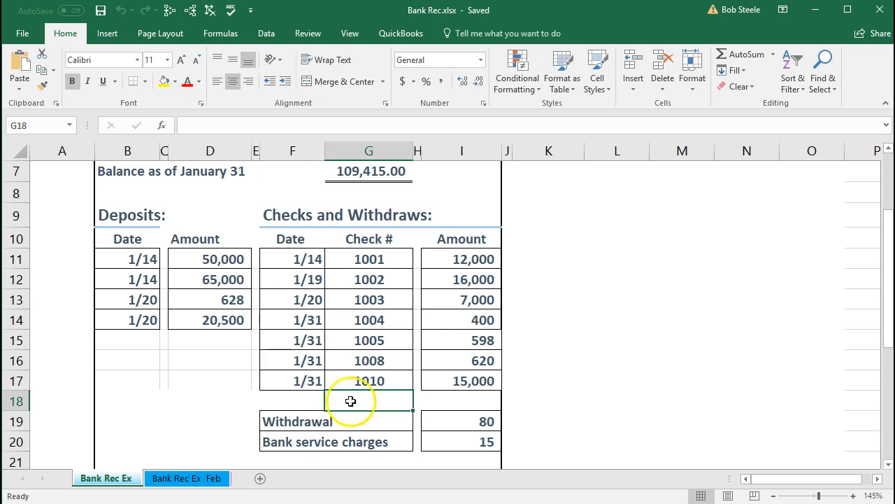
pyautogui.click(220, 341)
pyautogui.scroll(1, 221, 346)
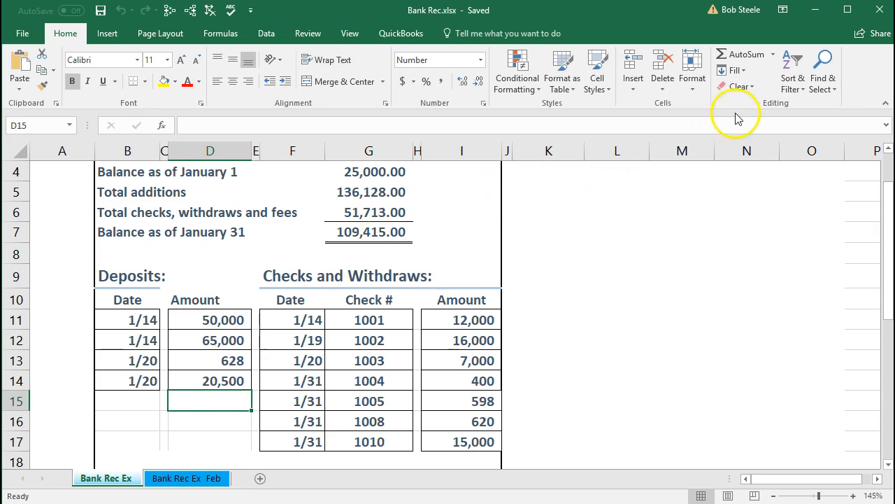
# Step: Switch to QuickBooks and open the Reconcile page at its account and statement fields
pyautogui.click(819, 15)
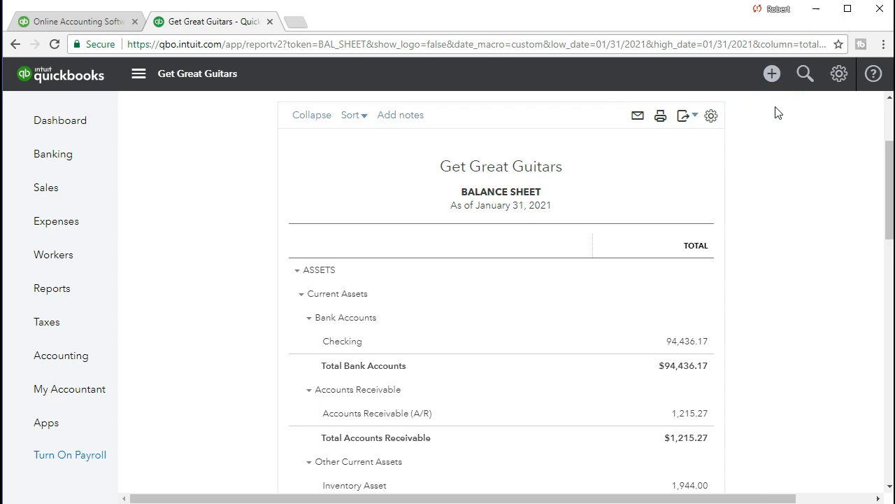
pyautogui.click(839, 74)
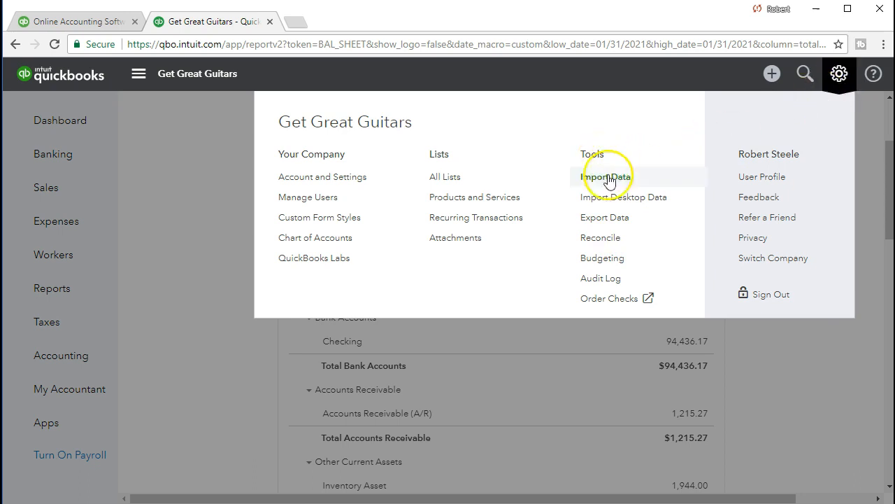
pyautogui.click(628, 243)
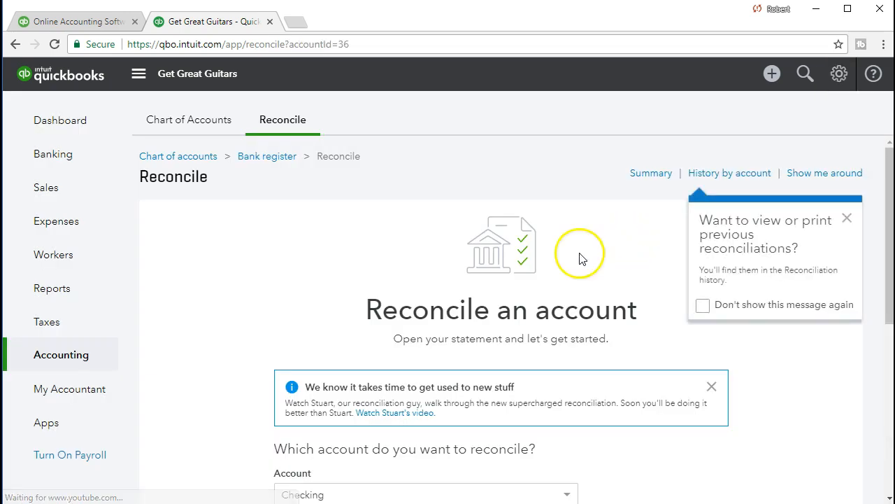
pyautogui.scroll(-2, 181, 311)
pyautogui.scroll(-2, 185, 313)
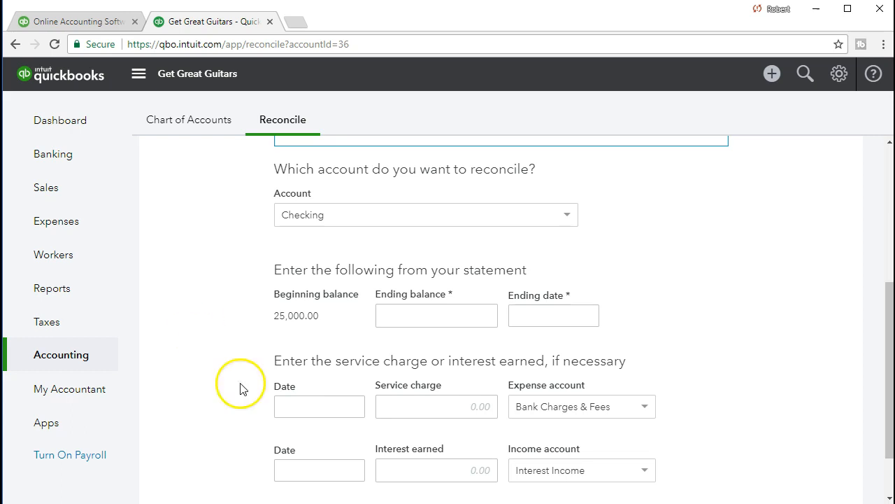
# Step: Switch to Excel and review the individual deposit amounts dated 1/14 and 1/20 on the bank statement
pyautogui.click(308, 503)
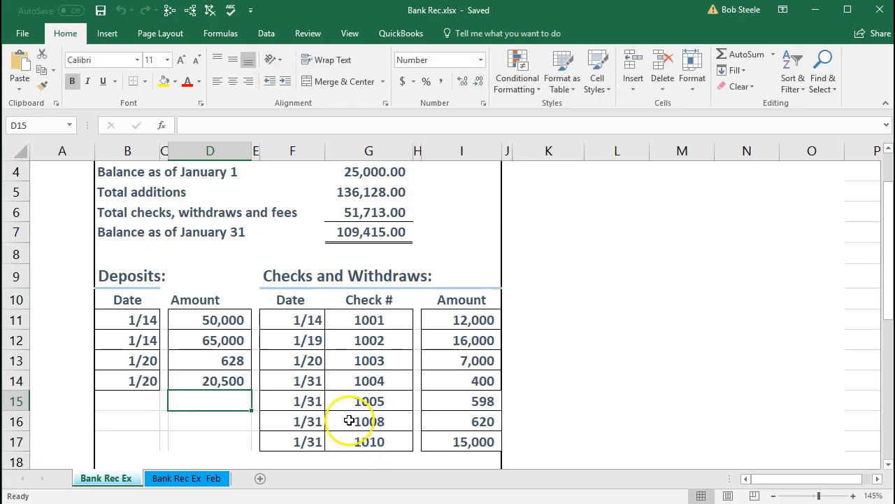
pyautogui.click(236, 318)
pyautogui.click(226, 339)
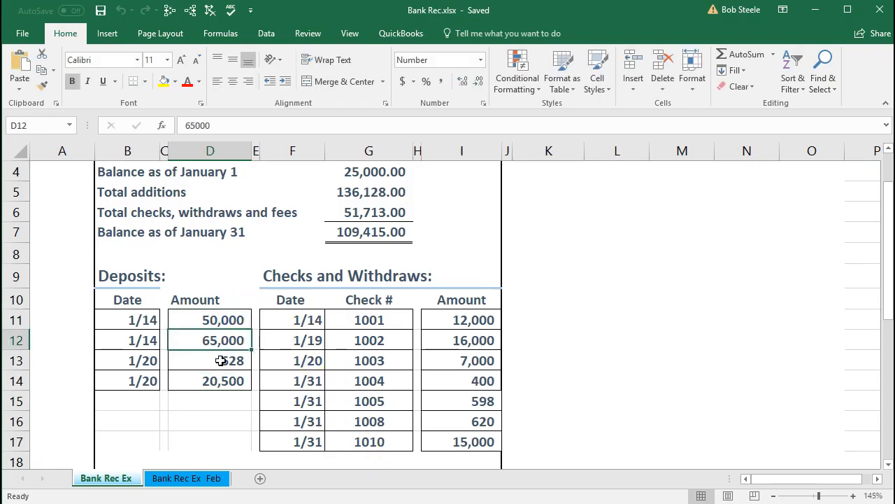
pyautogui.click(221, 361)
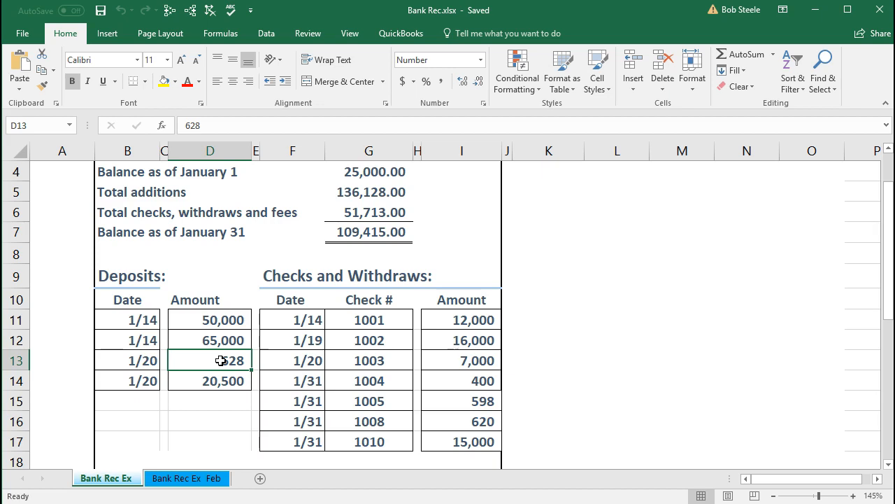
pyautogui.click(198, 320)
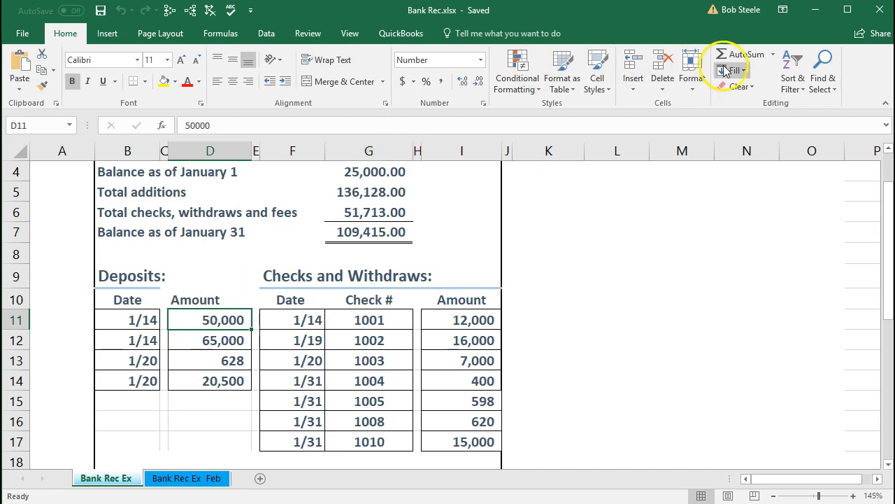
# Step: Return to QuickBooks and choose Checking as the account to reconcile
pyautogui.click(815, 12)
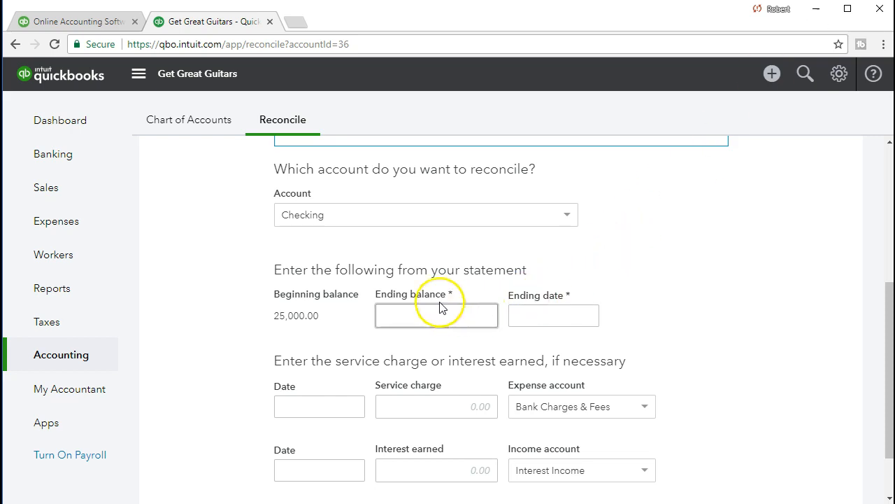
pyautogui.click(564, 217)
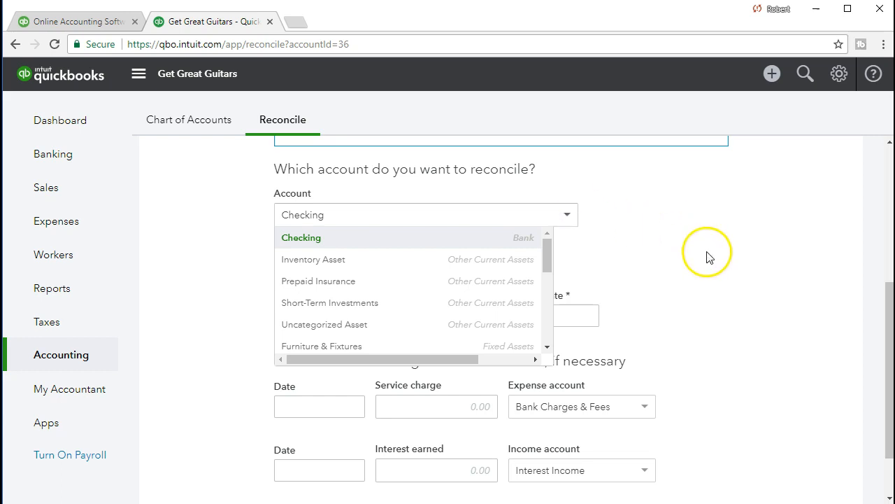
pyautogui.click(299, 239)
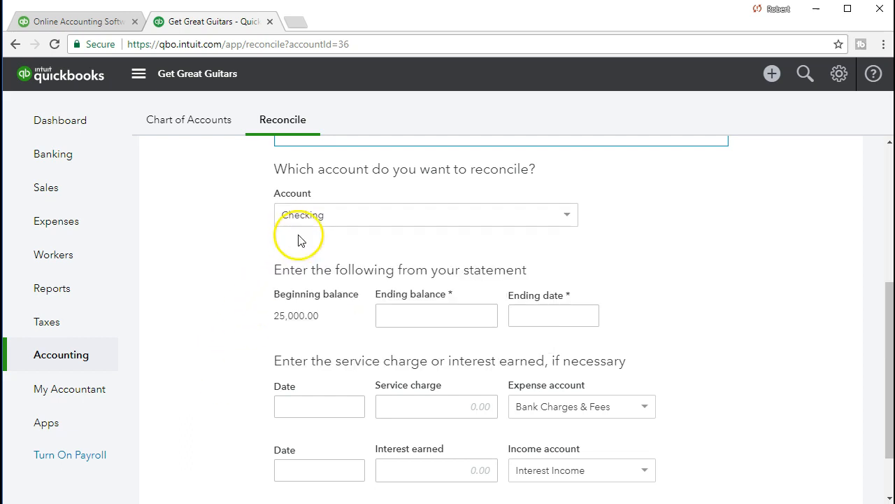
# Step: Check the beginning balance on the Reconcile page against the January 1 balance on the Excel bank statement
pyautogui.click(293, 326)
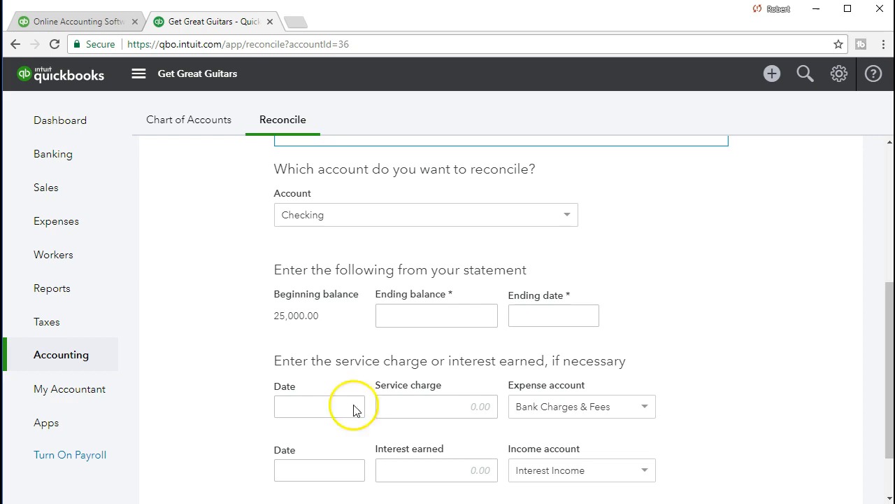
pyautogui.hotkey('alt', 'Tab')
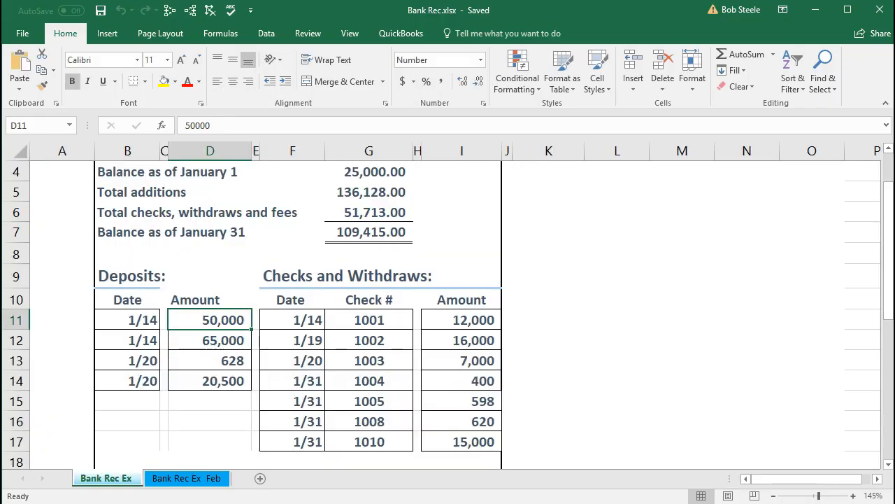
pyautogui.click(349, 386)
pyautogui.scroll(1, 352, 385)
pyautogui.click(365, 239)
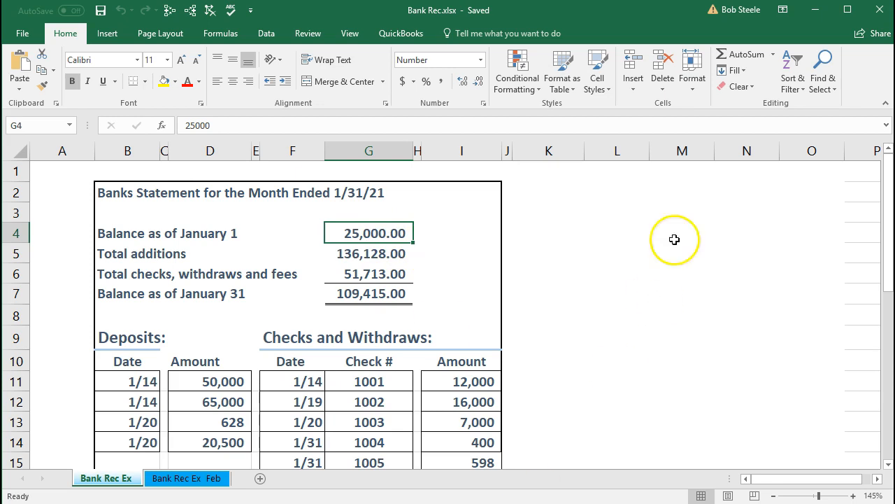
# Step: Return to QuickBooks and set the ending balance to 109,415.00, matching the Excel statement's January 31 balance
pyautogui.click(813, 11)
pyautogui.click(441, 320)
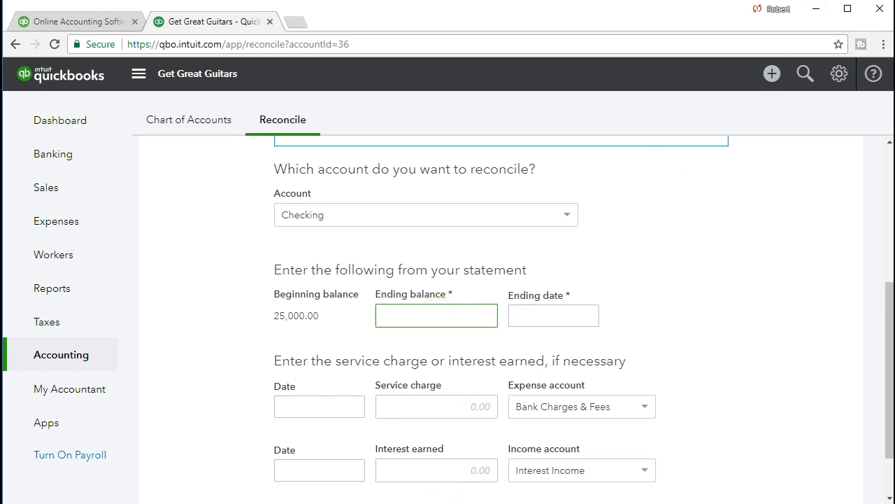
pyautogui.hotkey('alt', 'Tab')
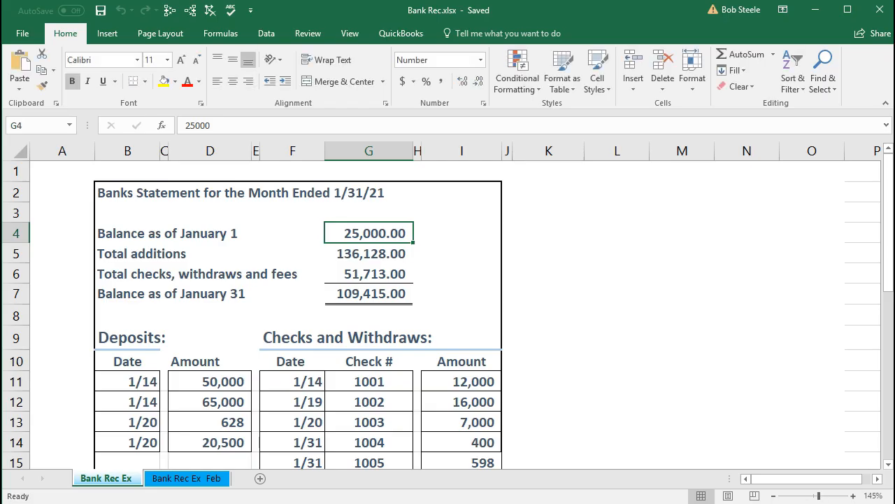
pyautogui.click(380, 297)
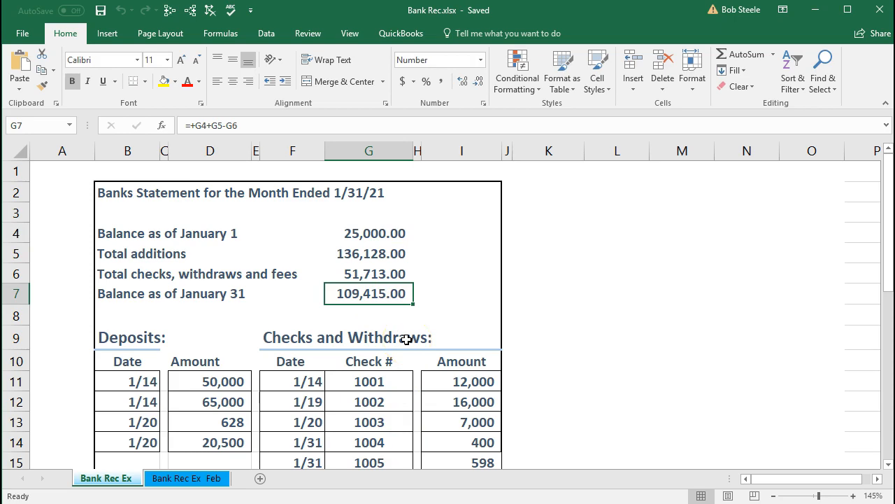
pyautogui.click(817, 11)
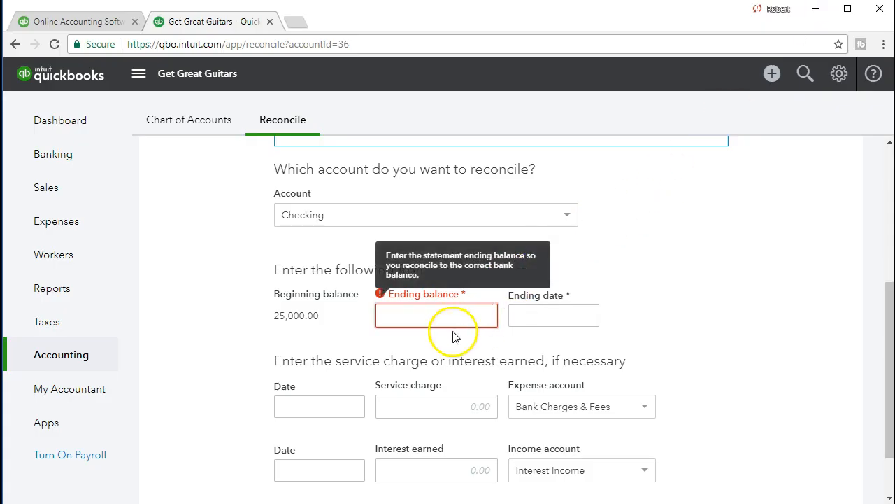
pyautogui.click(440, 315)
pyautogui.write('109,415.00')
# Step: Set the statement's ending date to 01/31/2021
pyautogui.click(519, 315)
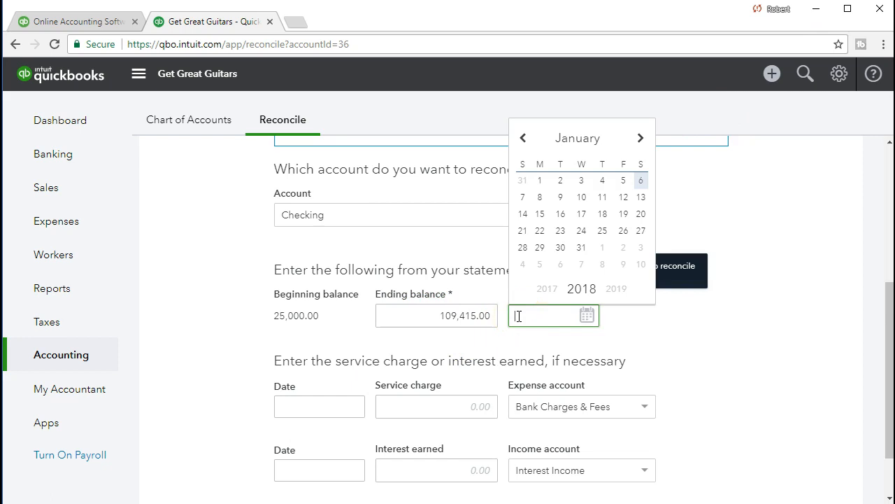
pyautogui.write('013121')
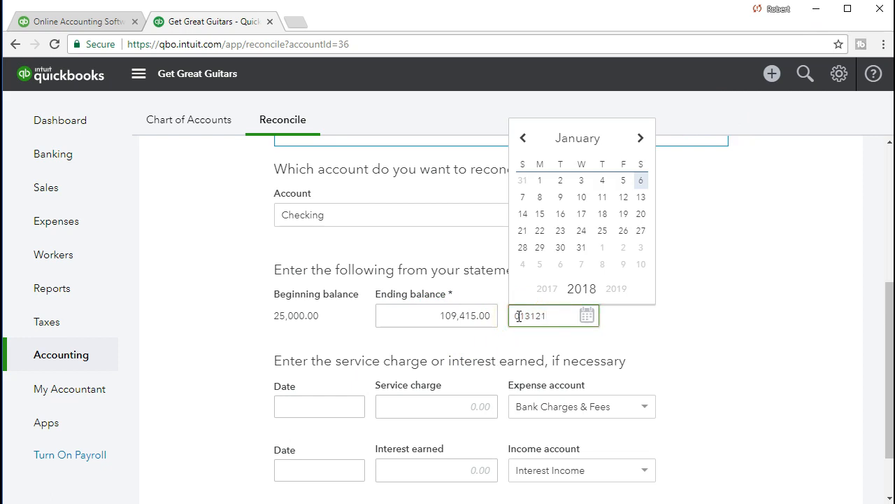
pyautogui.click(521, 318)
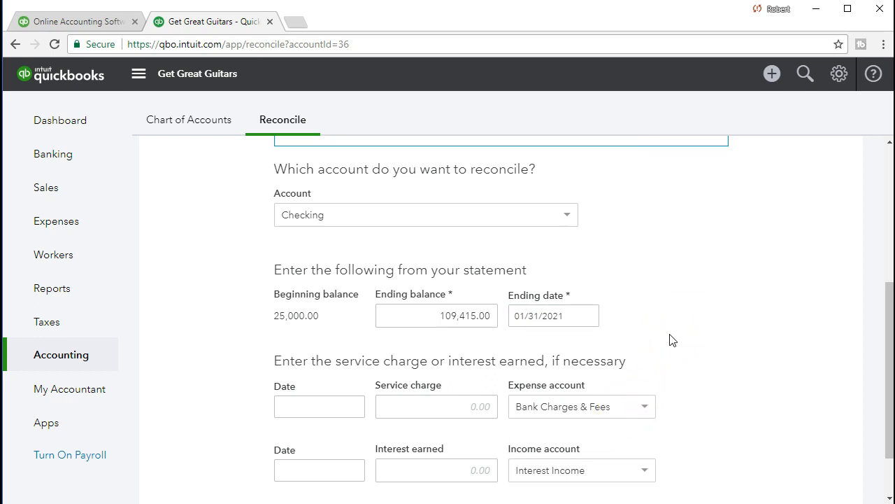
# Step: Compare the beginning and ending balances in QuickBooks with the January 1 and January 31 balances in Excel, ending back in QuickBooks
pyautogui.scroll(-1, 669, 340)
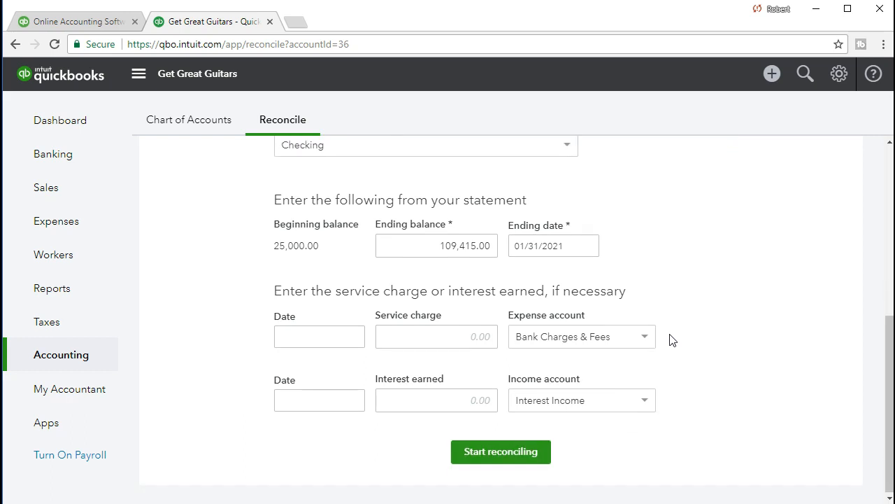
pyautogui.click(280, 270)
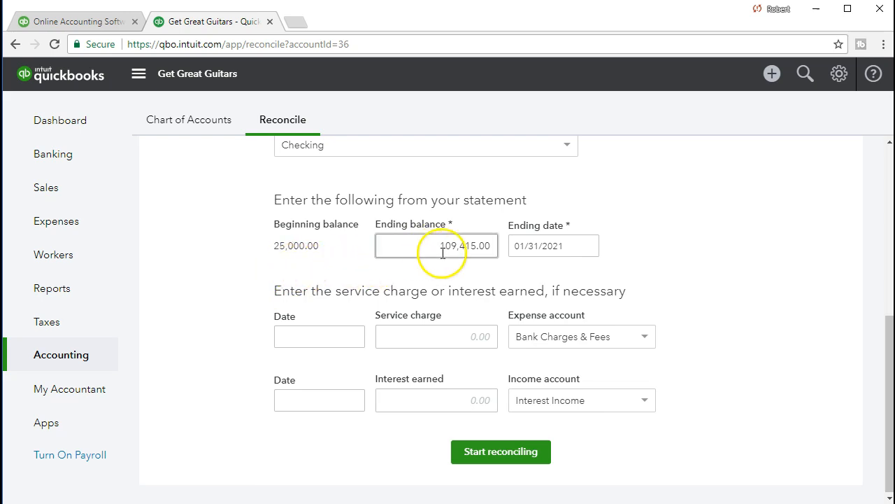
pyautogui.hotkey('alt', 'Tab')
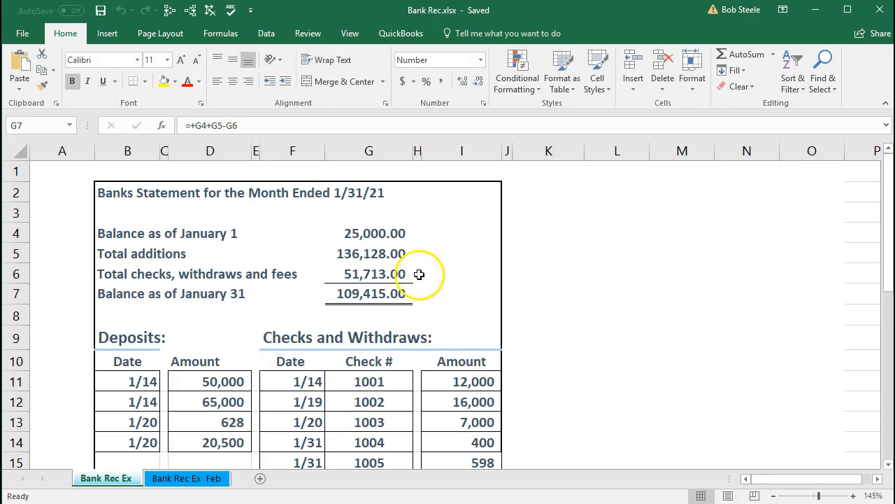
pyautogui.click(392, 233)
pyautogui.click(370, 291)
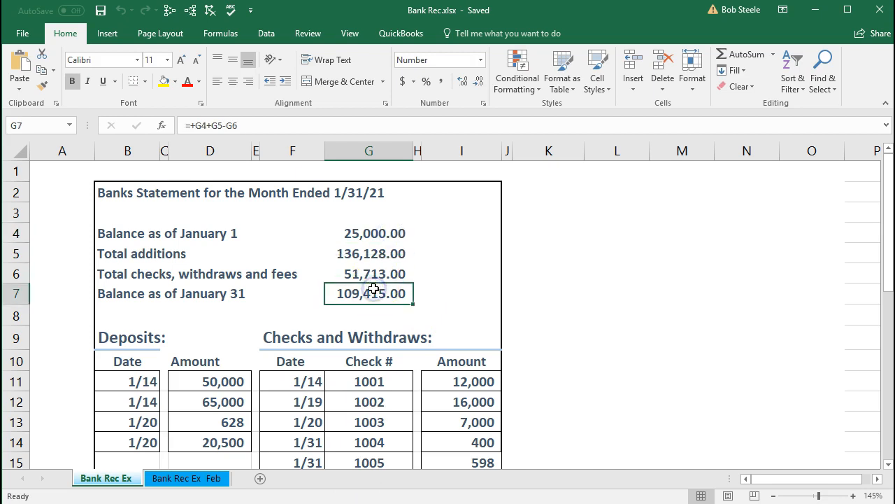
pyautogui.click(816, 14)
pyautogui.click(586, 255)
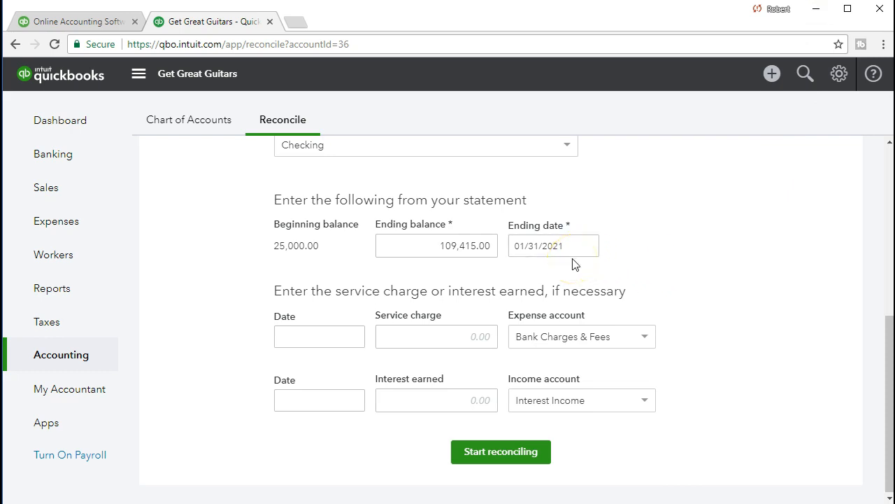
# Step: Examine the service charge fields, check the bank service charges line on the Excel statement, and return to QuickBooks
pyautogui.click(434, 339)
pyautogui.click(314, 341)
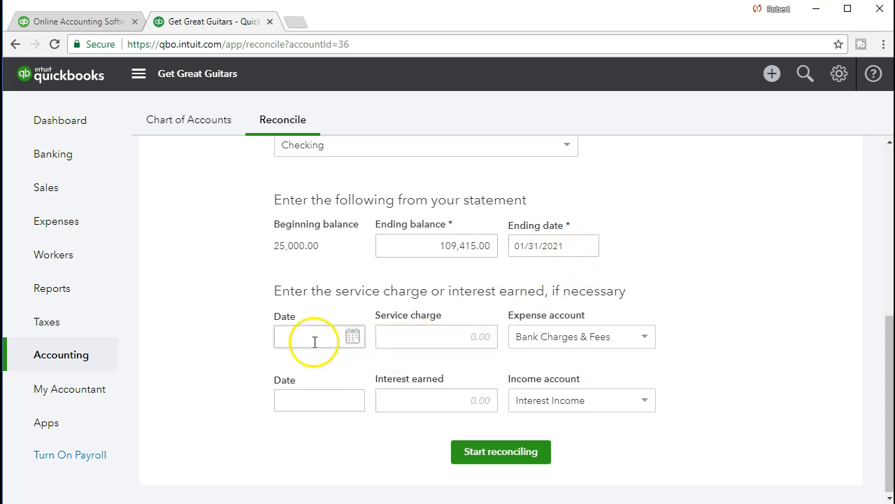
pyautogui.click(235, 355)
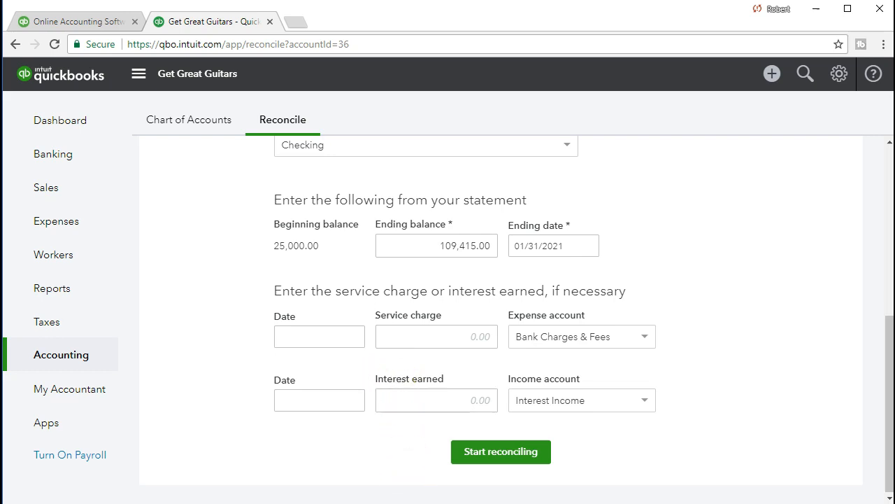
pyautogui.click(434, 503)
pyautogui.scroll(-3, 524, 404)
pyautogui.moveTo(410, 385); pyautogui.dragTo(451, 377)
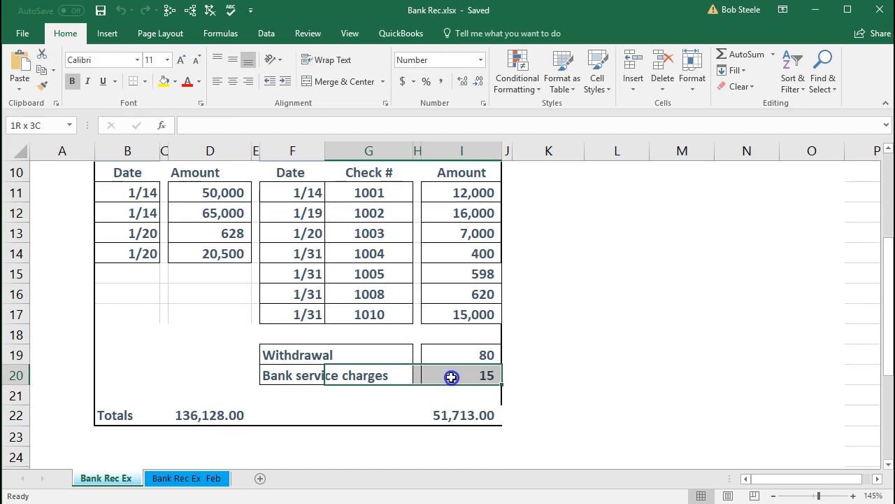
pyautogui.click(483, 394)
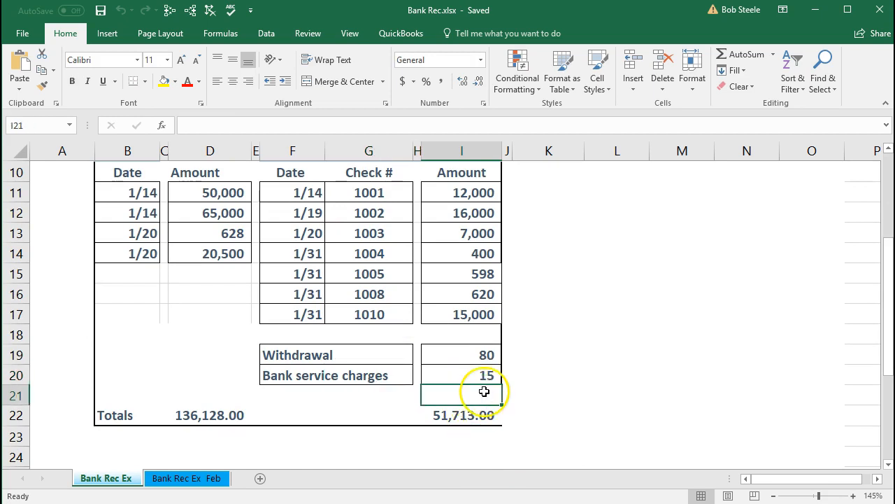
pyautogui.click(816, 11)
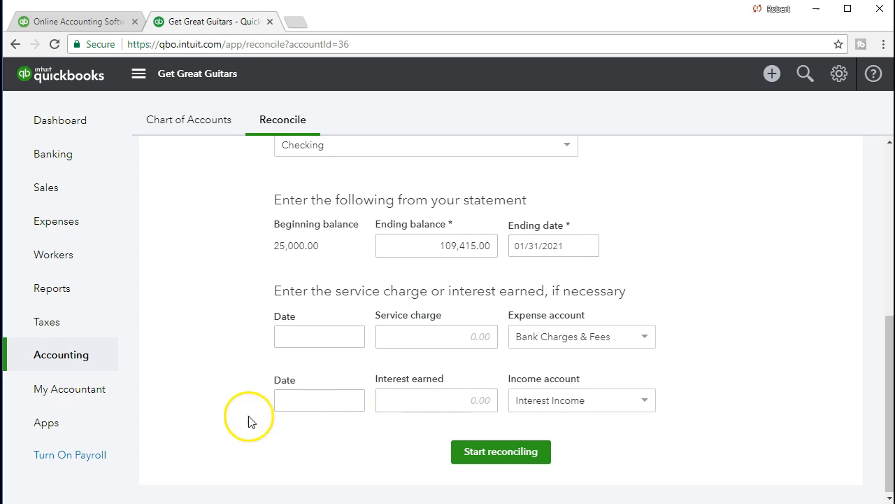
# Step: Start reconciling the Checking account and look through the whole list of January checks and deposits
pyautogui.scroll(1, 231, 420)
pyautogui.scroll(-1, 233, 421)
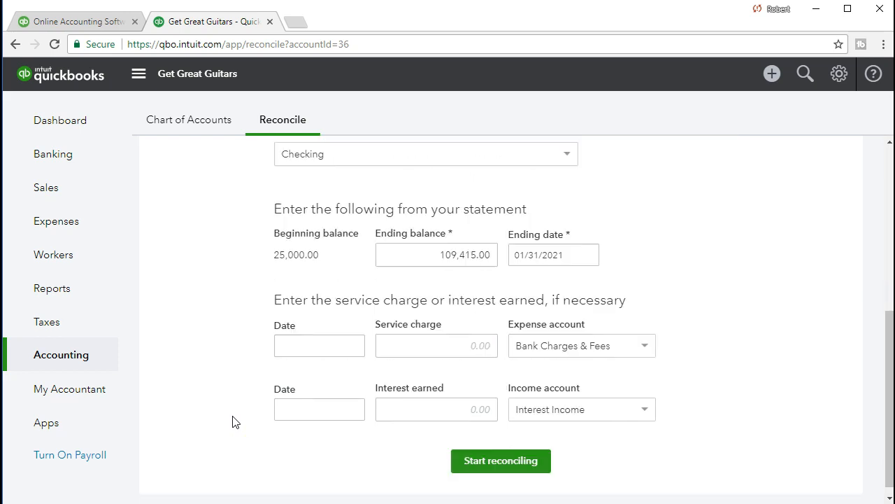
pyautogui.click(485, 460)
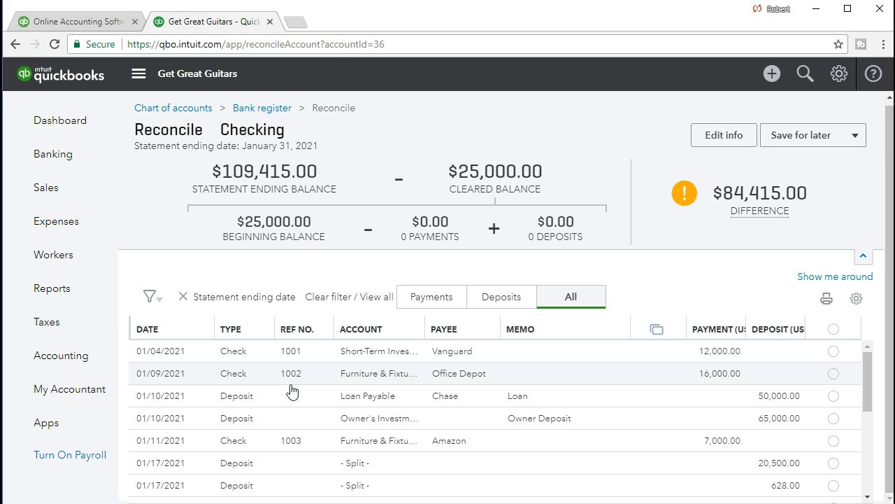
pyautogui.scroll(-5, 292, 392)
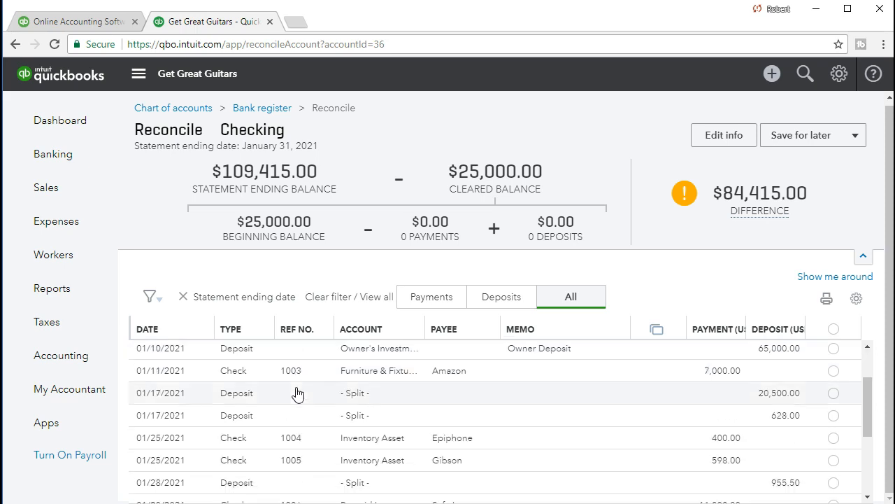
pyautogui.scroll(-1, 297, 393)
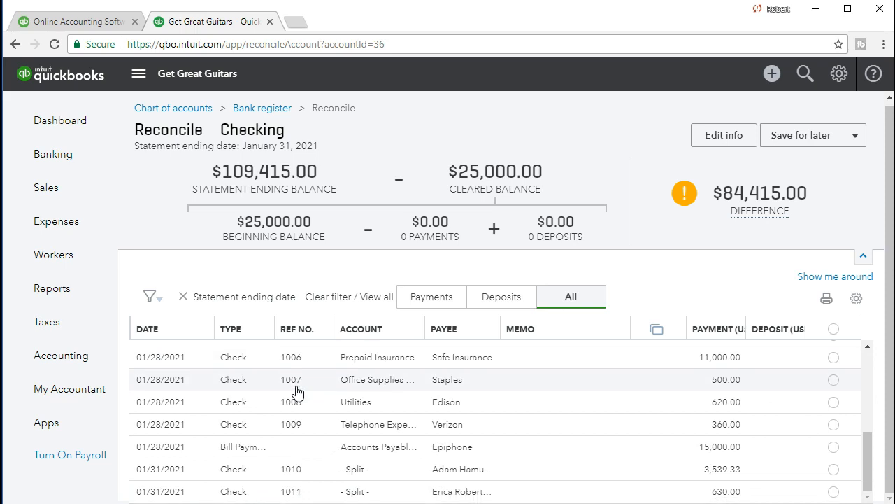
pyautogui.scroll(6, 297, 391)
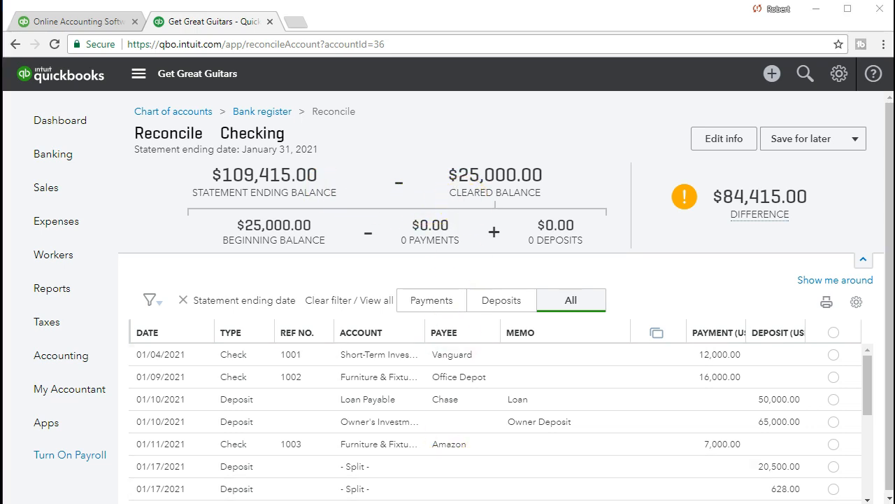
# Step: Switch to Excel and fill the January 1 balance cell G4 with green to mark it as matched
pyautogui.hotkey('alt', 'Tab')
pyautogui.scroll(3, 395, 361)
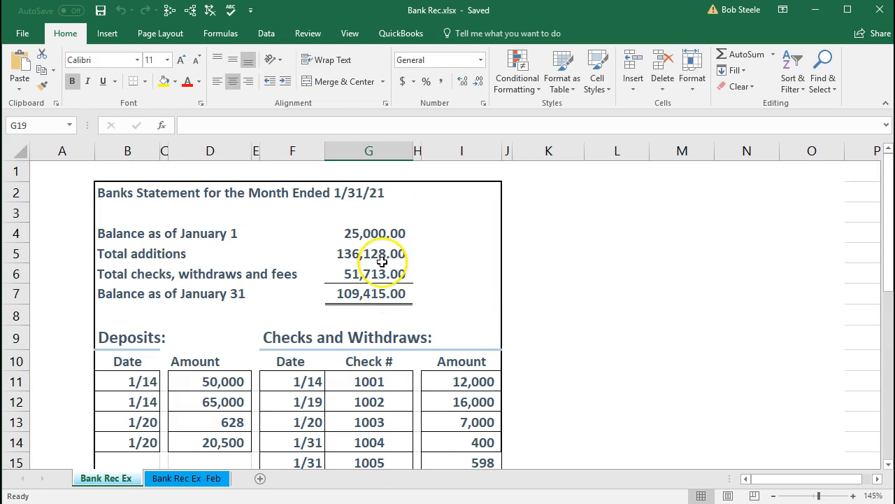
pyautogui.click(370, 233)
pyautogui.rightClick(373, 235)
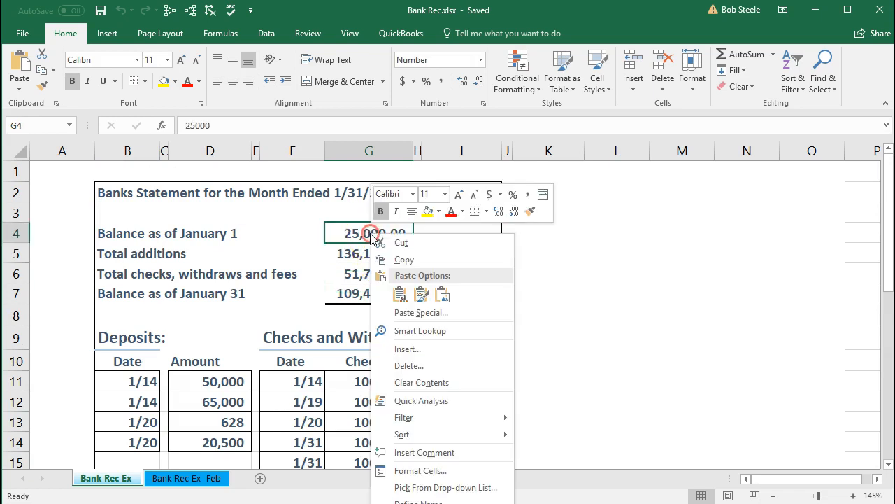
pyautogui.click(438, 213)
pyautogui.click(475, 324)
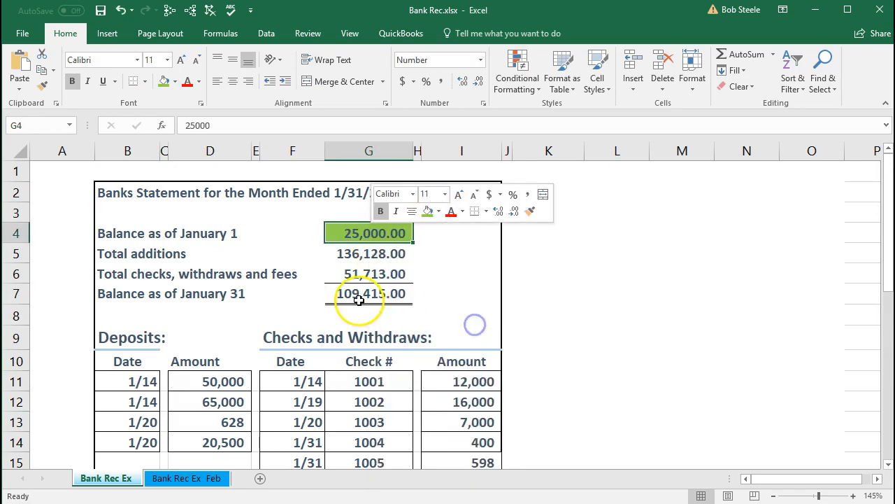
# Step: Review the statement's total additions, total withdrawals, individual deposits and January 31 balance in Excel, ending back in QuickBooks
pyautogui.click(348, 261)
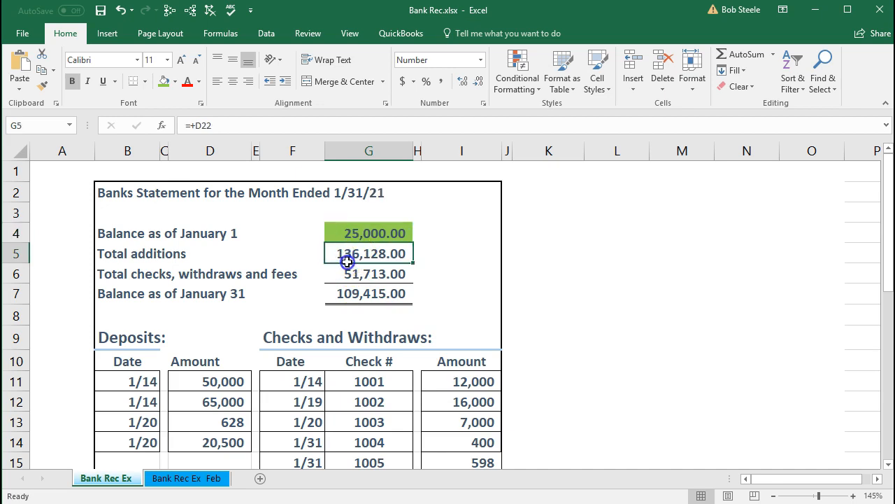
pyautogui.moveTo(347, 261); pyautogui.dragTo(346, 278)
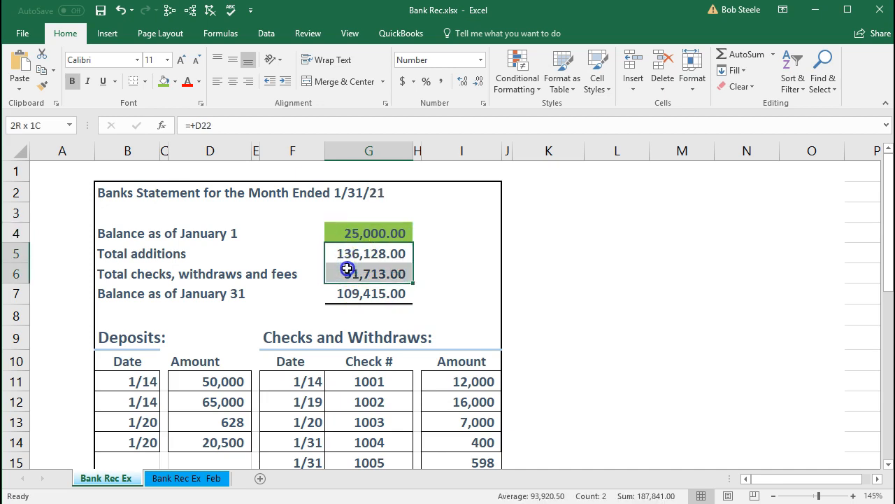
pyautogui.click(237, 381)
pyautogui.click(234, 403)
pyautogui.click(233, 421)
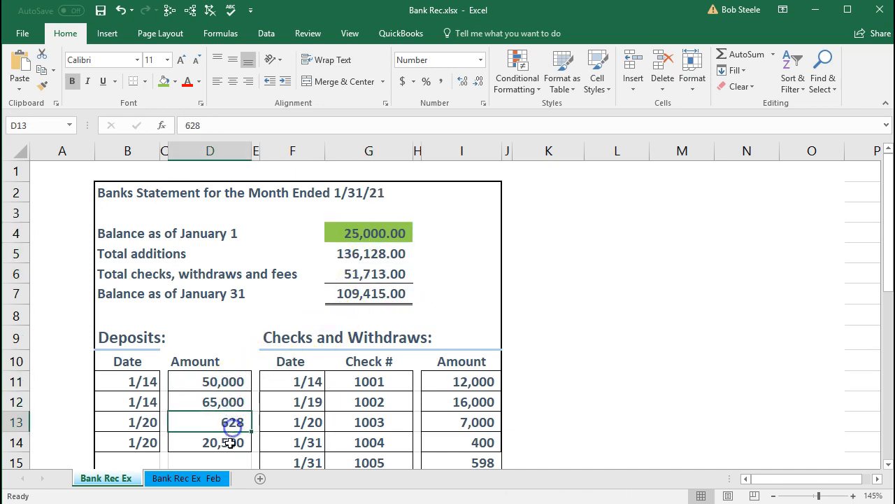
pyautogui.click(230, 442)
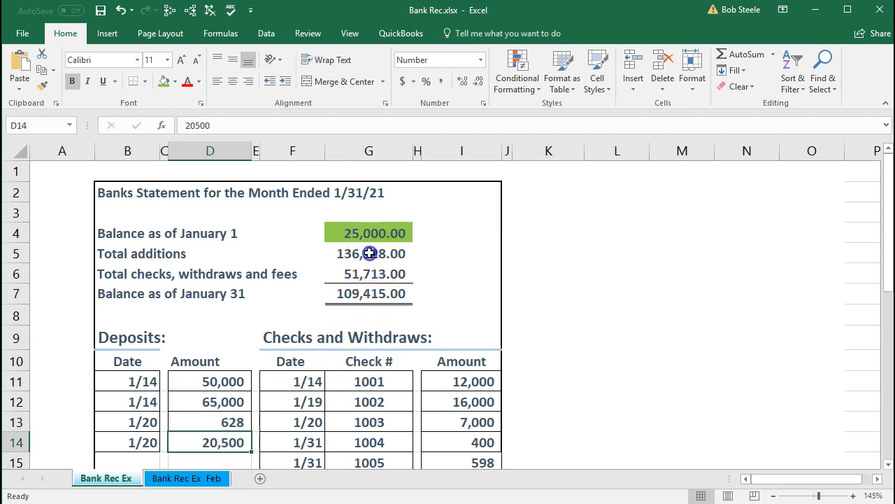
pyautogui.moveTo(370, 254); pyautogui.dragTo(363, 274)
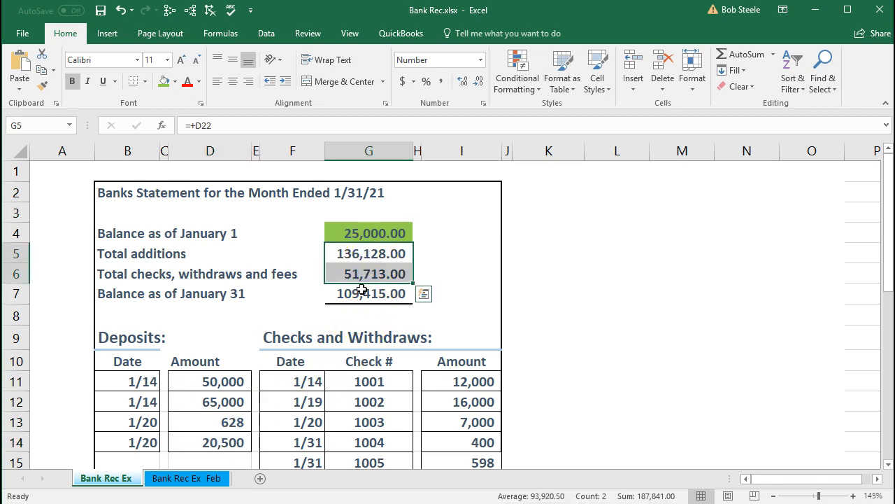
pyautogui.click(360, 290)
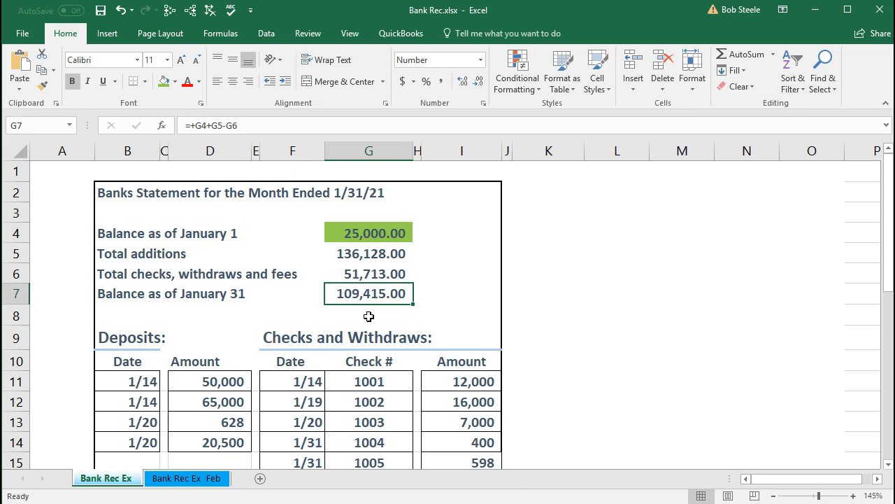
pyautogui.click(813, 13)
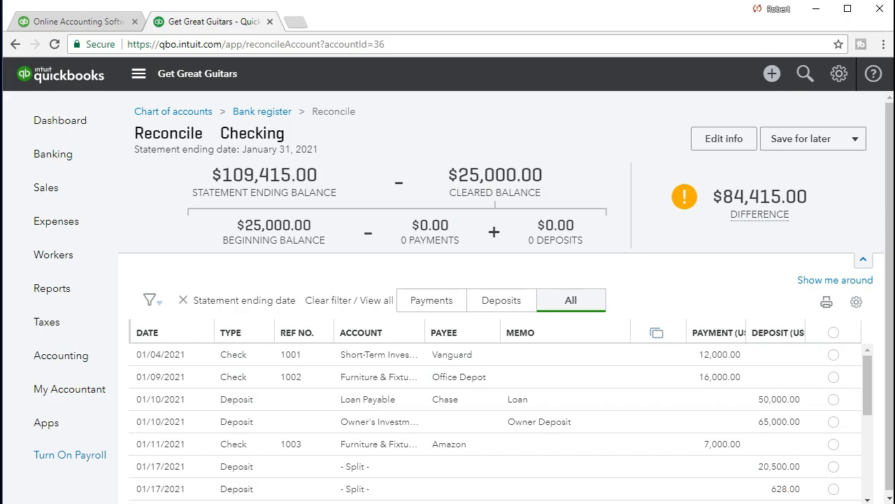
# Step: Switch to Excel, review the statement's beginning balance, additions, withdrawals and January 31 balance, and return to QuickBooks
pyautogui.hotkey('alt', 'Tab')
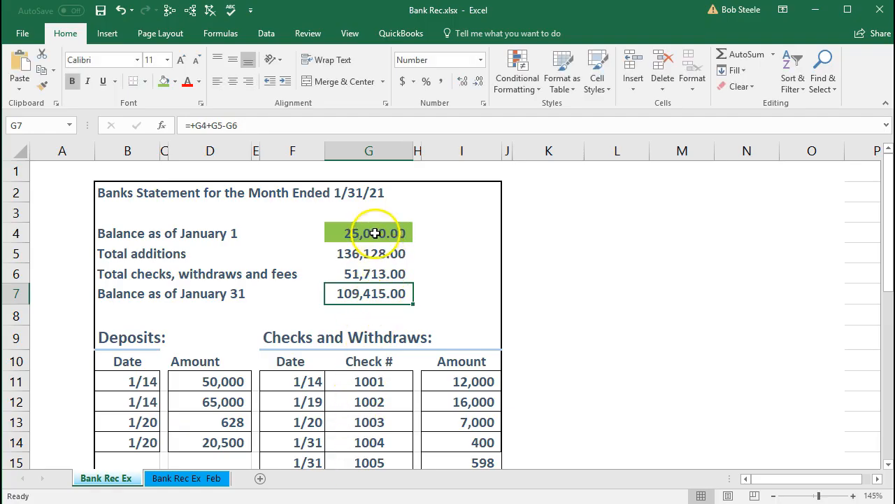
pyautogui.click(375, 233)
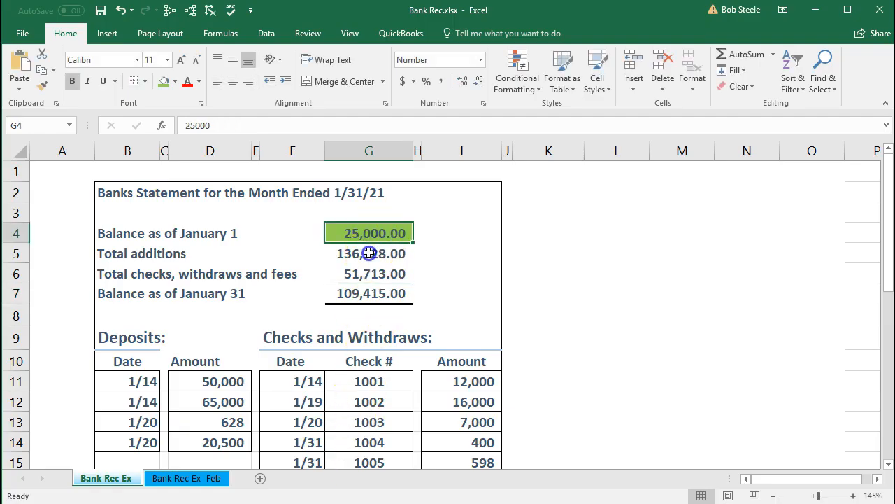
pyautogui.click(369, 253)
pyautogui.click(368, 274)
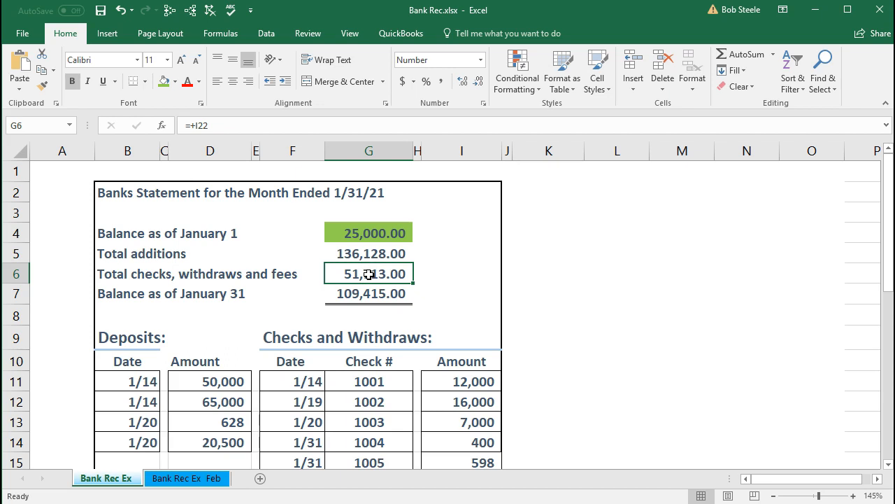
pyautogui.click(374, 293)
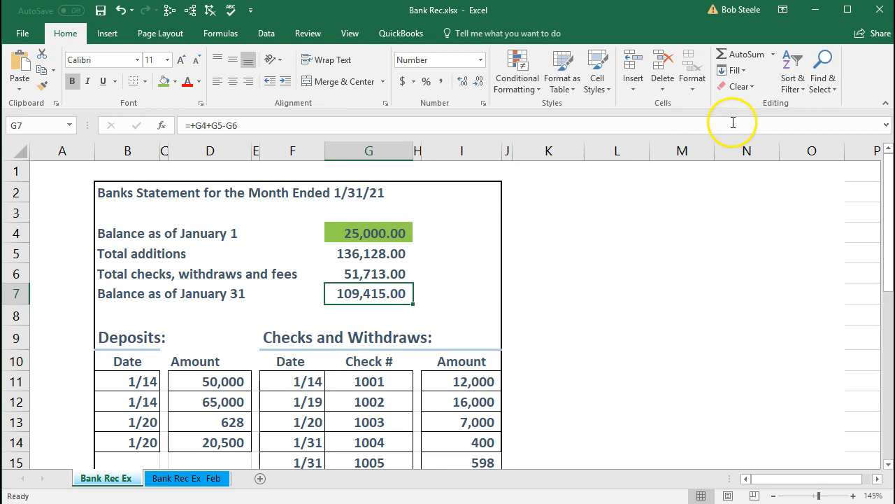
pyautogui.click(815, 11)
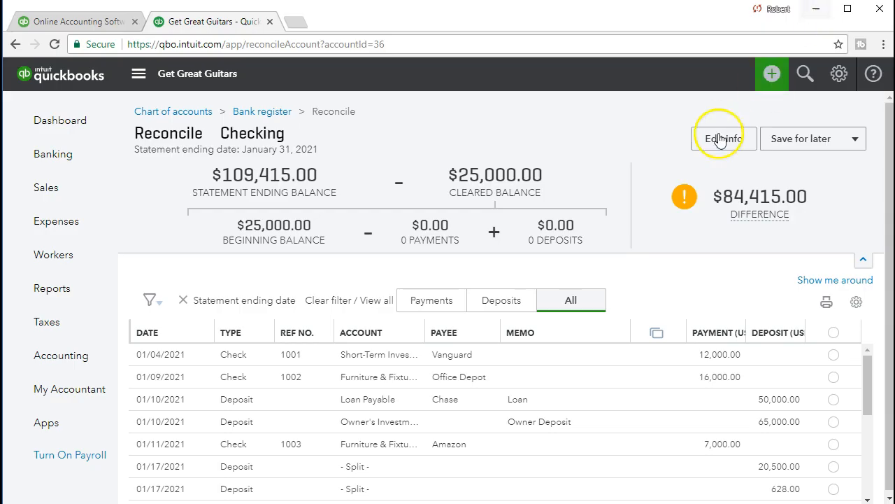
# Step: Try marking check 1001 as cleared, remove the mark, and look through the list of January transactions
pyautogui.click(833, 355)
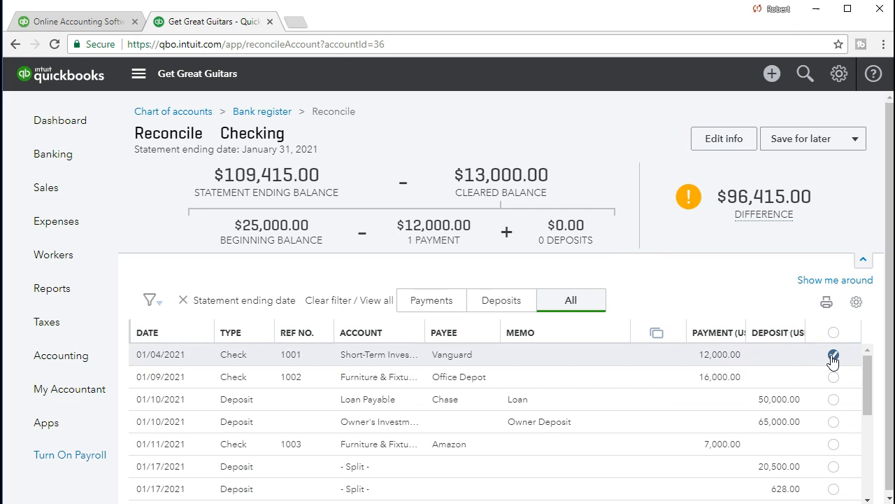
pyautogui.click(833, 357)
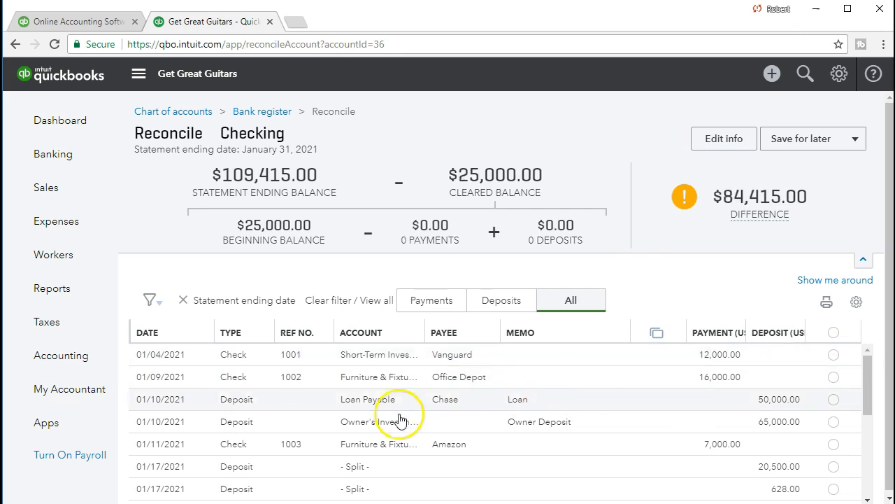
pyautogui.scroll(-3, 343, 425)
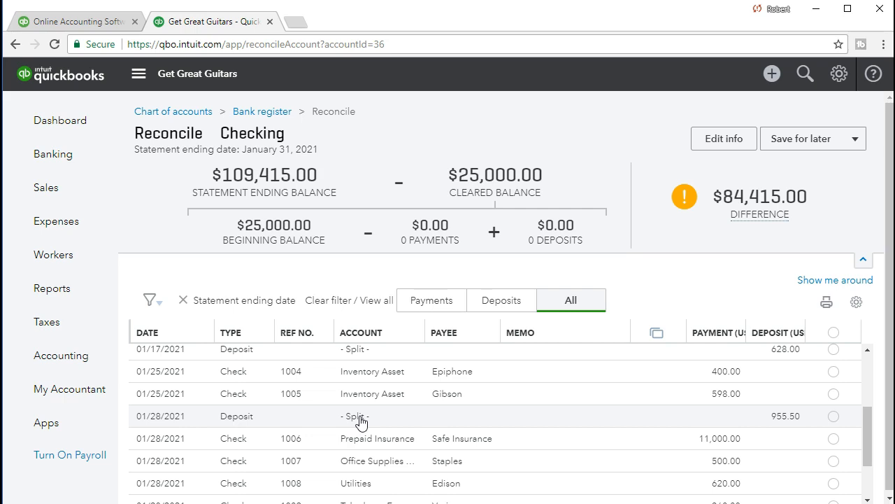
pyautogui.click(353, 418)
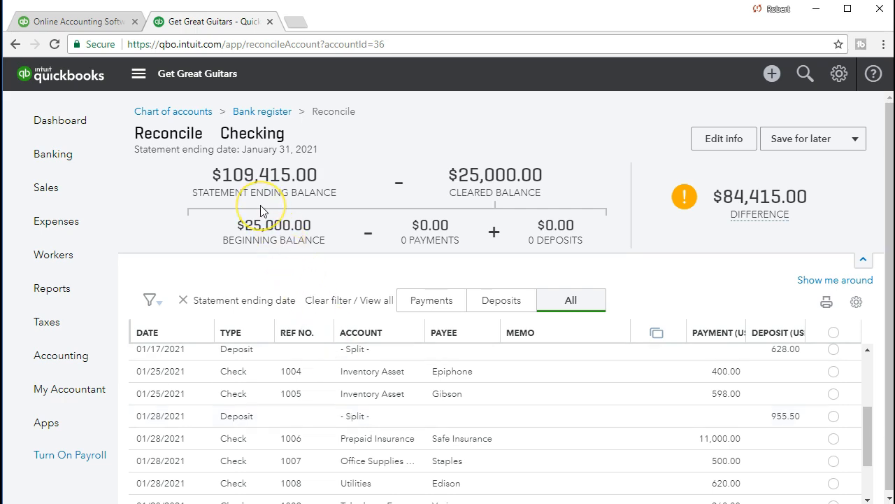
pyautogui.moveTo(728, 229)
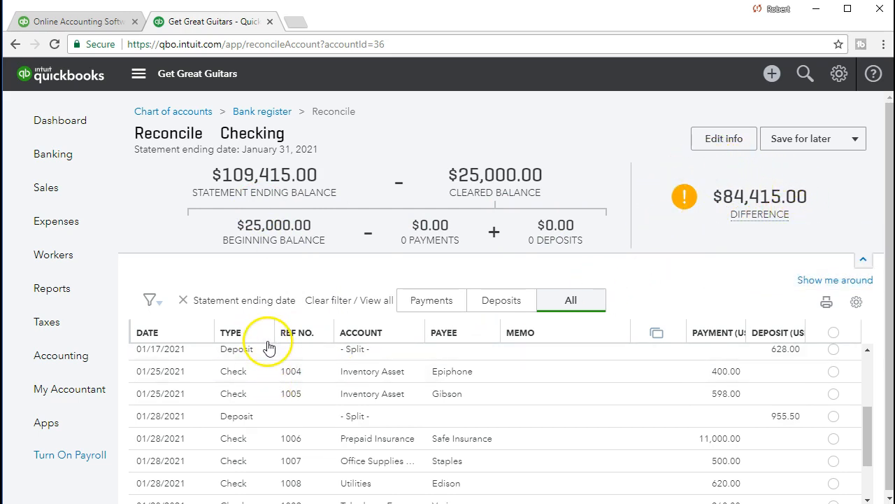
pyautogui.scroll(3, 286, 384)
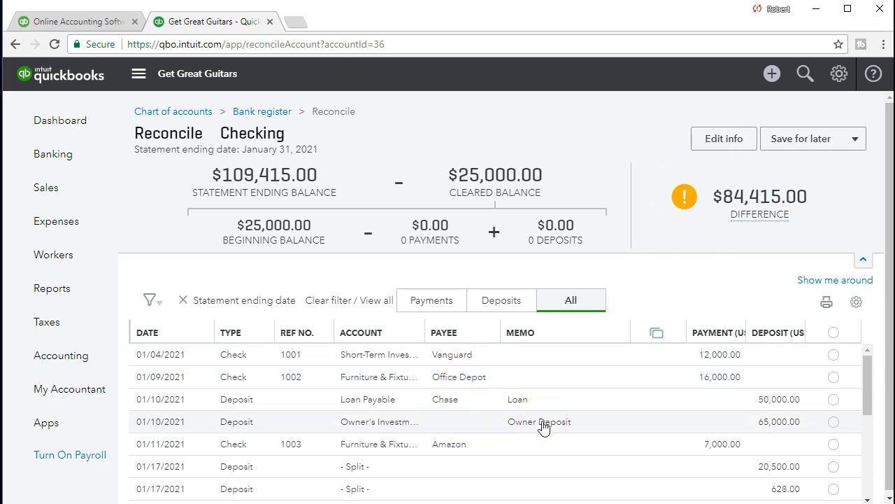
# Step: Examine the separate deposits and checks sections of the Excel statement, ending back in QuickBooks
pyautogui.click(434, 308)
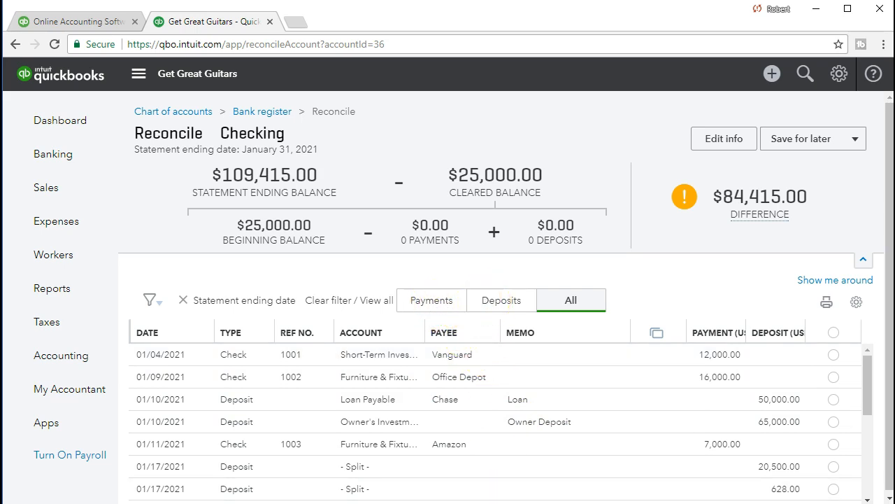
pyautogui.hotkey('alt', 'Tab')
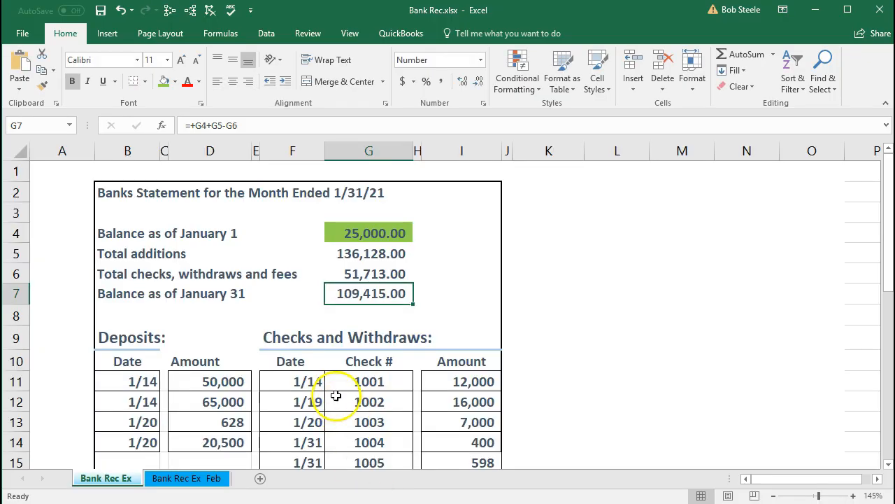
pyautogui.moveTo(146, 319); pyautogui.dragTo(191, 371)
pyautogui.moveTo(273, 323); pyautogui.dragTo(448, 370)
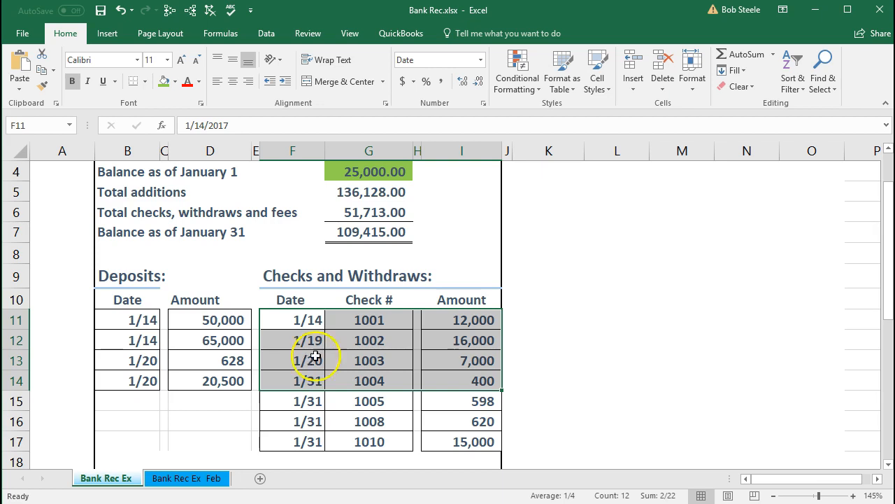
pyautogui.click(813, 12)
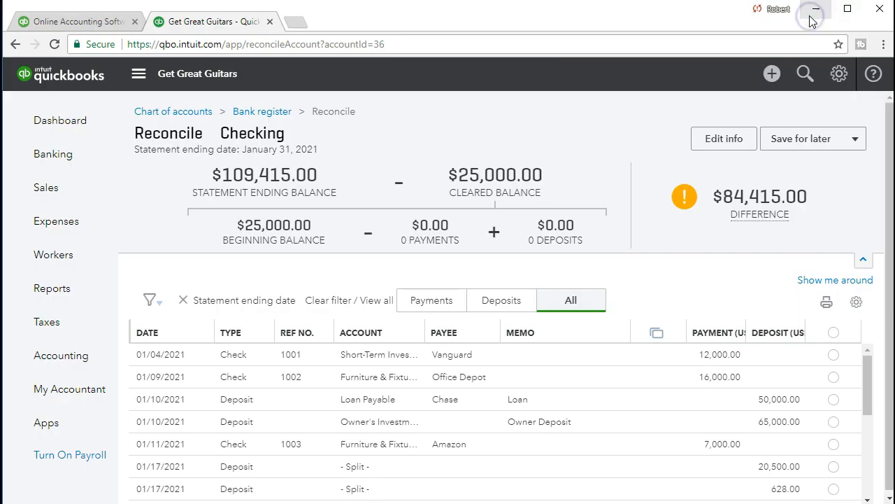
# Step: Show only payments in the reconciliation list and look at the filter options without changing them
pyautogui.click(428, 306)
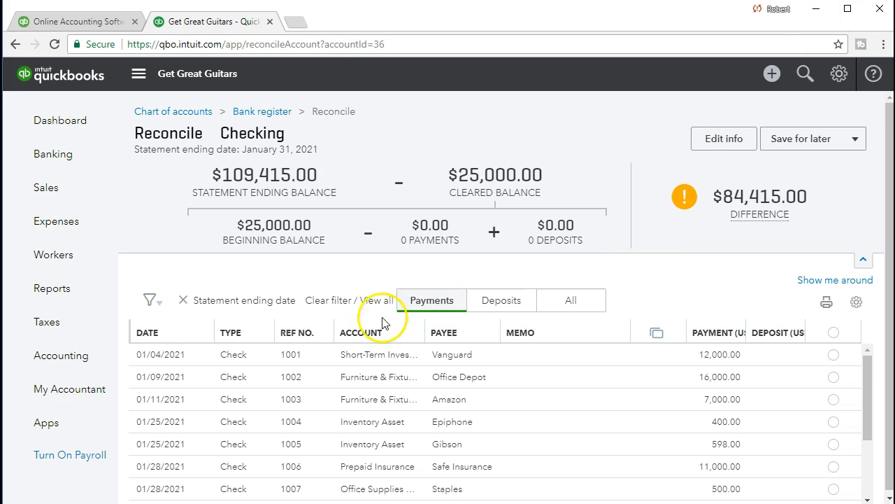
pyautogui.click(152, 302)
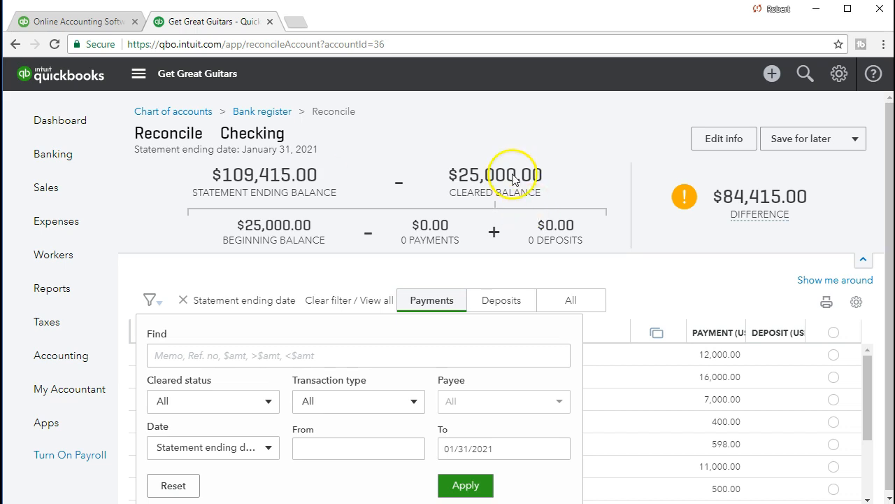
pyautogui.click(675, 284)
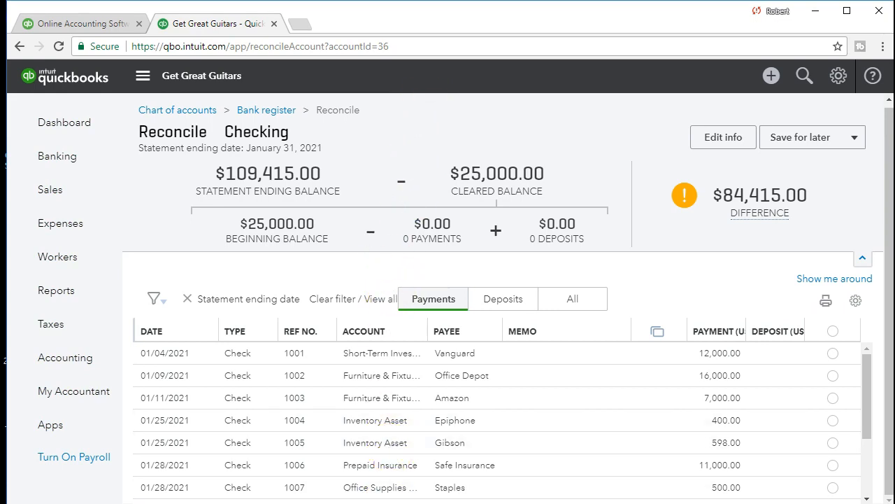
# Step: Switch to Excel, examine the listed checks 1001 to 1010 and the check 1001 row, and return to QuickBooks
pyautogui.hotkey('alt', 'Tab')
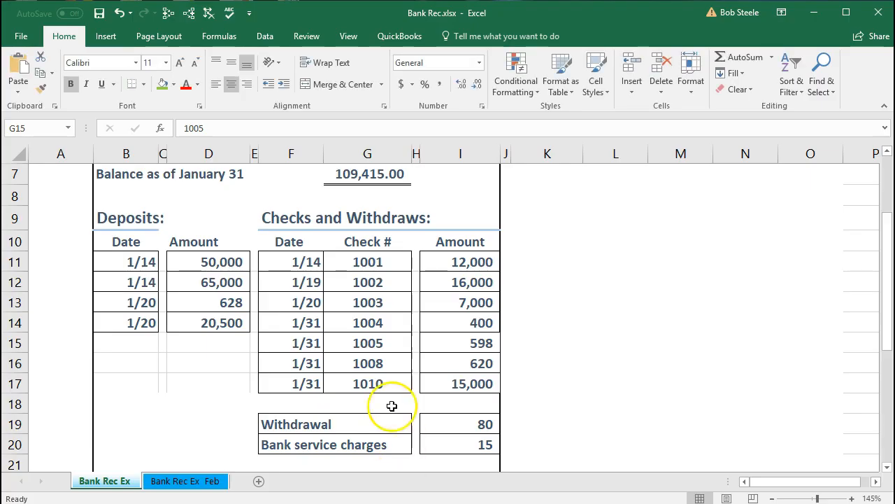
pyautogui.click(115, 503)
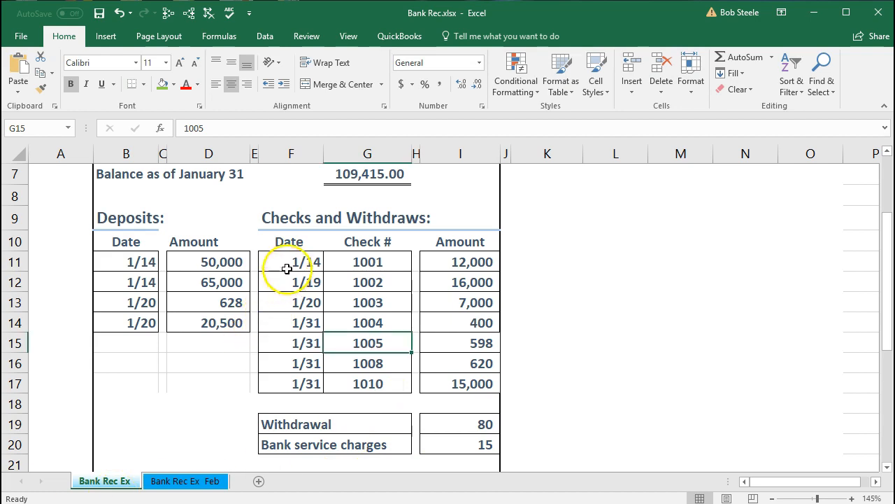
pyautogui.moveTo(288, 262); pyautogui.dragTo(456, 379)
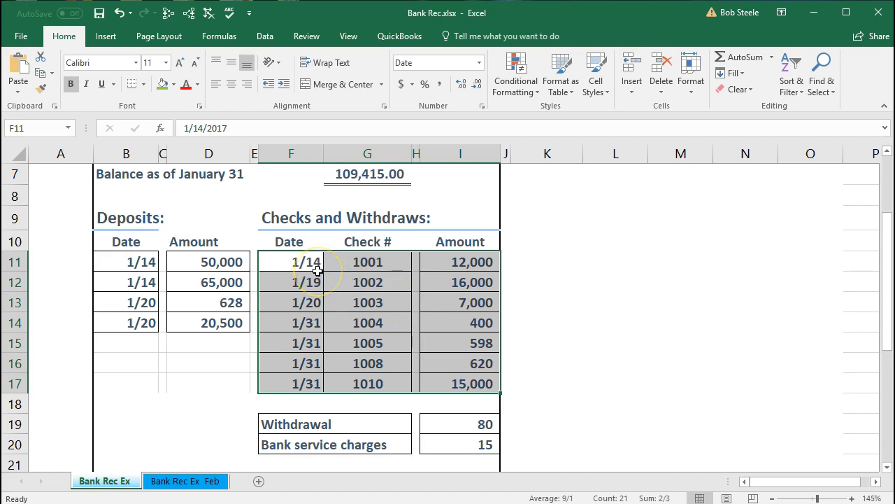
pyautogui.moveTo(307, 262); pyautogui.dragTo(439, 265)
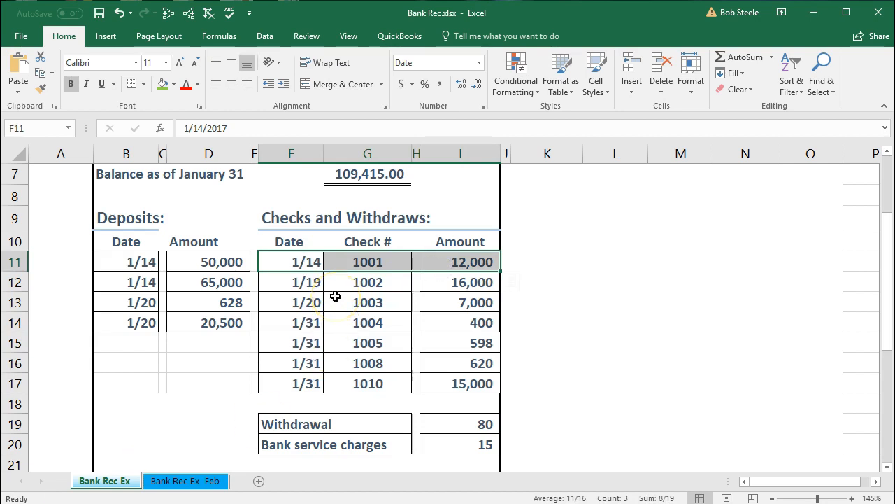
pyautogui.moveTo(302, 262); pyautogui.dragTo(429, 268)
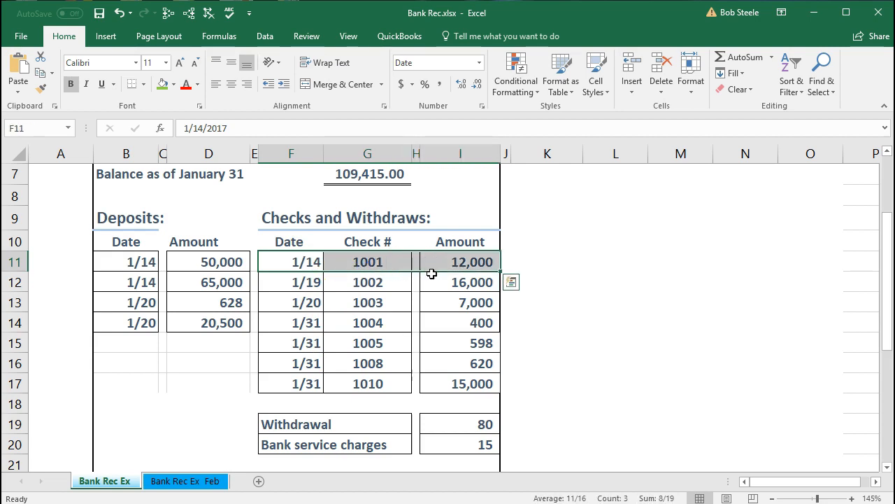
pyautogui.click(435, 262)
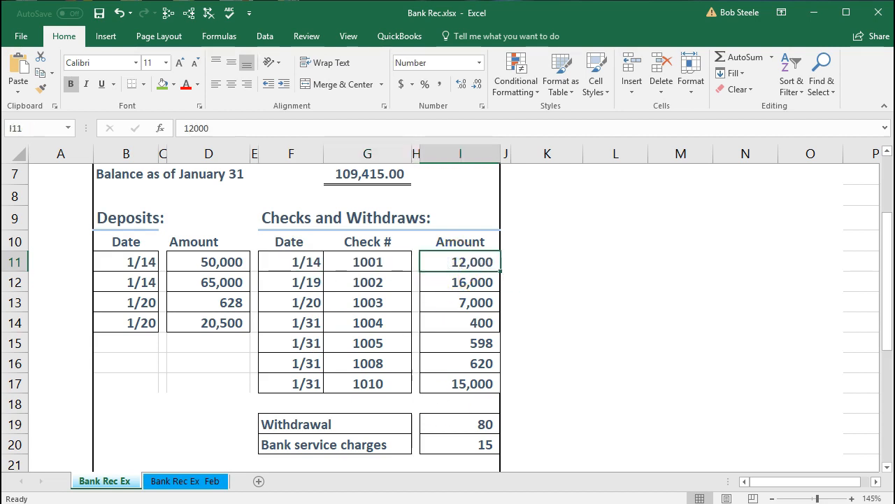
pyautogui.hotkey('alt', 'Tab')
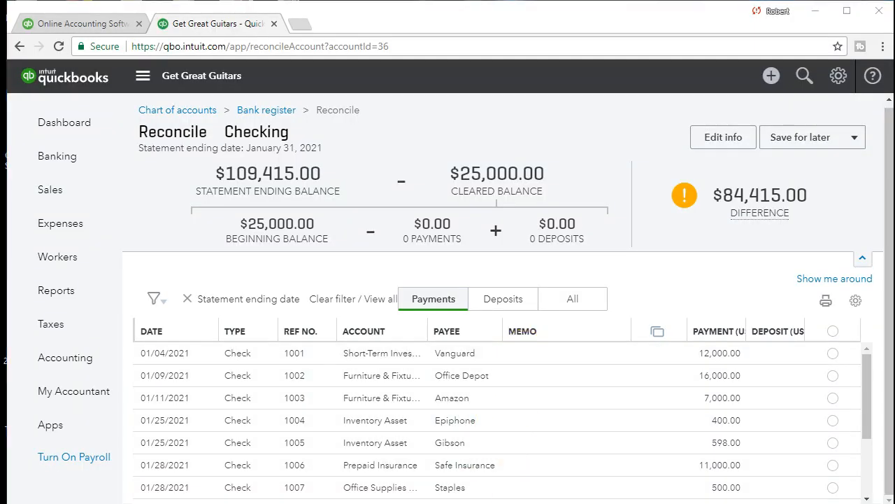
# Step: Compare the date, check number and amount of check 1001 on the Excel statement with its payment entry in QuickBooks
pyautogui.hotkey('alt', 'Tab')
pyautogui.click(426, 346)
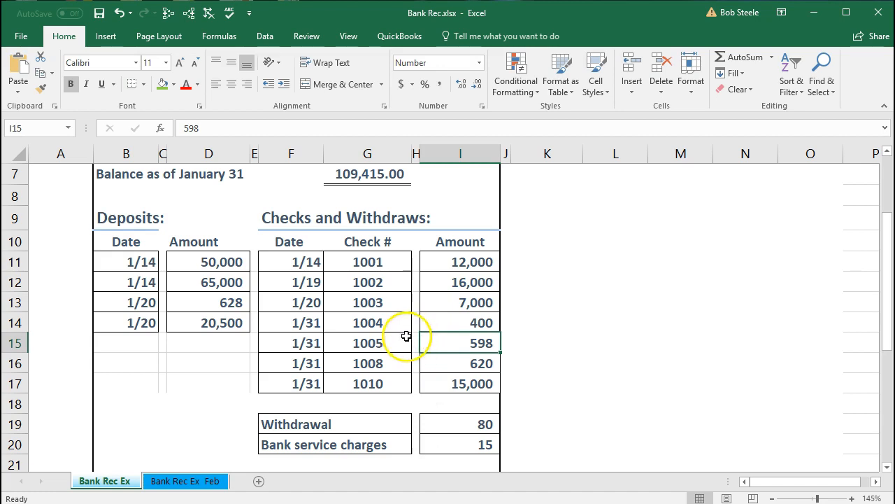
pyautogui.moveTo(297, 262); pyautogui.dragTo(436, 264)
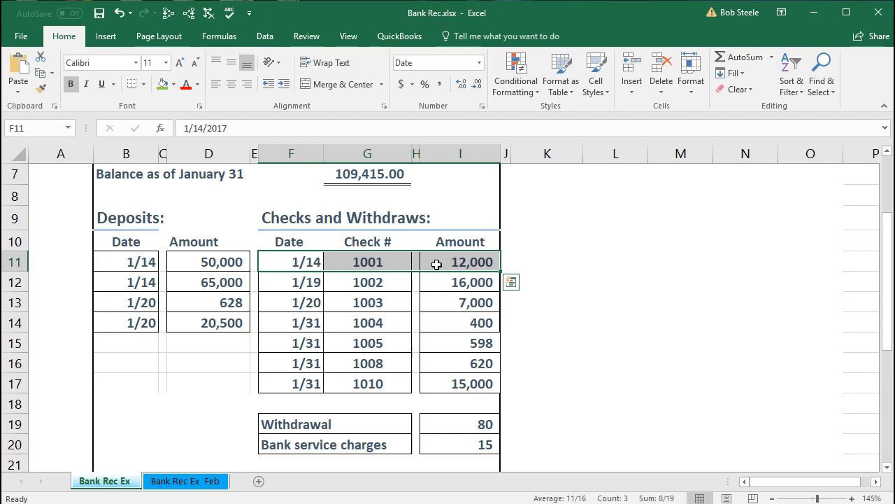
pyautogui.click(308, 264)
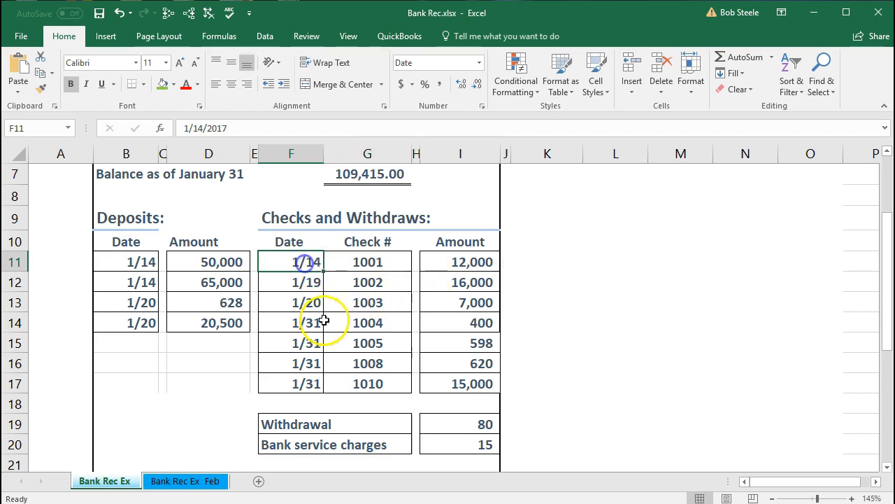
pyautogui.click(367, 263)
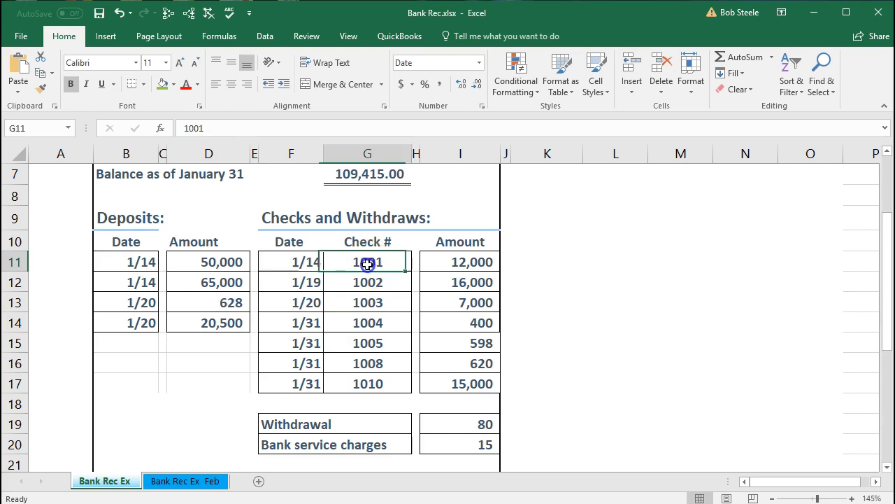
pyautogui.click(436, 265)
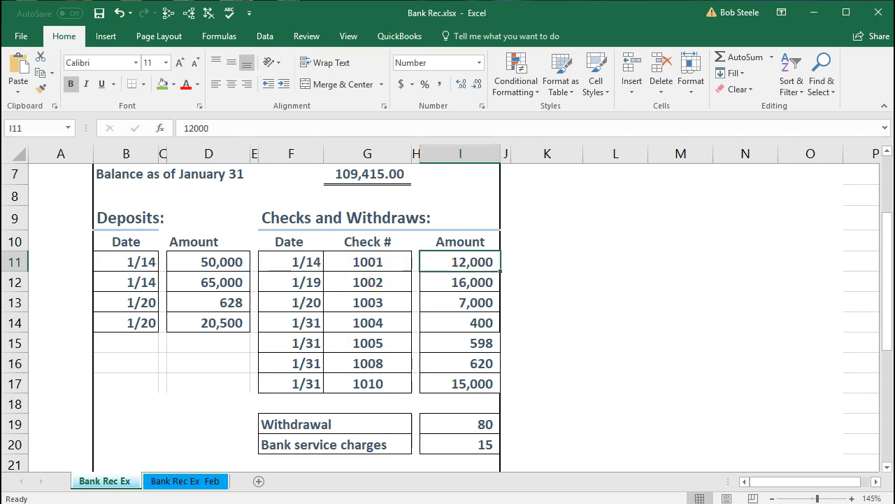
pyautogui.hotkey('alt', 'Tab')
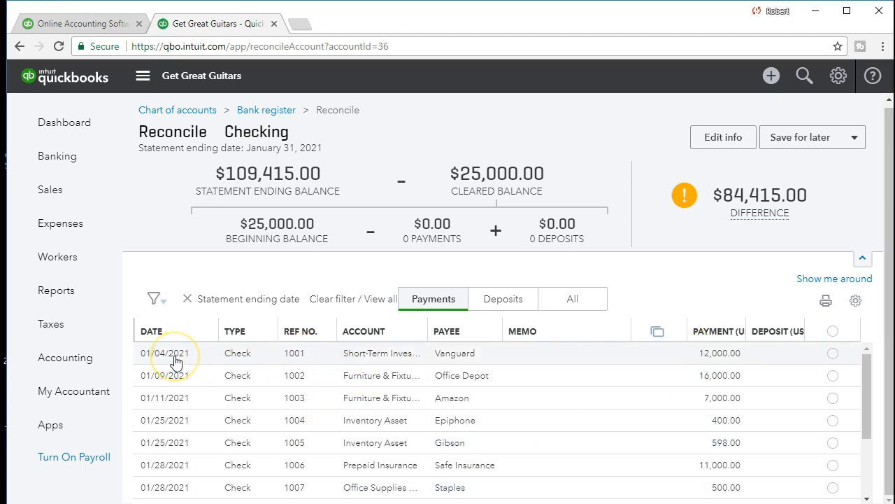
# Step: Switch to Excel and fill the check 1001 row F11:I11 with green to mark it as matched
pyautogui.hotkey('alt', 'Tab')
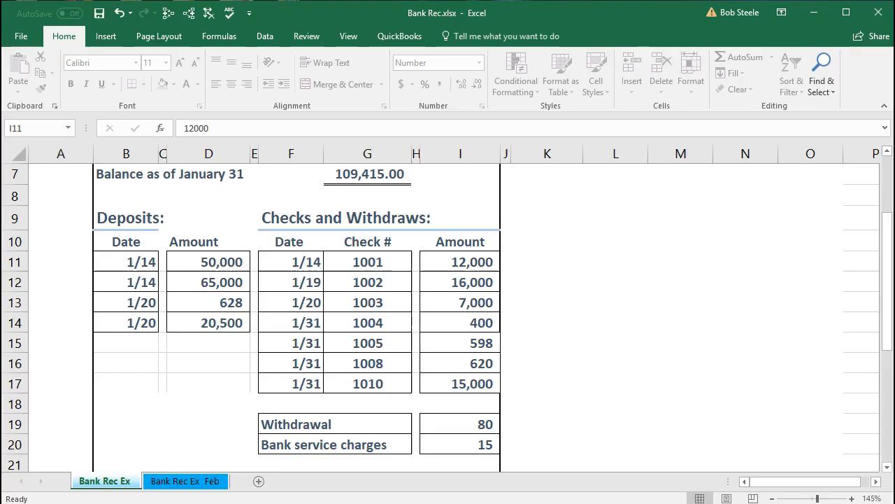
pyautogui.click(304, 262)
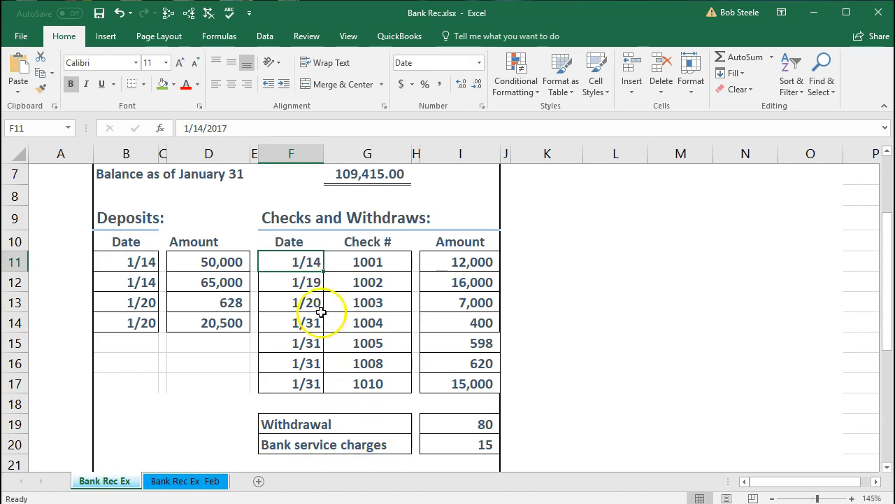
pyautogui.moveTo(300, 261); pyautogui.dragTo(452, 260)
pyautogui.rightClick(452, 261)
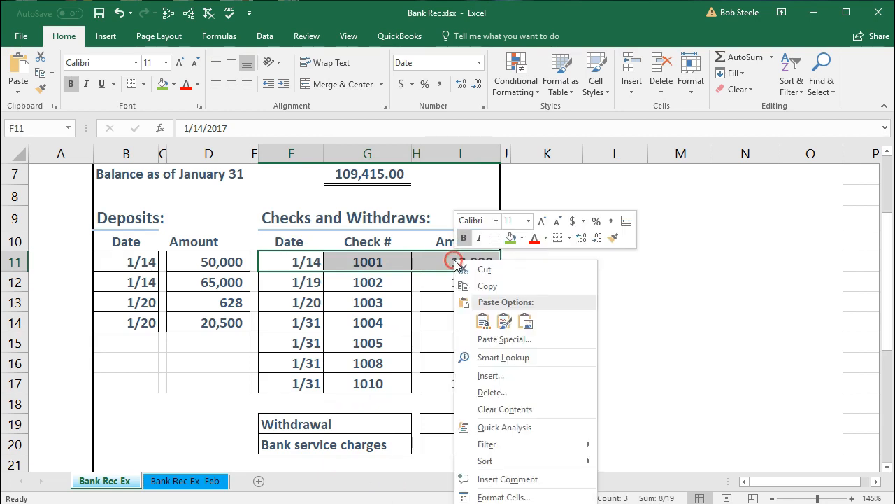
pyautogui.click(506, 238)
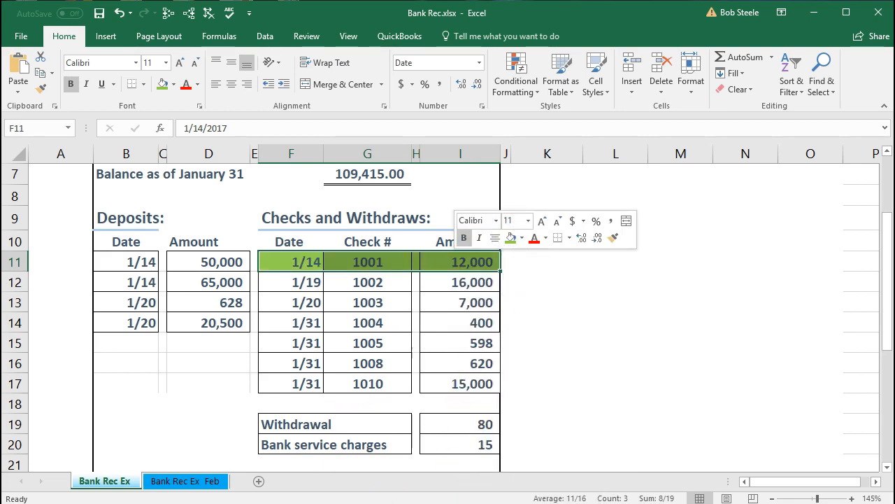
# Step: Switch to QuickBooks and mark checks 1001 and 1002 as cleared, comparing check 1002 with its row on the Excel statement
pyautogui.hotkey('alt', 'Tab')
pyautogui.click(832, 354)
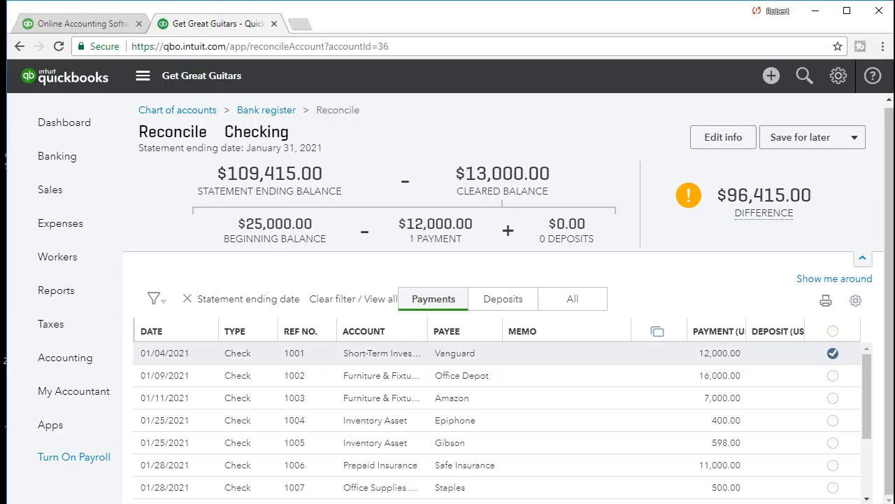
pyautogui.hotkey('alt', 'Tab')
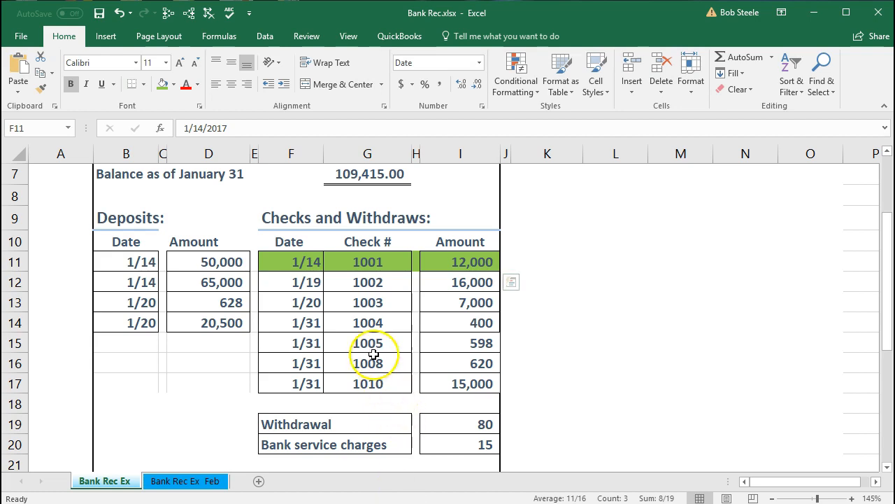
pyautogui.moveTo(300, 282); pyautogui.dragTo(462, 287)
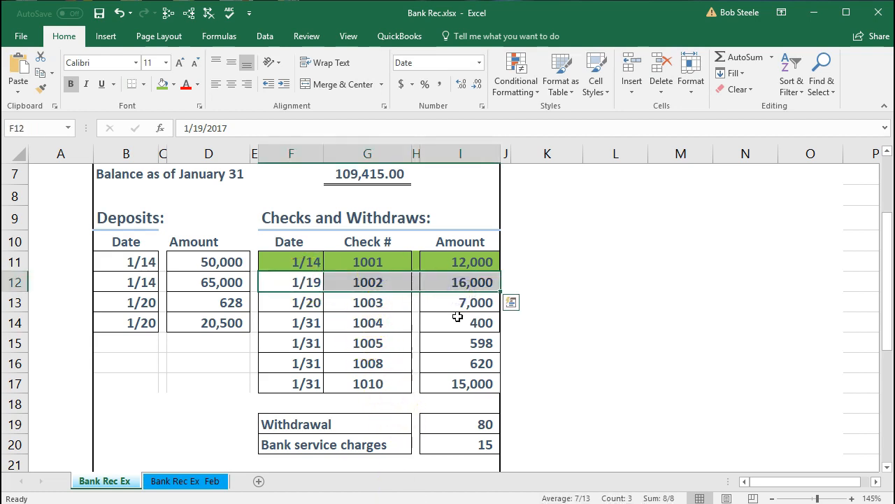
pyautogui.hotkey('alt', 'Tab')
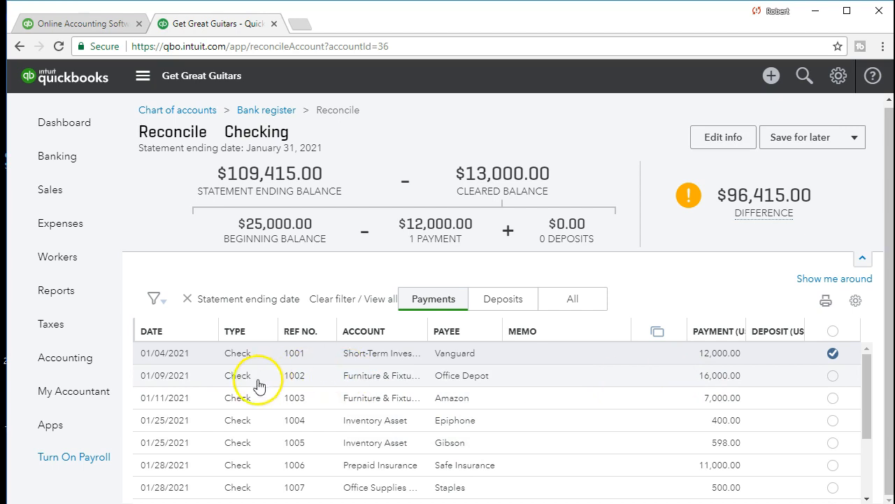
pyautogui.click(833, 376)
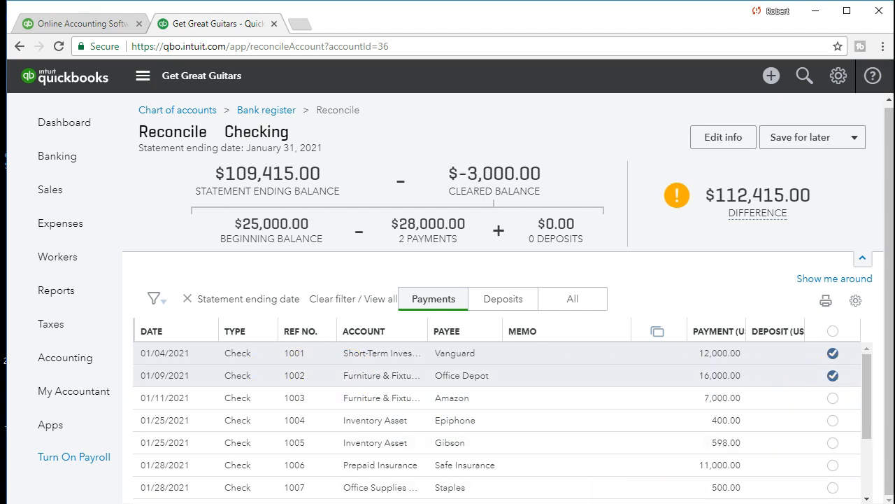
# Step: Switch to Excel and fill the check 1002 row F12:I12 with green to mark it as matched
pyautogui.click(532, 503)
pyautogui.moveTo(299, 282); pyautogui.dragTo(460, 282)
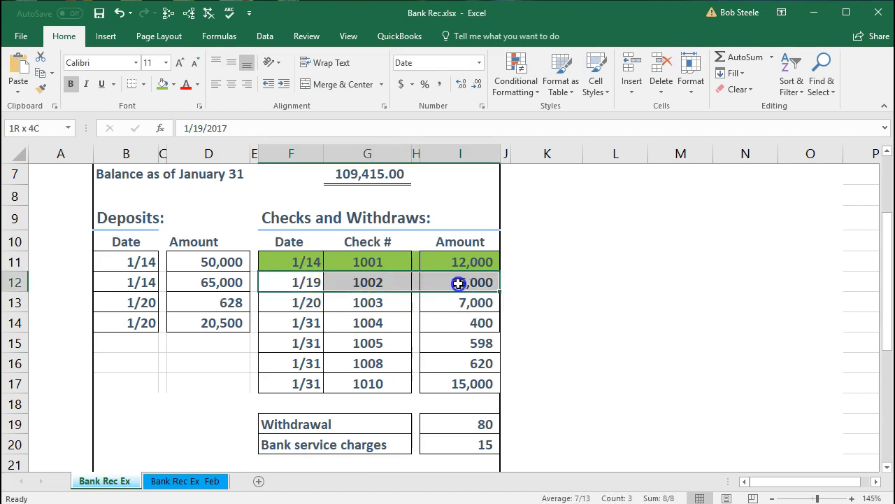
pyautogui.rightClick(461, 282)
pyautogui.click(519, 262)
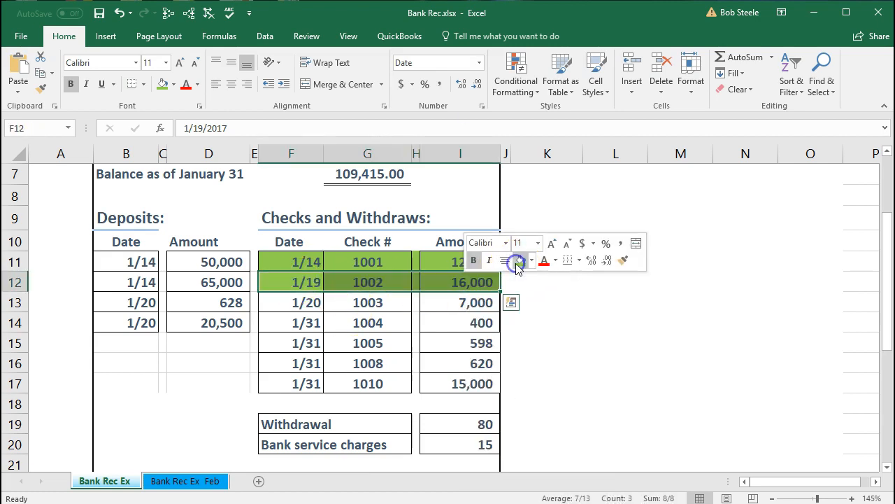
# Step: Compare check 1003's number and amount on the statement with its QuickBooks entry and mark that payment as cleared in QuickBooks
pyautogui.click(381, 303)
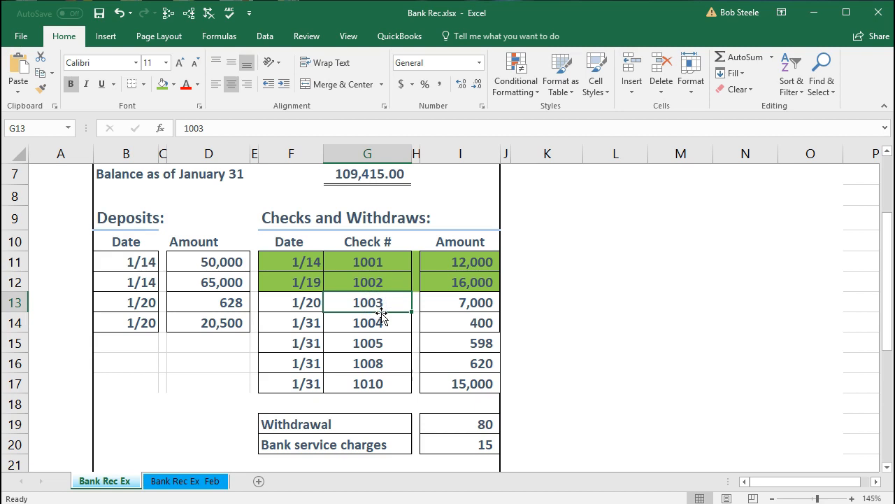
pyautogui.click(447, 303)
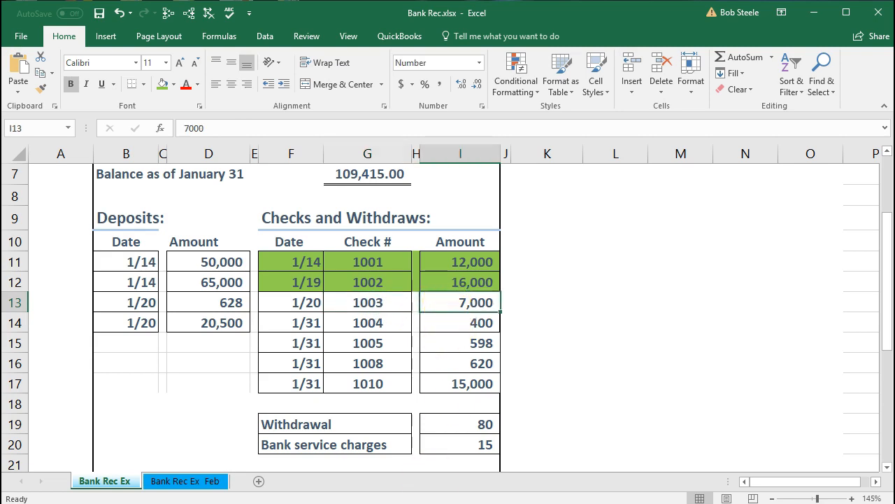
pyautogui.hotkey('alt', 'Tab')
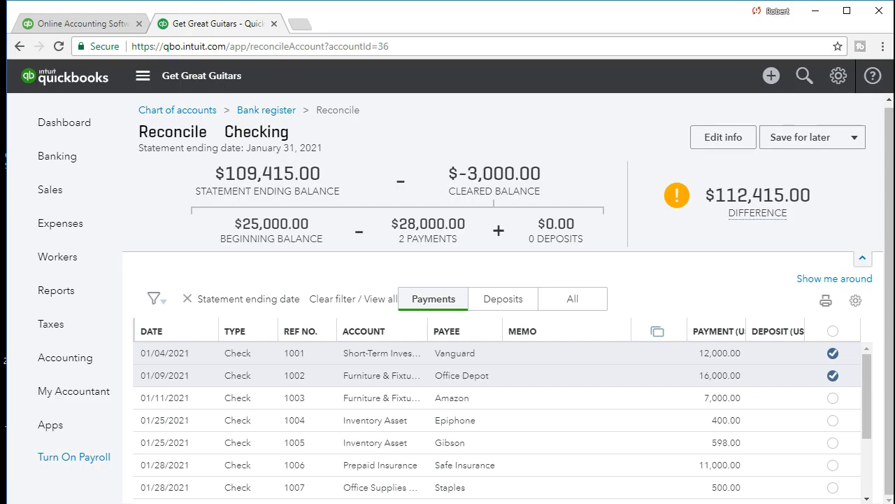
pyautogui.click(399, 424)
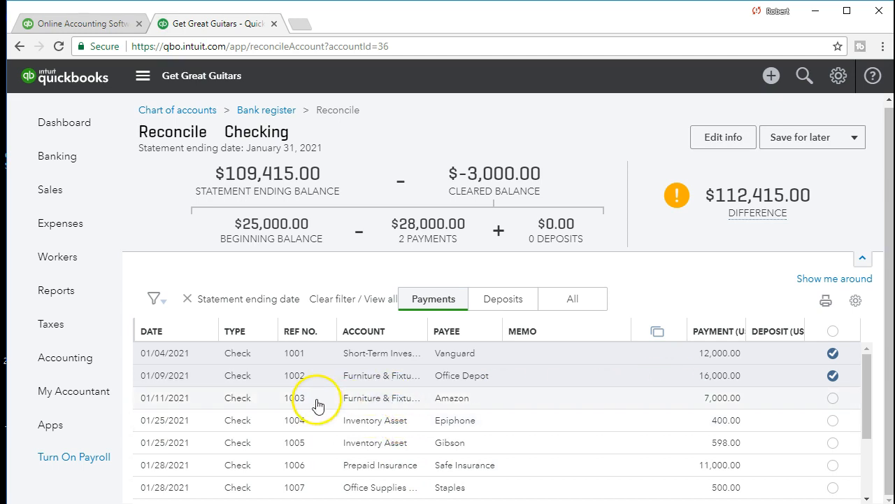
pyautogui.click(833, 397)
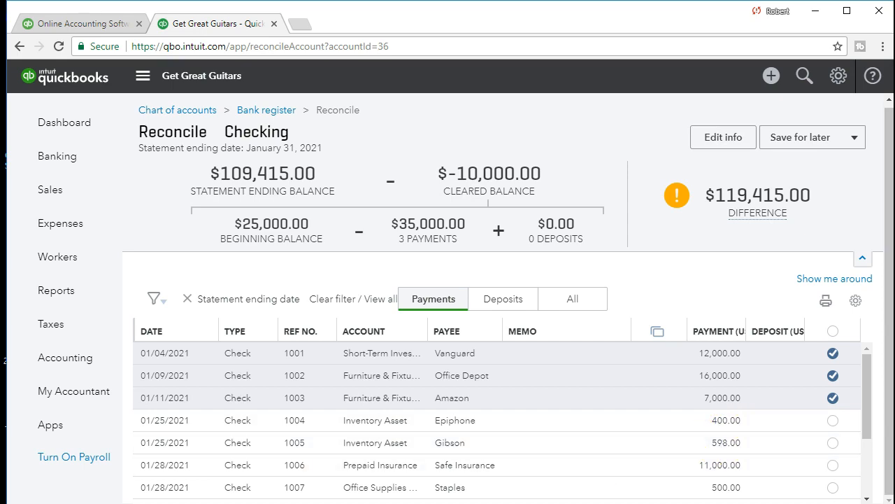
# Step: Switch to Excel and fill the check 1003 row F13:I13 with green to mark it as matched
pyautogui.hotkey('alt', 'Tab')
pyautogui.moveTo(301, 303); pyautogui.dragTo(441, 298)
pyautogui.rightClick(489, 299)
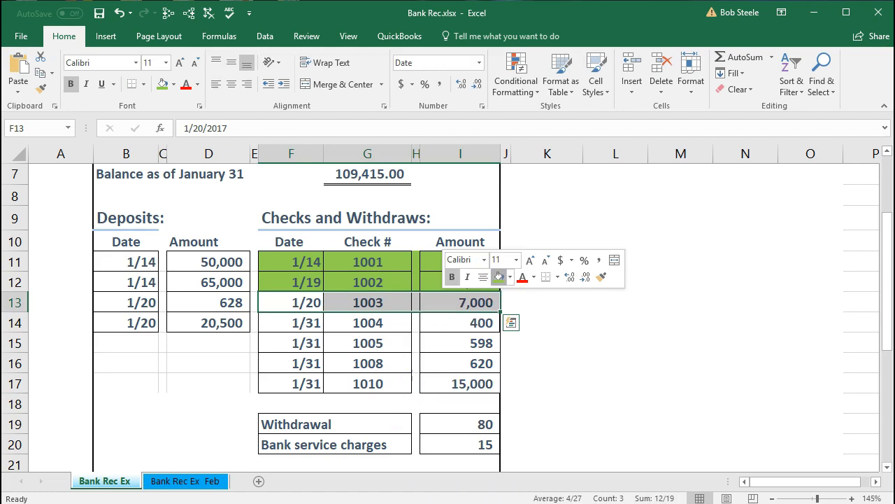
pyautogui.click(499, 276)
# Step: Check the 1004 row on the statement, switch to QuickBooks and mark the Epiphone check 1004 as cleared
pyautogui.click(444, 343)
pyautogui.click(444, 323)
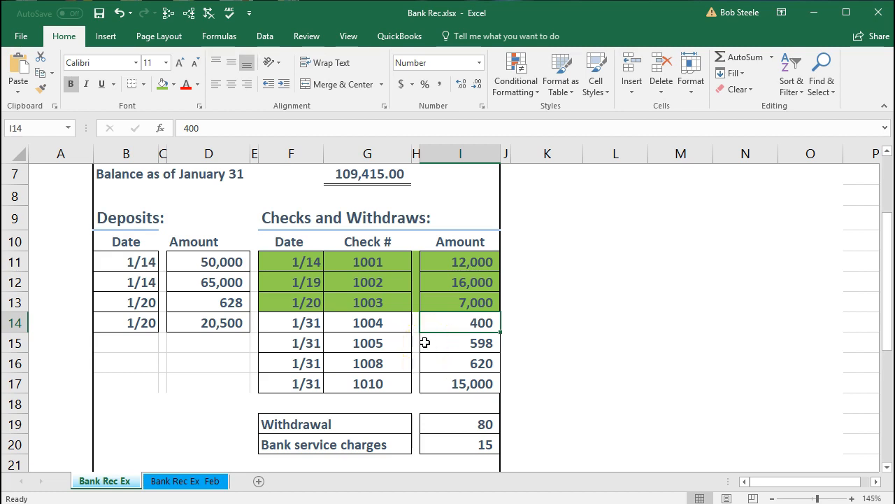
pyautogui.moveTo(302, 327); pyautogui.dragTo(449, 329)
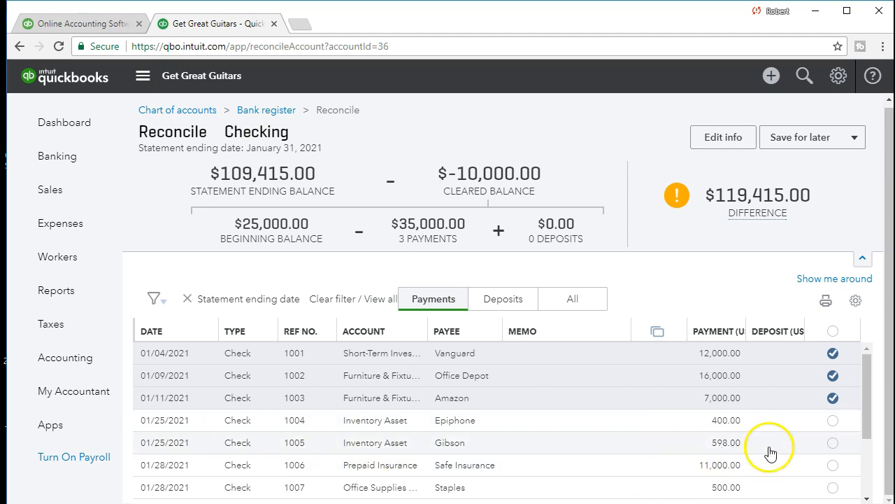
pyautogui.click(833, 420)
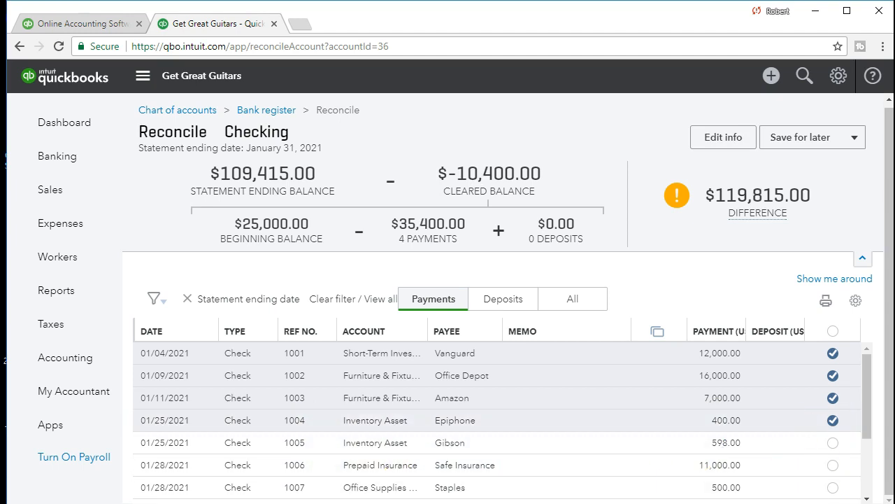
# Step: Switch to Excel and fill the check 1004 row F14:I14 with green to mark it as matched
pyautogui.hotkey('alt', 'Tab')
pyautogui.moveTo(297, 323); pyautogui.dragTo(452, 327)
pyautogui.rightClick(452, 328)
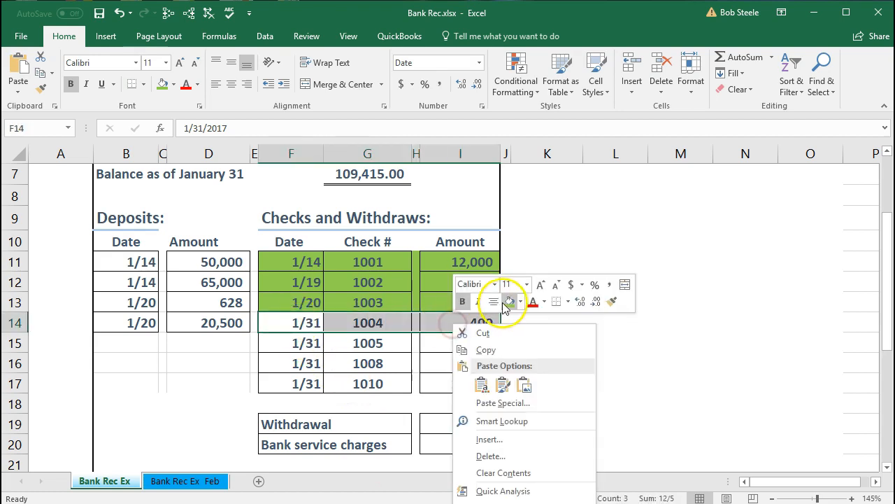
pyautogui.click(508, 301)
# Step: Check the number and amount of check 1005 on the statement, switch to QuickBooks and mark the Gibson check 1005 as cleared
pyautogui.click(470, 343)
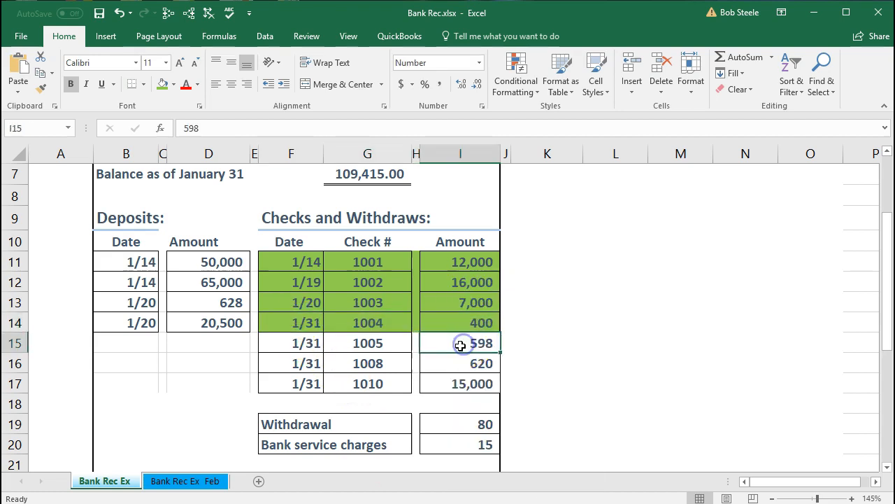
pyautogui.click(392, 342)
pyautogui.click(437, 342)
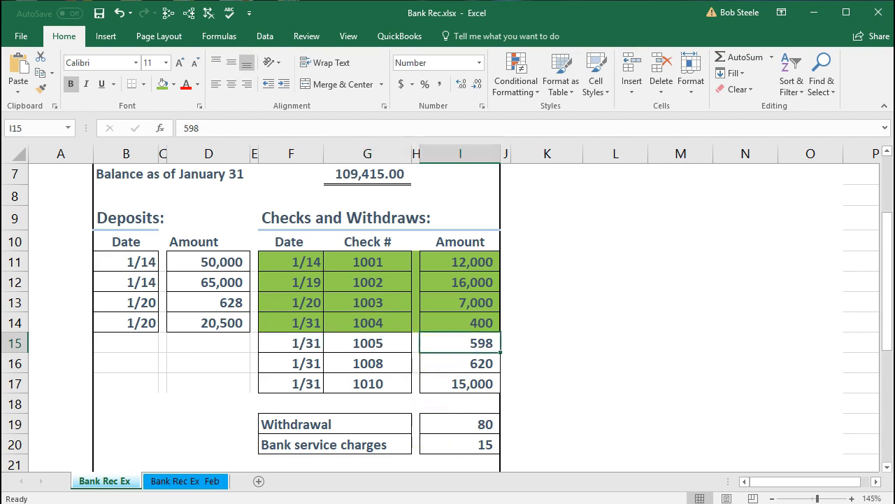
pyautogui.hotkey('alt', 'Tab')
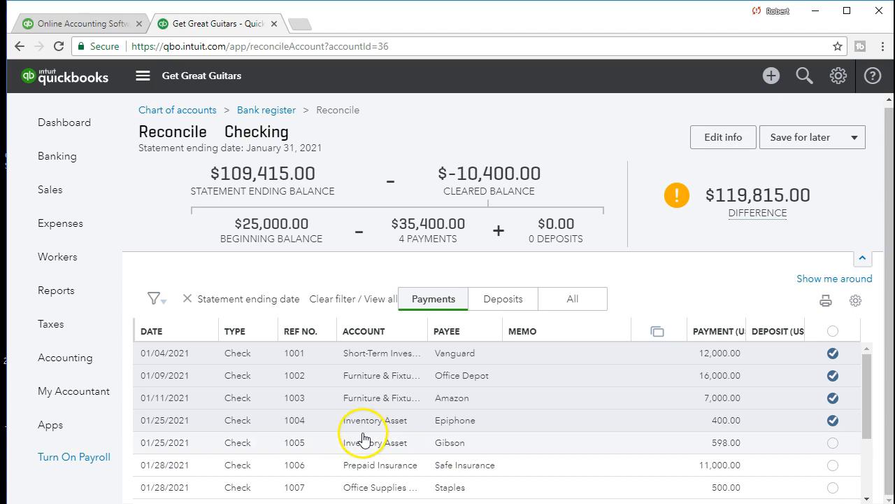
pyautogui.click(834, 443)
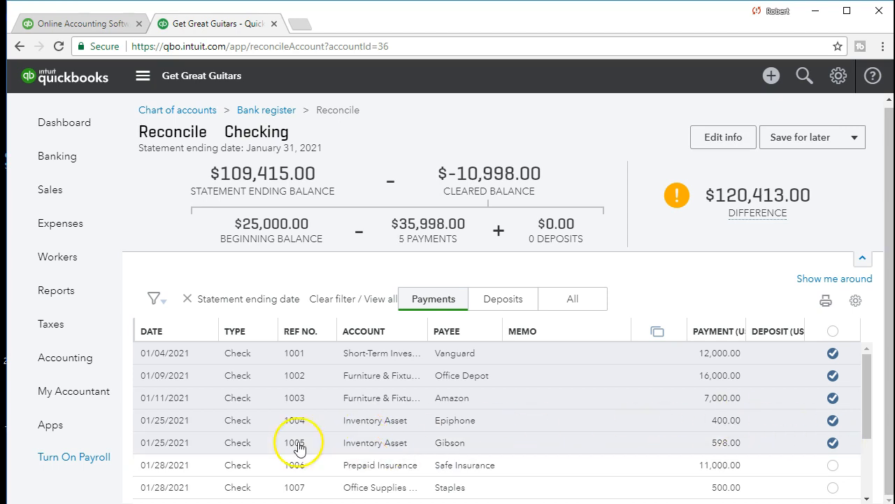
pyautogui.click(183, 455)
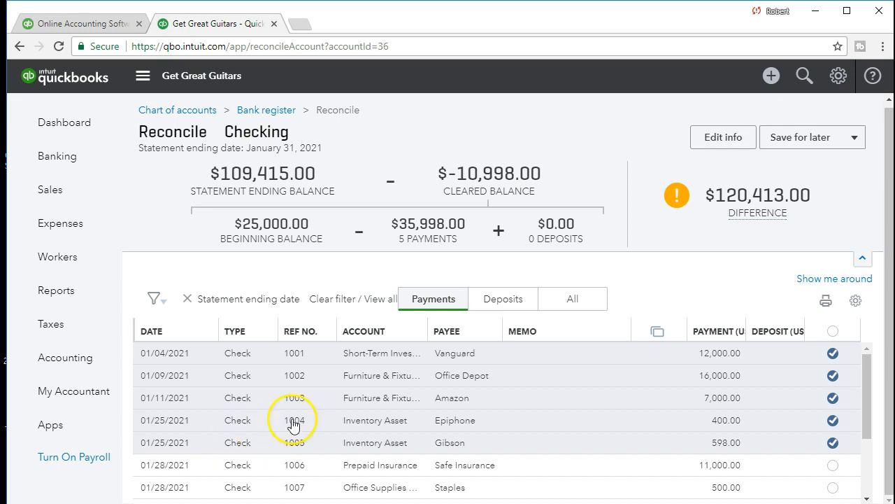
pyautogui.scroll(-2, 328, 420)
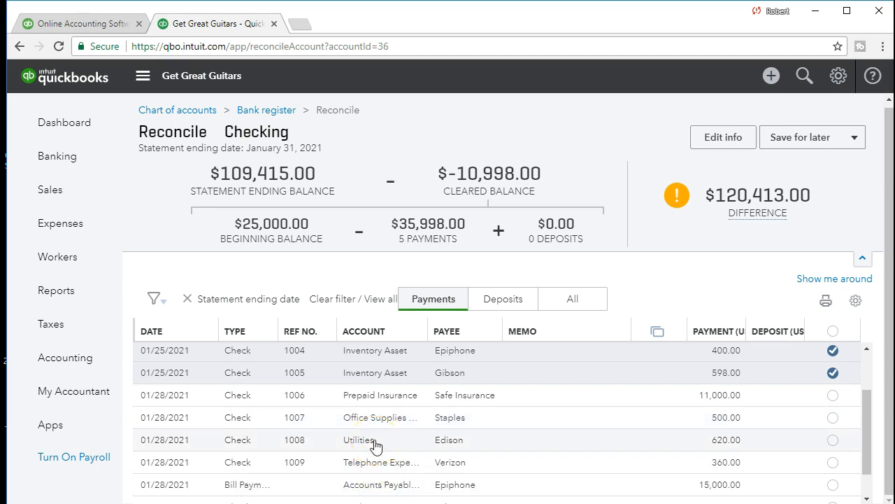
# Step: Switch to Excel and fill the check 1005 row F15:I15 with green to mark it as matched
pyautogui.hotkey('alt', 'Tab')
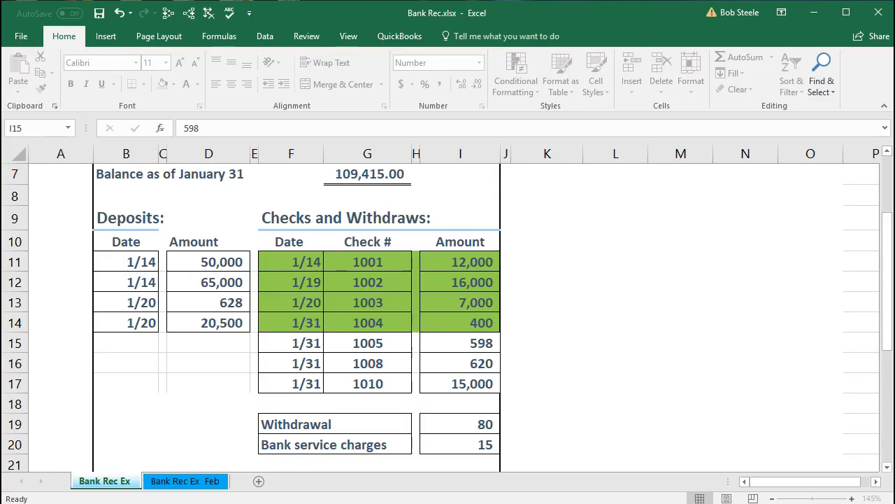
pyautogui.moveTo(306, 343); pyautogui.dragTo(426, 347)
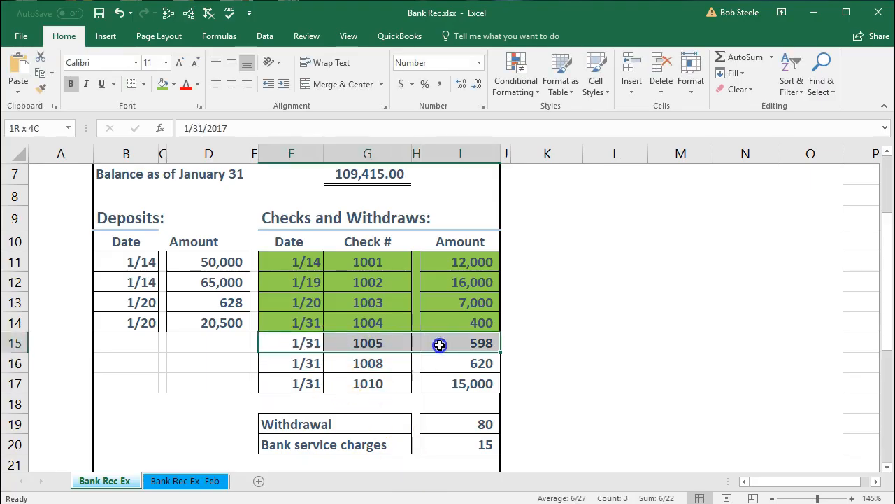
pyautogui.rightClick(441, 345)
pyautogui.click(499, 327)
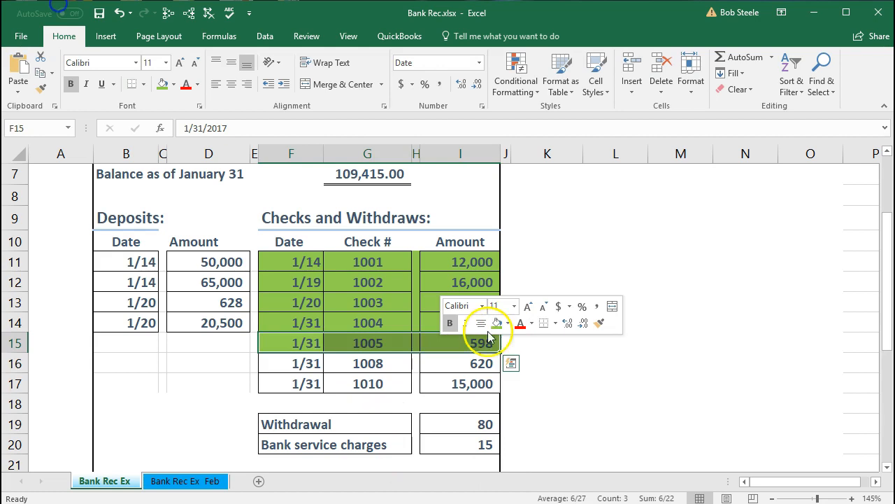
# Step: Check the number and amount of check 1008 on the statement, switch to QuickBooks and mark the Edison check 1008 as cleared
pyautogui.click(397, 363)
pyautogui.click(442, 365)
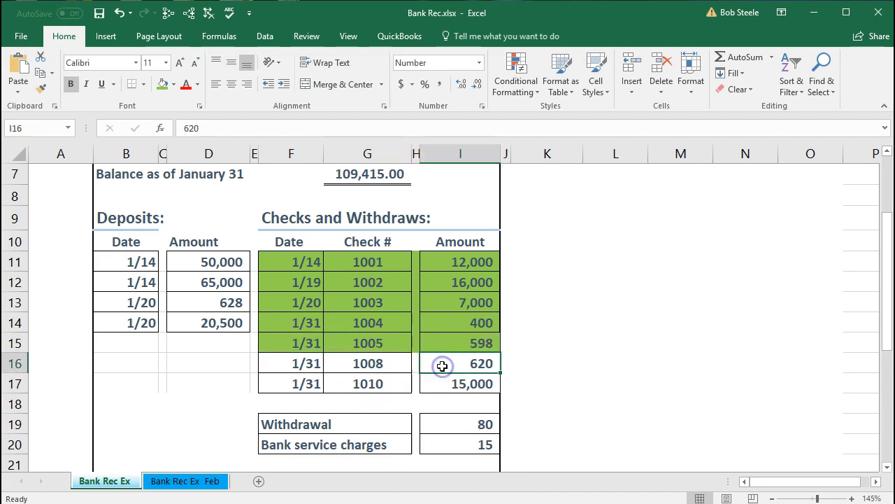
pyautogui.hotkey('alt', 'Tab')
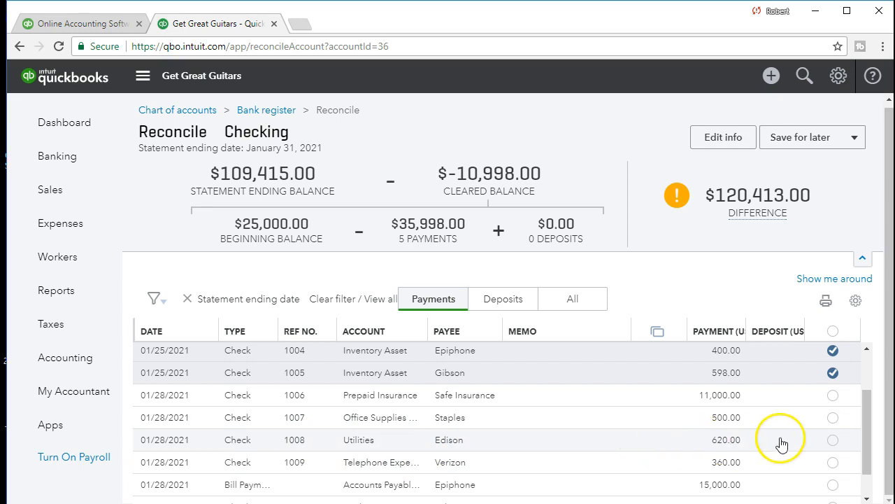
pyautogui.click(833, 440)
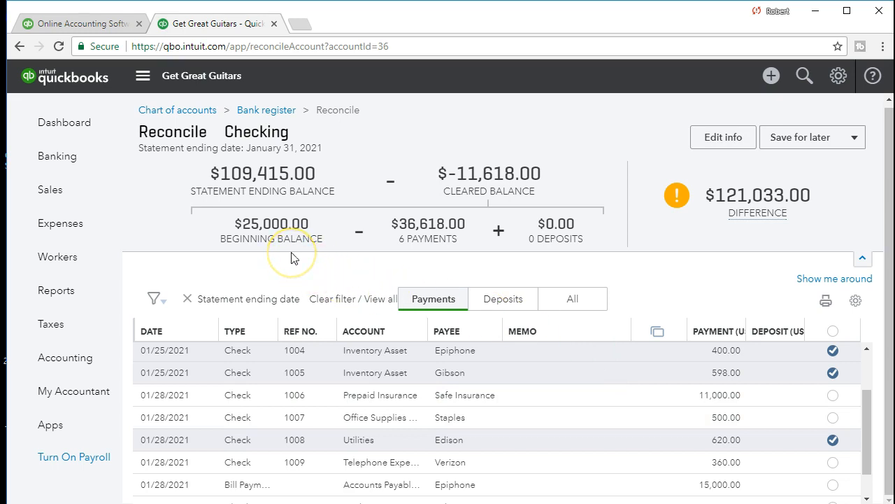
# Step: Compare the QuickBooks reconciliation balances with the Excel statement's beginning balance, total additions, total withdrawals and ending balance in G4:G7
pyautogui.click(258, 197)
pyautogui.click(395, 502)
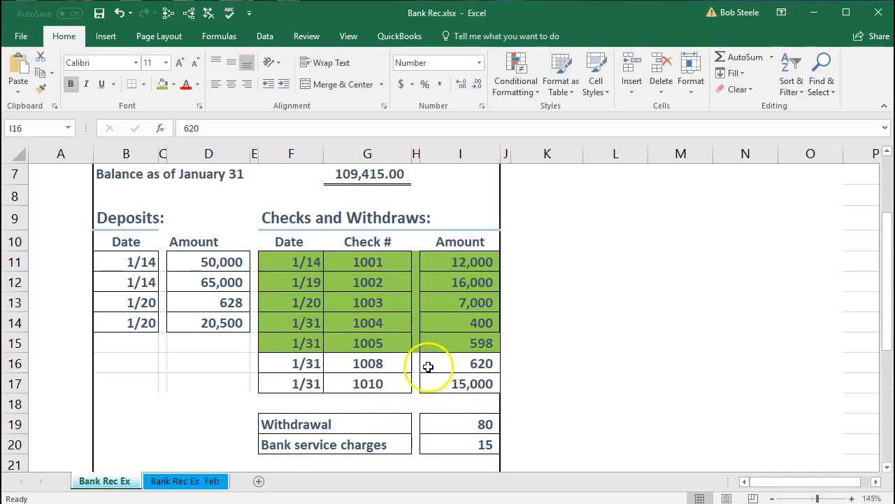
pyautogui.moveTo(308, 363); pyautogui.dragTo(452, 372)
pyautogui.scroll(1, 419, 315)
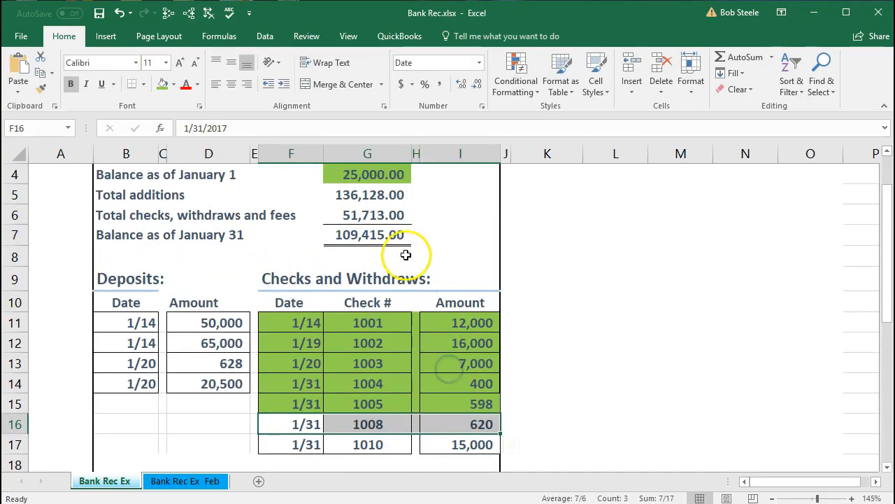
pyautogui.click(380, 176)
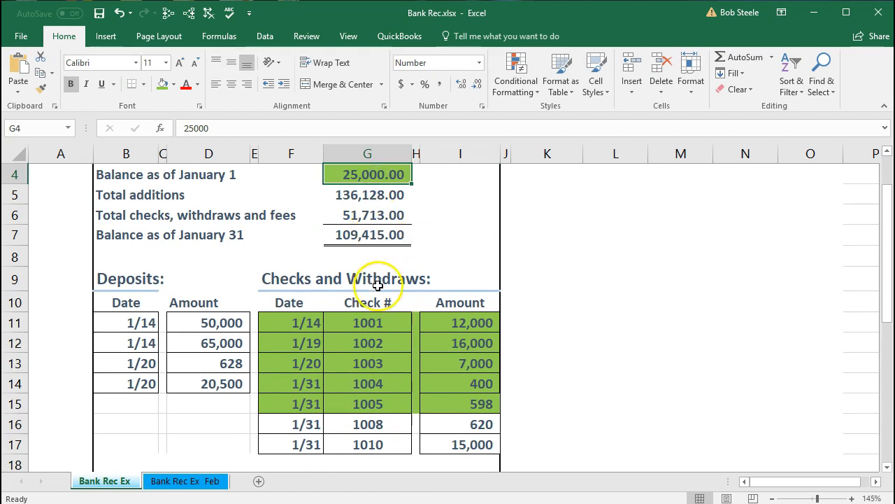
pyautogui.moveTo(358, 199); pyautogui.dragTo(348, 215)
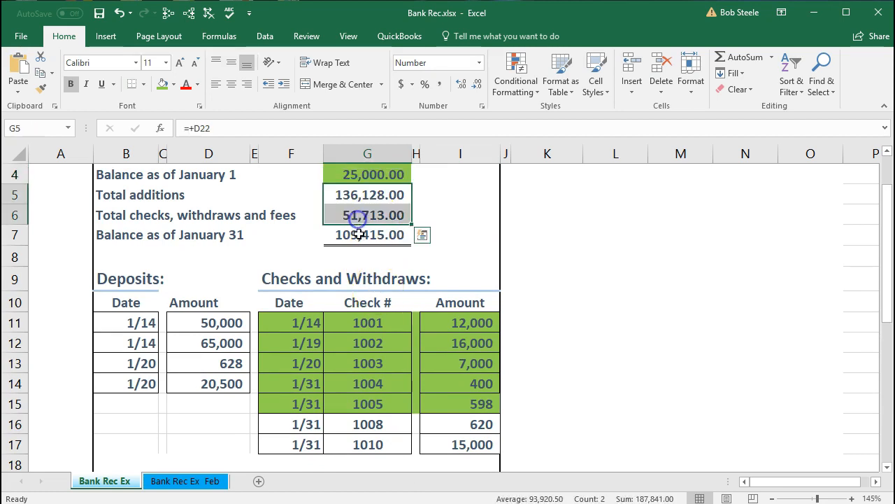
pyautogui.click(357, 235)
# Step: Fill the check 1008 row F16:I16 on the Excel statement with green to mark it as matched
pyautogui.scroll(-1, 364, 280)
pyautogui.moveTo(310, 363); pyautogui.dragTo(436, 364)
pyautogui.rightClick(436, 364)
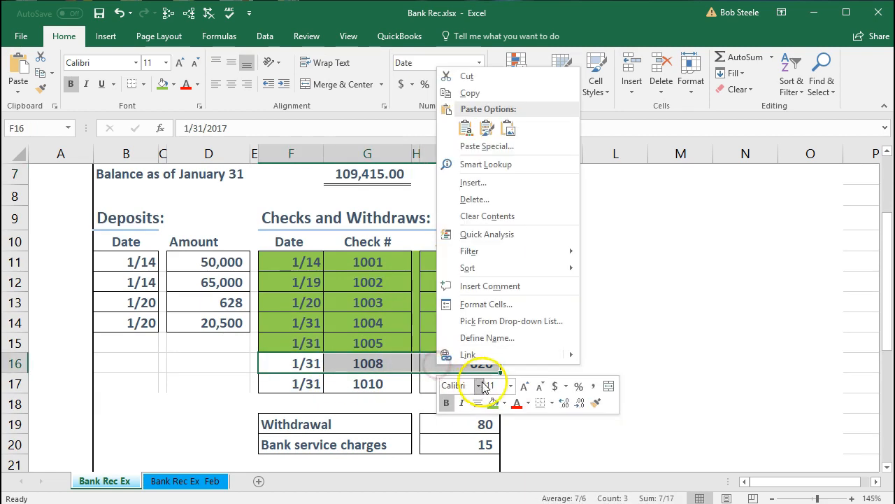
pyautogui.click(492, 403)
pyautogui.click(408, 445)
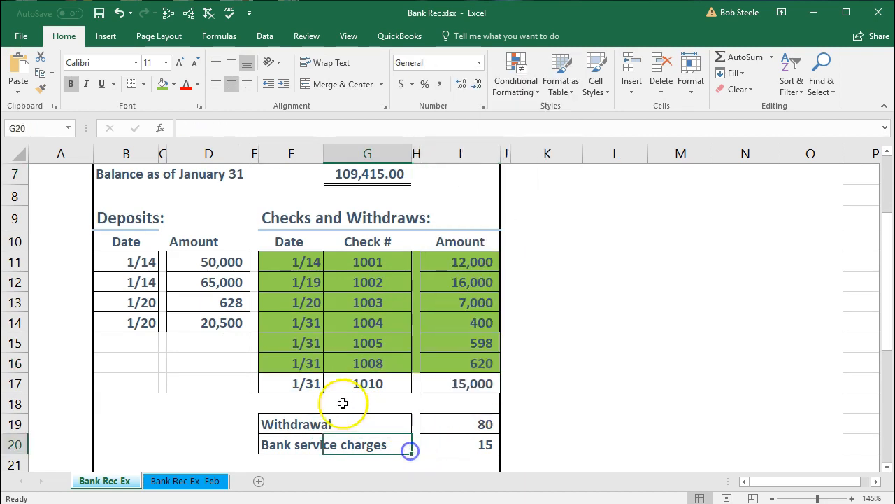
# Step: Compare the 15,000 check 1010 on the statement with the QuickBooks payments and mark the 15,000.00 Epiphone bill payment as cleared
pyautogui.moveTo(310, 384); pyautogui.dragTo(467, 383)
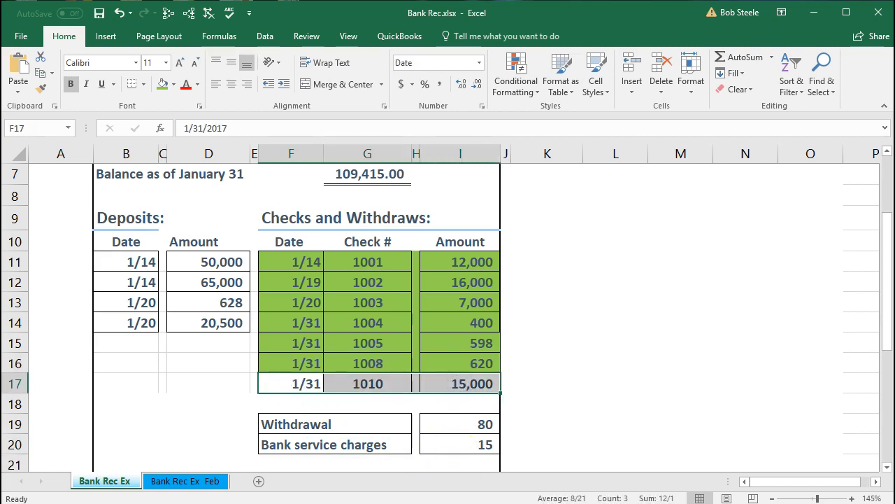
pyautogui.hotkey('alt', 'Tab')
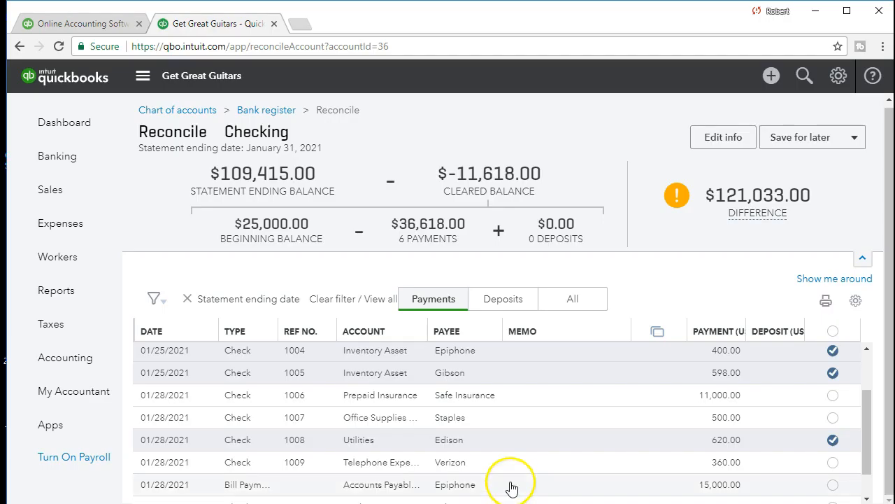
pyautogui.scroll(-1, 599, 429)
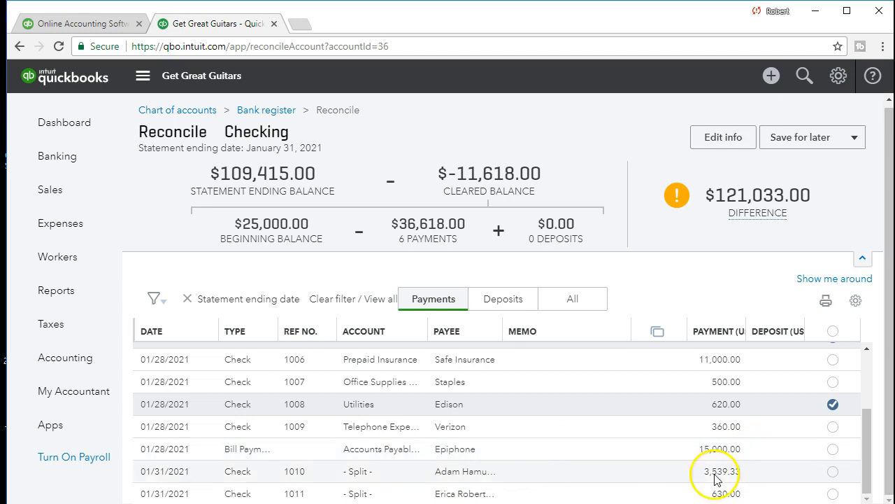
pyautogui.hotkey('alt', 'Tab')
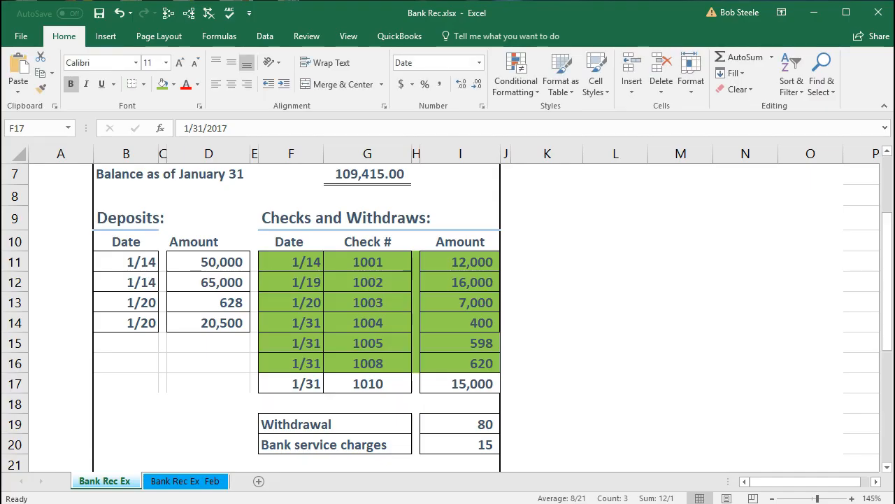
pyautogui.hotkey('alt', 'Tab')
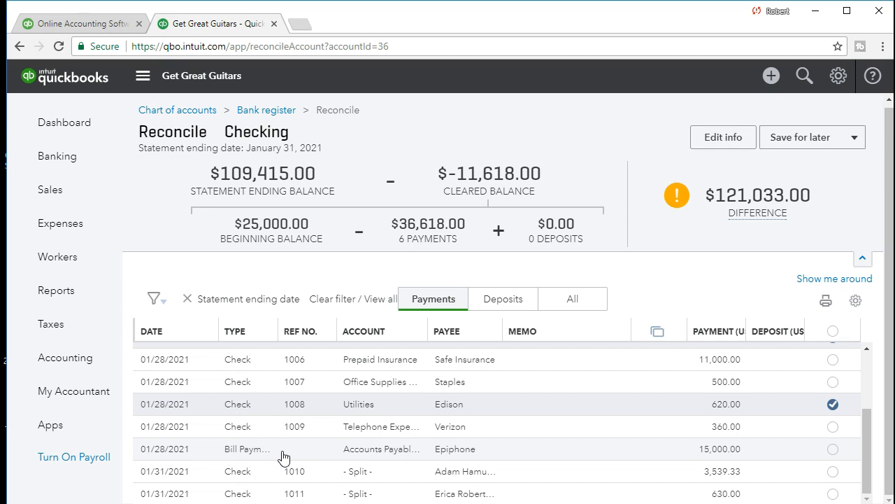
pyautogui.click(834, 450)
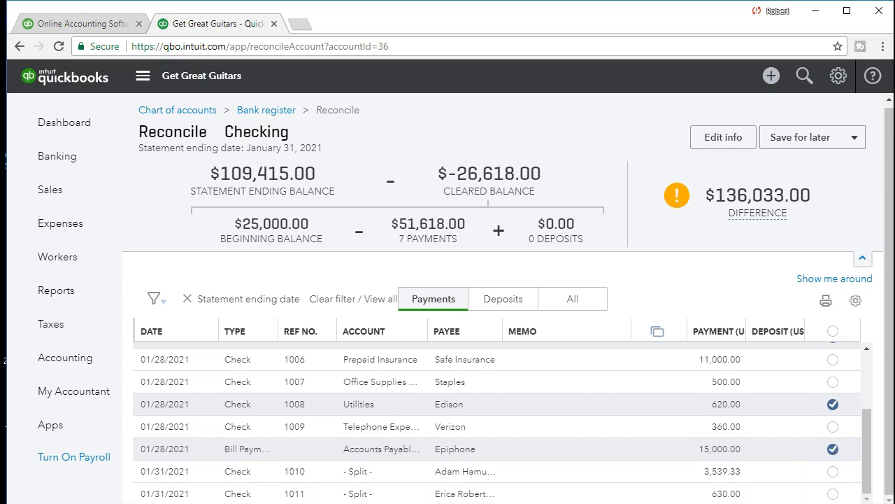
# Step: Switch to Excel and fill the check 1010 row F17:I17 with green to mark it as matched
pyautogui.hotkey('alt', 'Tab')
pyautogui.moveTo(298, 386); pyautogui.dragTo(446, 392)
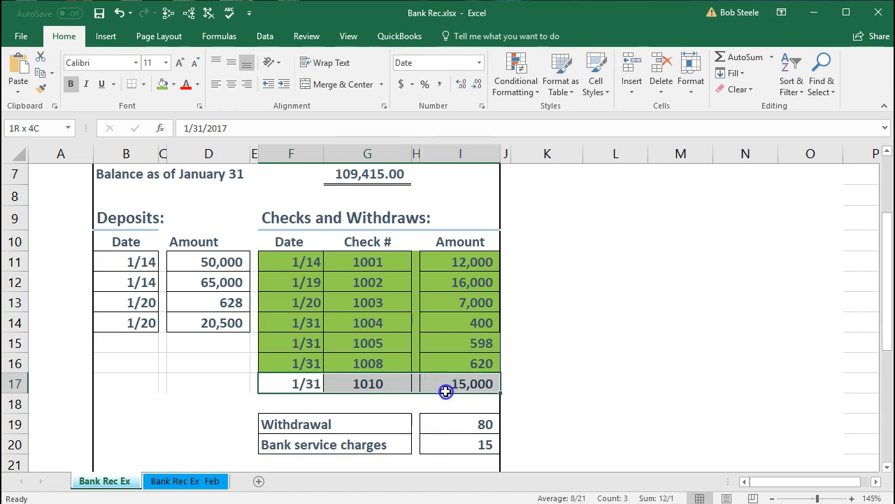
pyautogui.rightClick(448, 389)
pyautogui.click(514, 425)
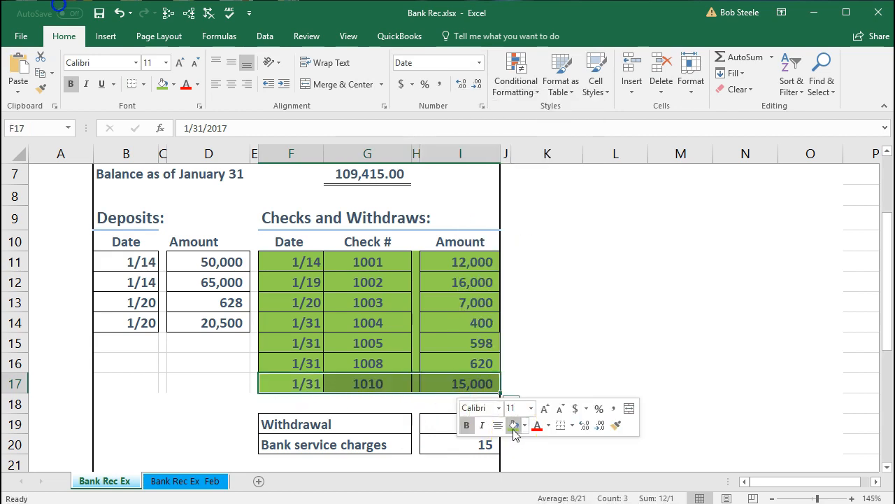
# Step: Look for the withdrawal and bank service charges in QuickBooks, then fill F19:I20 on the Excel statement with yellow
pyautogui.click(376, 434)
pyautogui.moveTo(360, 420); pyautogui.dragTo(441, 438)
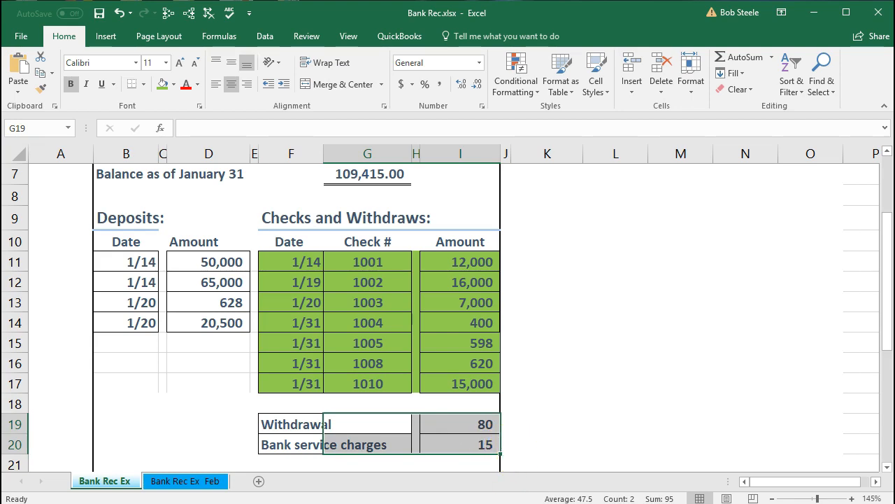
pyautogui.hotkey('alt', 'Tab')
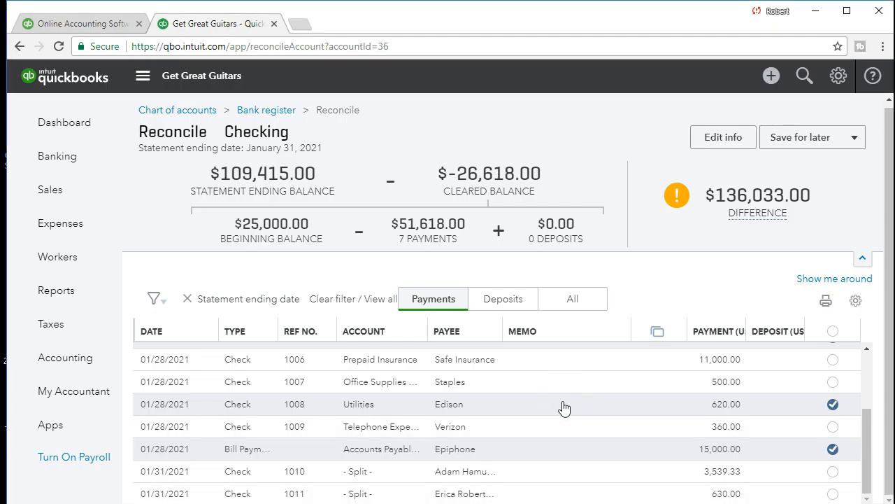
pyautogui.hotkey('alt', 'Tab')
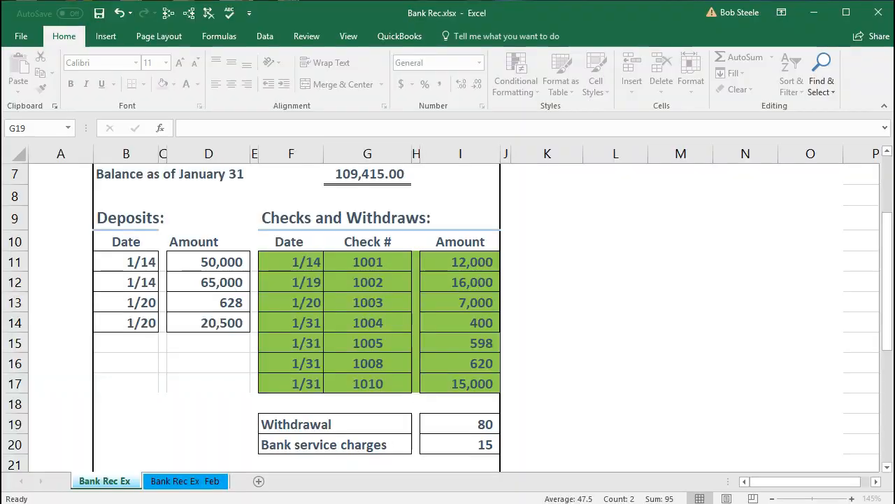
pyautogui.click(290, 423)
pyautogui.moveTo(290, 422); pyautogui.dragTo(448, 444)
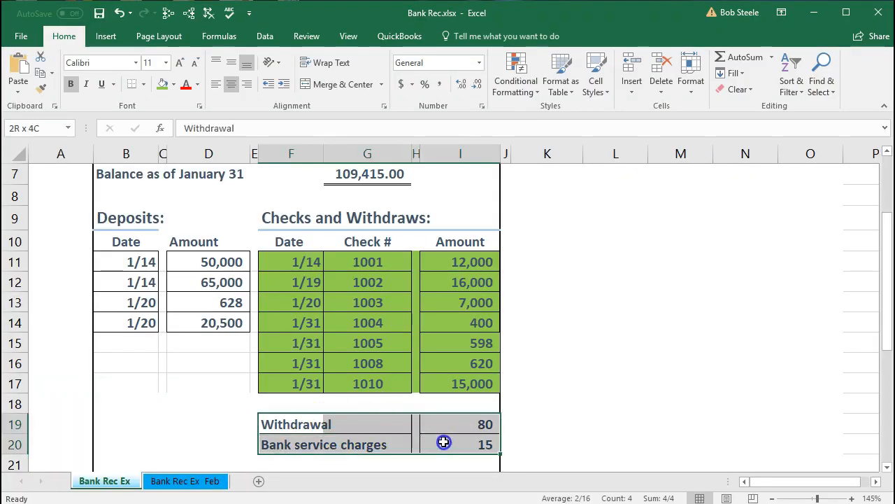
pyautogui.rightClick(449, 444)
pyautogui.click(518, 484)
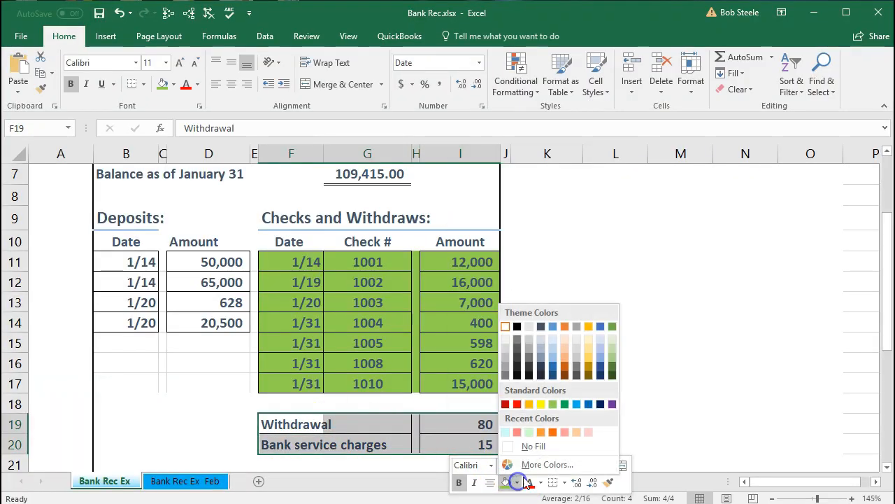
pyautogui.click(539, 405)
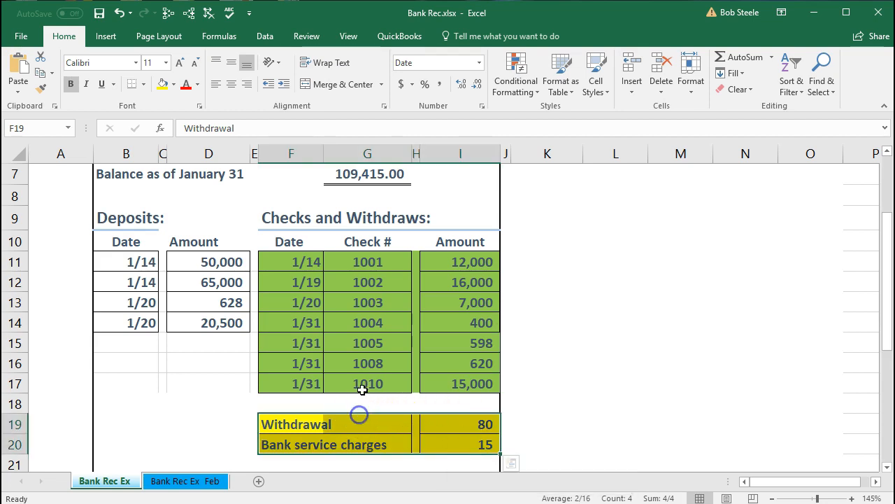
# Step: Review the withdrawal and bank service charge amounts in I19:I20 of the statement
pyautogui.moveTo(290, 446); pyautogui.dragTo(440, 449)
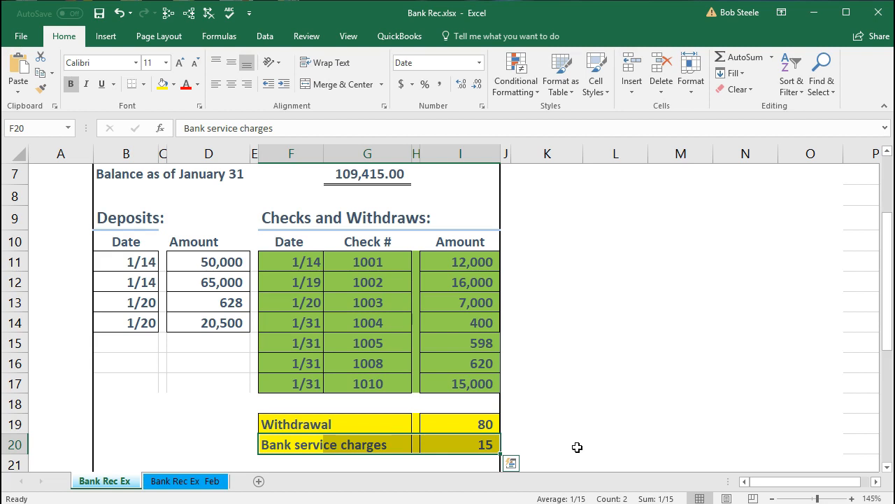
pyautogui.click(458, 443)
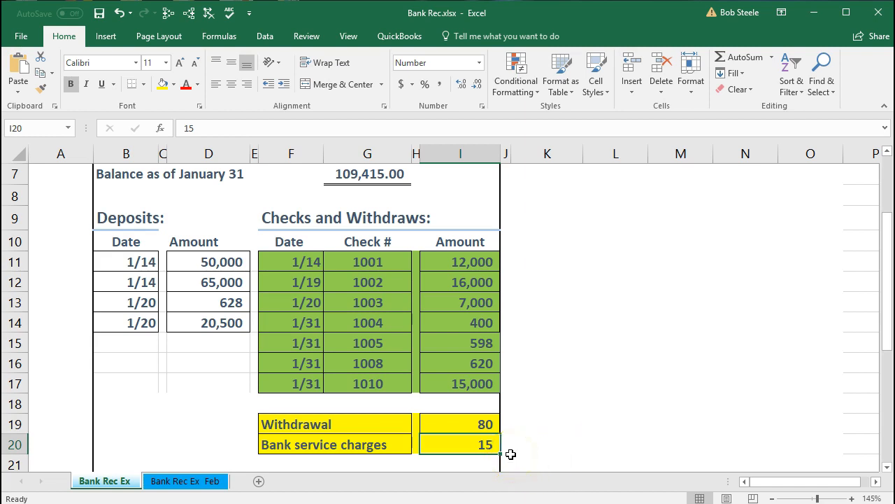
pyautogui.click(452, 424)
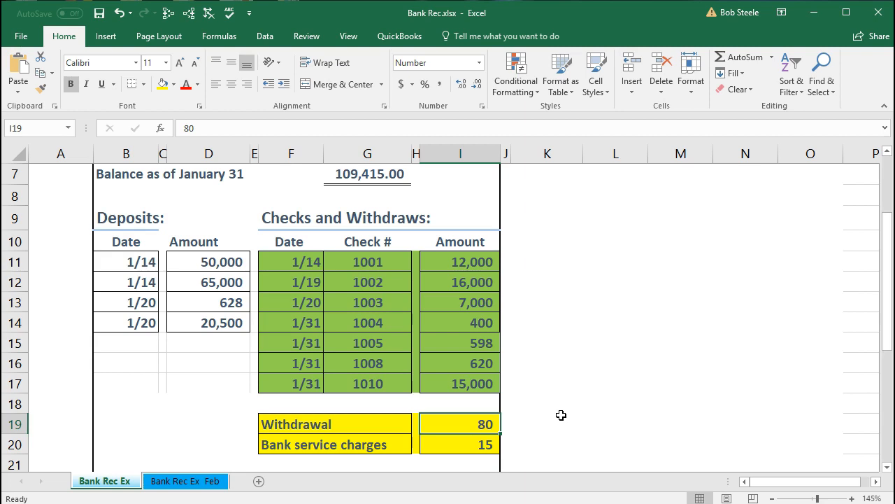
pyautogui.moveTo(449, 422); pyautogui.dragTo(449, 437)
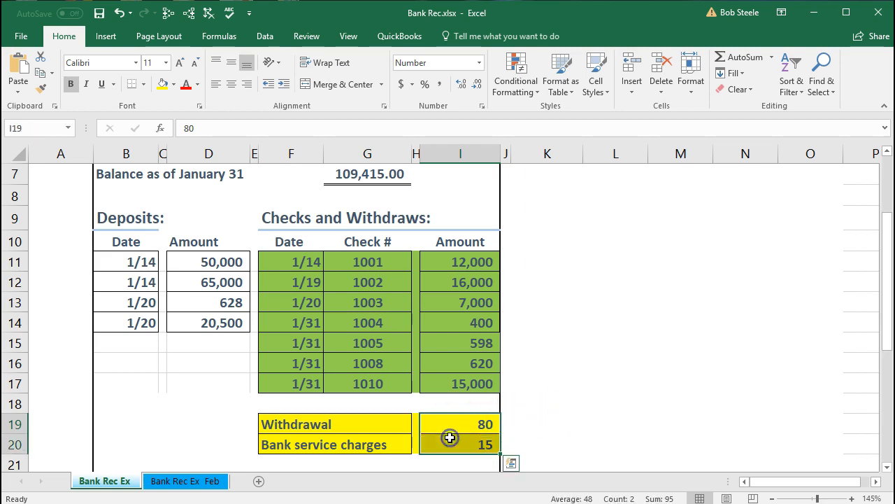
pyautogui.rightClick(435, 434)
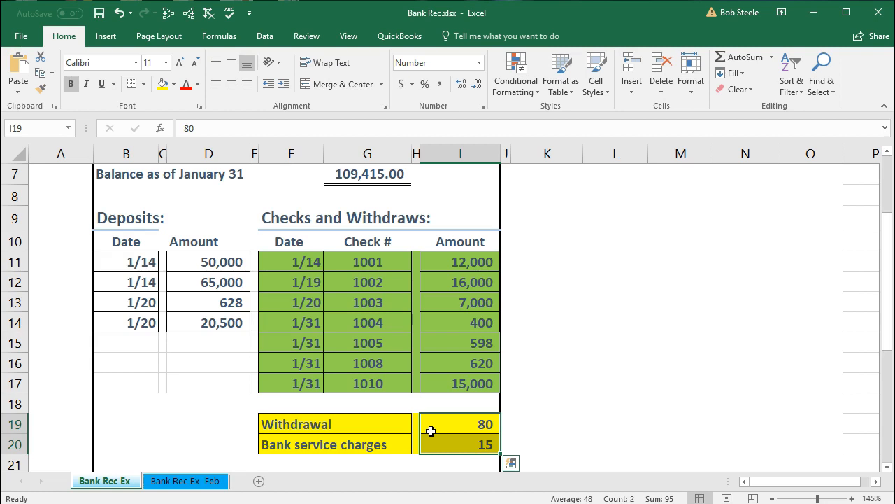
# Step: Show only the deposits in the QuickBooks reconciliation and compare them with the statement's deposits in B11:D14
pyautogui.moveTo(133, 262); pyautogui.dragTo(183, 263)
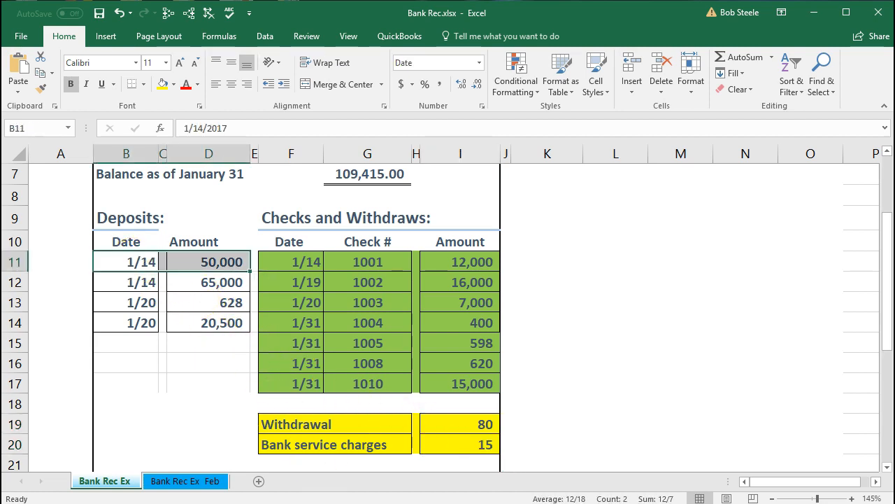
pyautogui.hotkey('alt', 'Tab')
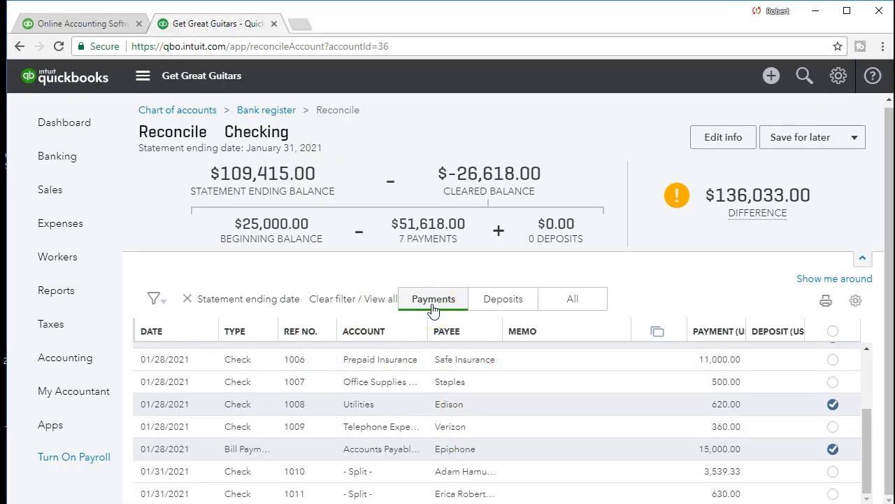
pyautogui.click(495, 311)
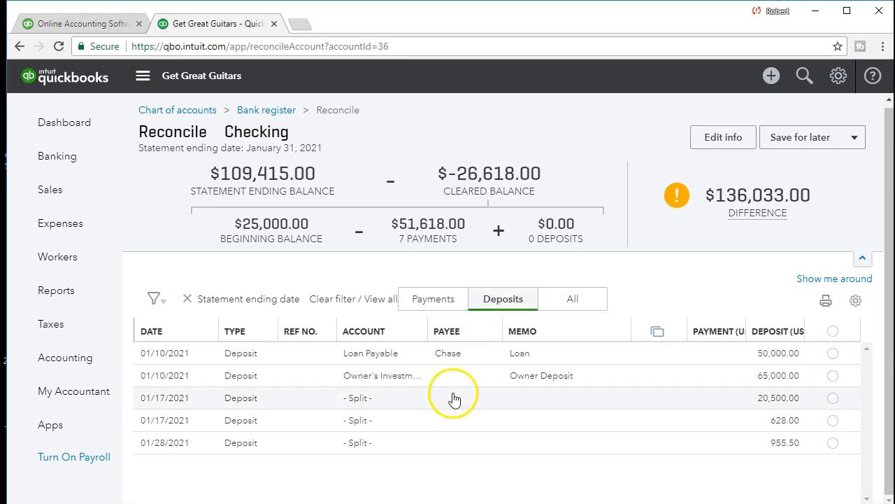
pyautogui.hotkey('alt', 'Tab')
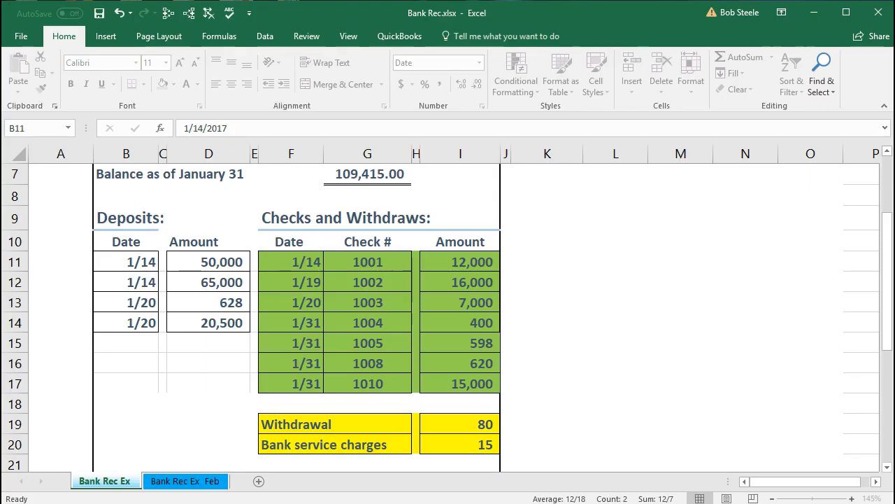
pyautogui.click(213, 334)
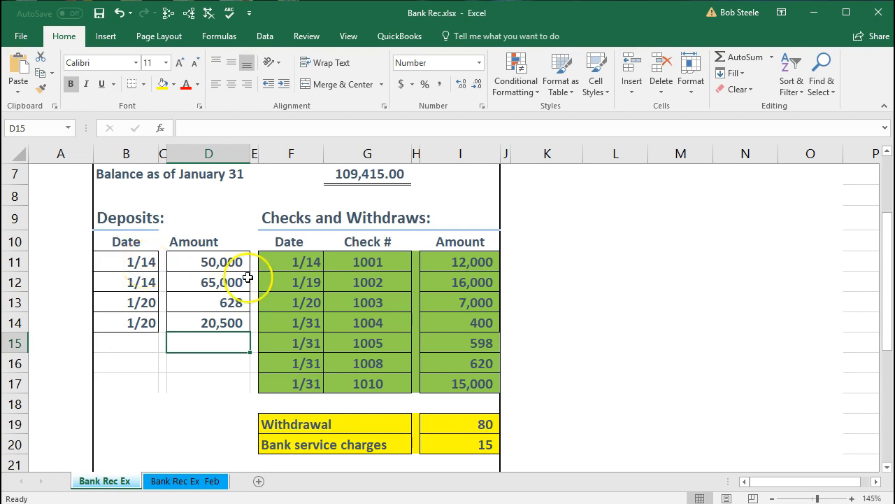
# Step: Check the date and amount of the first statement deposit, switch to QuickBooks and mark the 50,000.00 Chase loan deposit as cleared
pyautogui.click(341, 262)
pyautogui.click(150, 260)
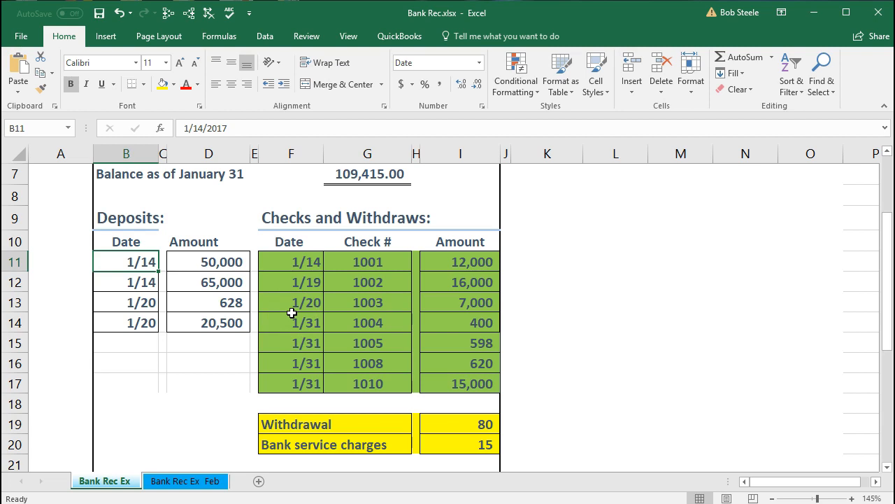
pyautogui.moveTo(130, 261); pyautogui.dragTo(179, 261)
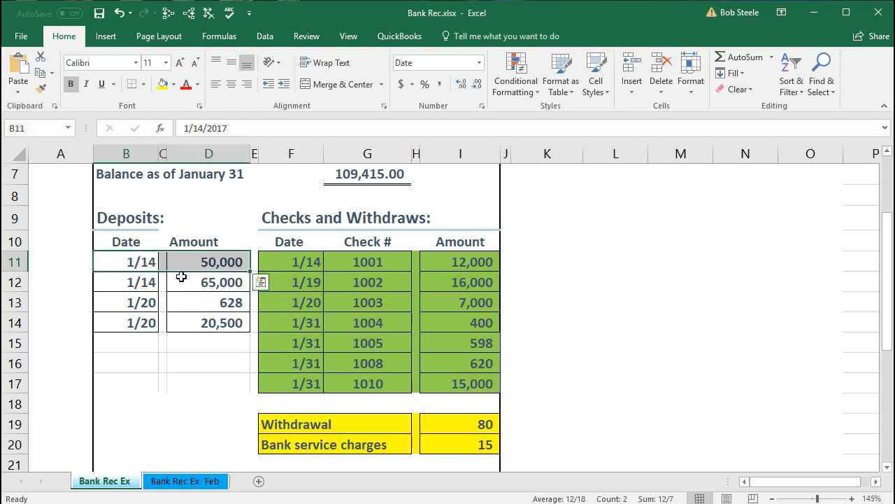
pyautogui.click(183, 260)
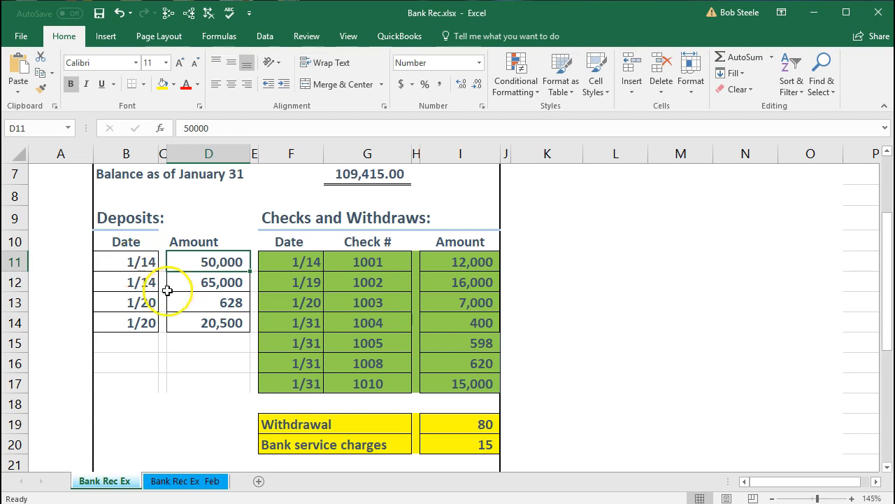
pyautogui.click(253, 503)
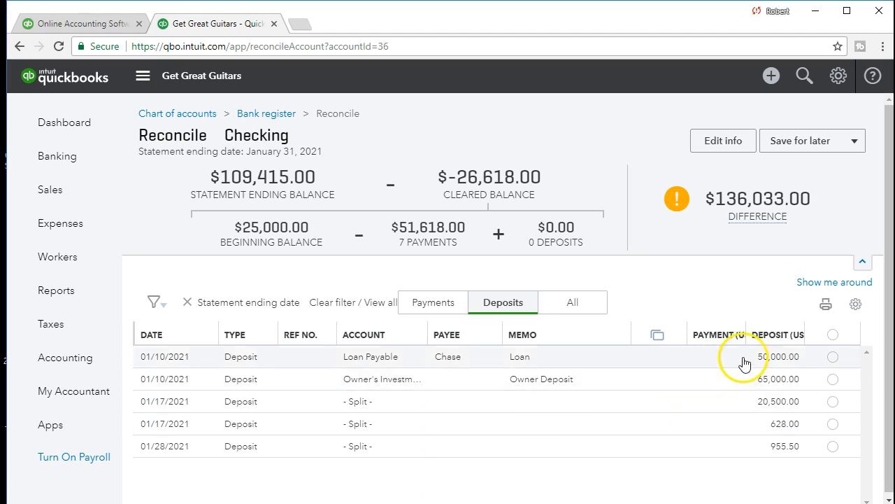
pyautogui.click(832, 356)
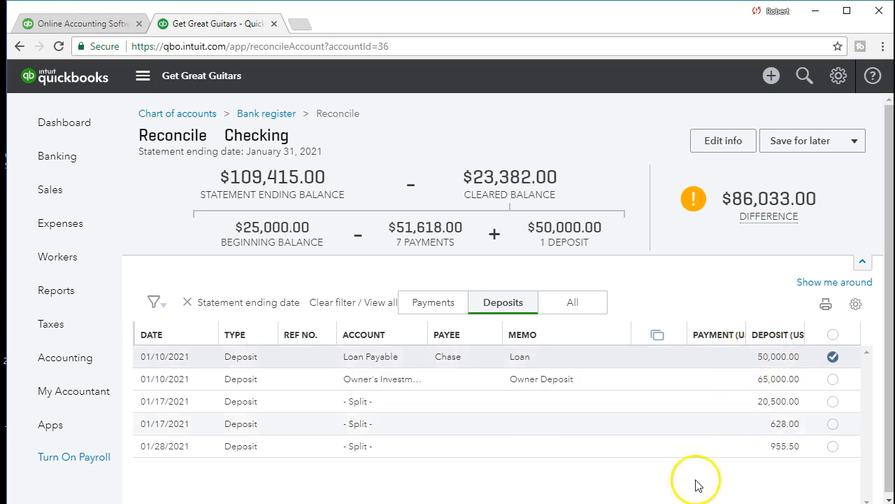
# Step: Switch to Excel and fill the 50,000 deposit row B11:D11 with green to mark it as matched
pyautogui.hotkey('alt', 'Tab')
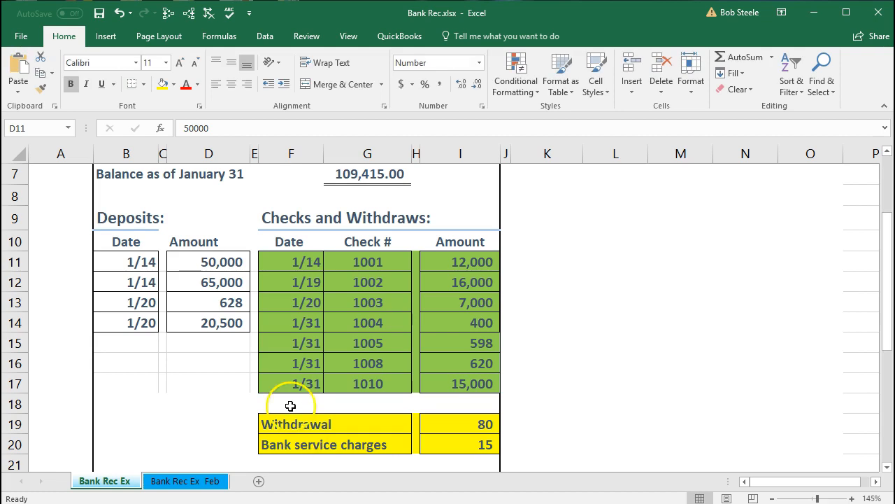
pyautogui.moveTo(125, 259); pyautogui.dragTo(195, 255)
pyautogui.rightClick(195, 255)
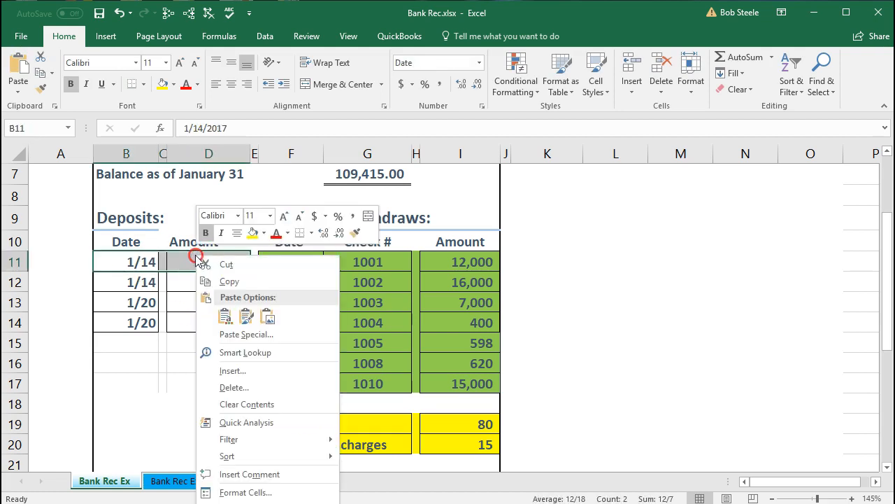
pyautogui.click(263, 232)
pyautogui.click(299, 342)
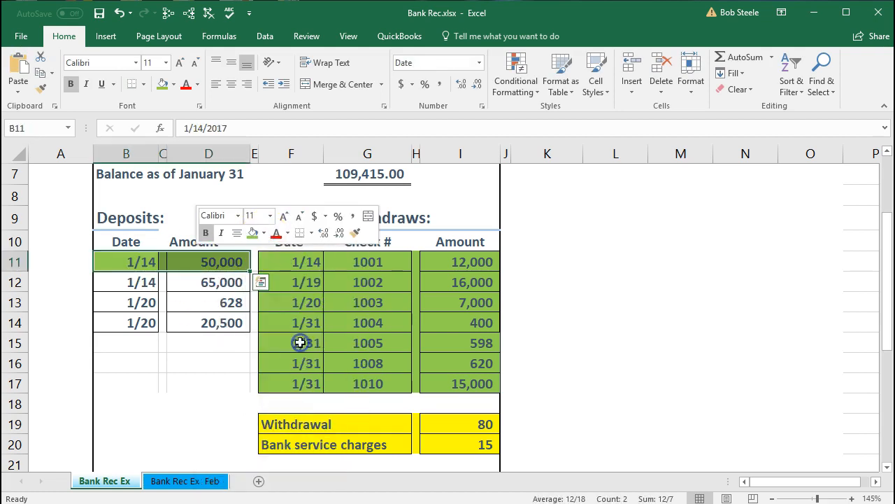
# Step: Select the 65,000 deposit B12:D12 on the statement, switch to QuickBooks and mark the 65,000.00 owner deposit as cleared
pyautogui.moveTo(140, 282); pyautogui.dragTo(189, 282)
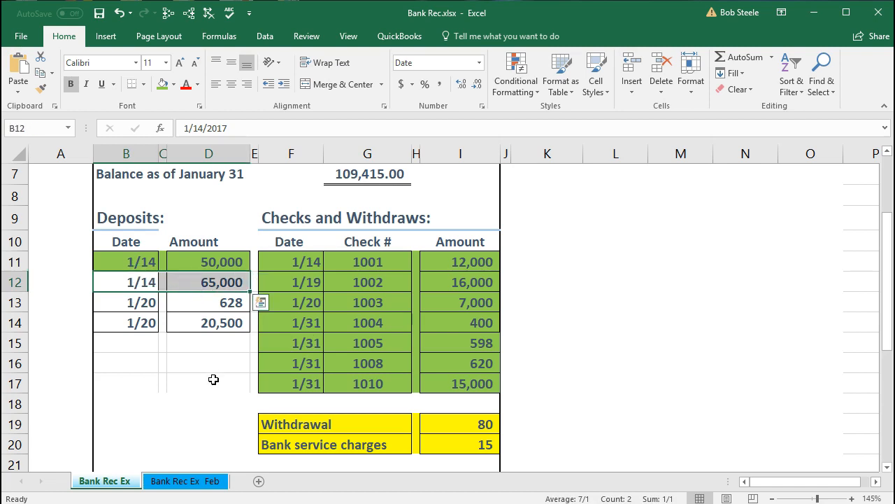
pyautogui.hotkey('alt', 'Tab')
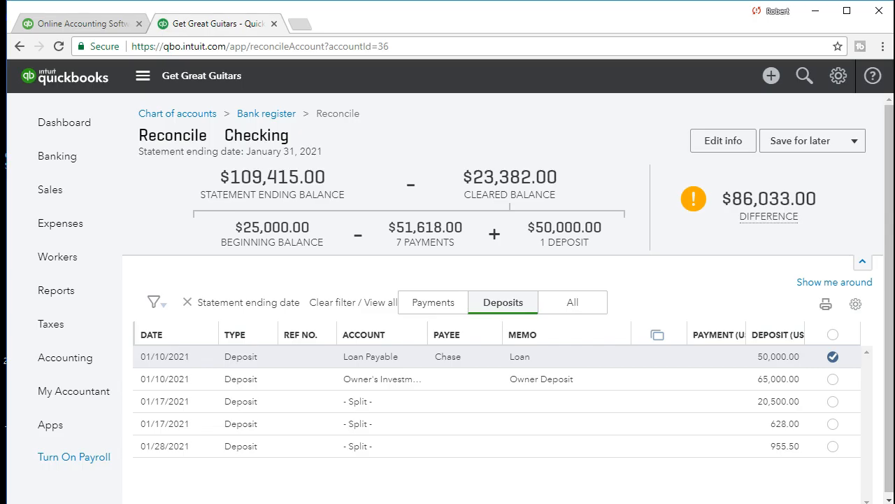
pyautogui.click(832, 379)
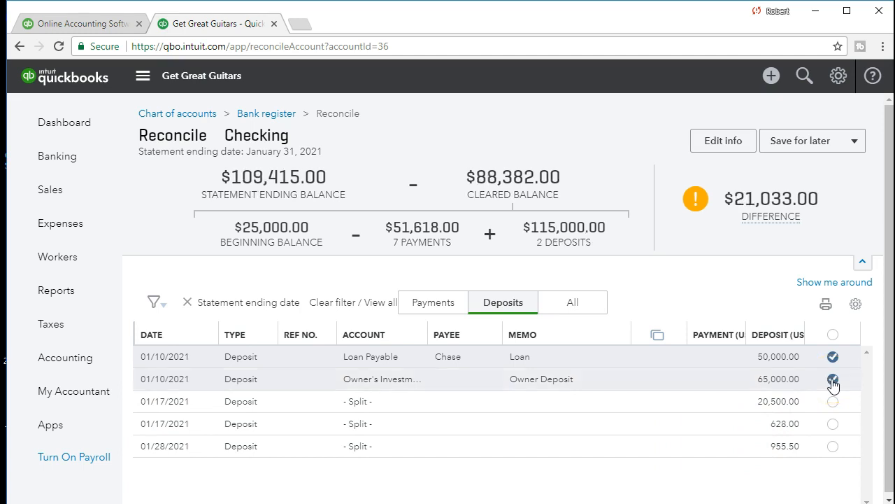
# Step: Switch to Excel and fill the 65,000 deposit row B12:D12 with green to mark it as matched
pyautogui.hotkey('alt', 'Tab')
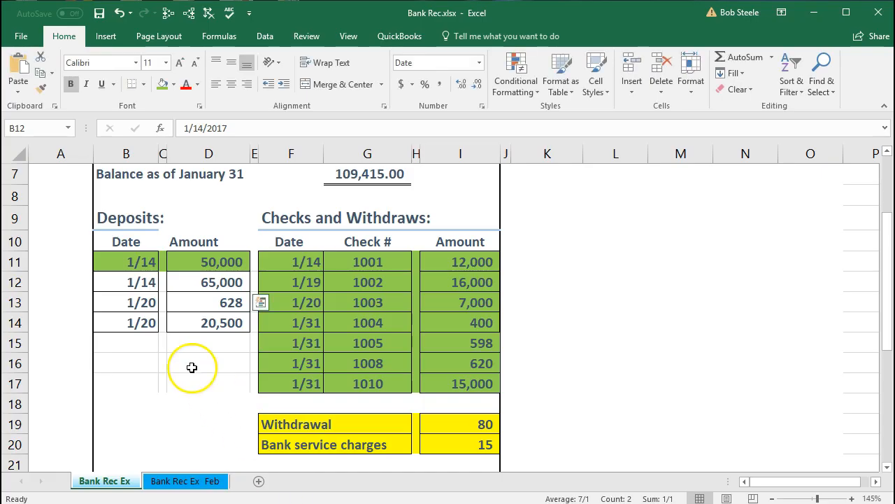
pyautogui.moveTo(140, 282); pyautogui.dragTo(168, 284)
pyautogui.rightClick(168, 283)
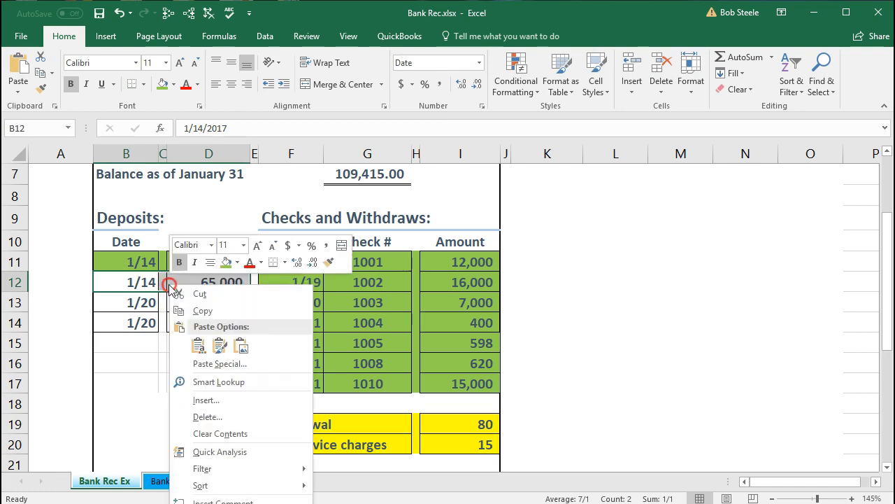
pyautogui.click(226, 262)
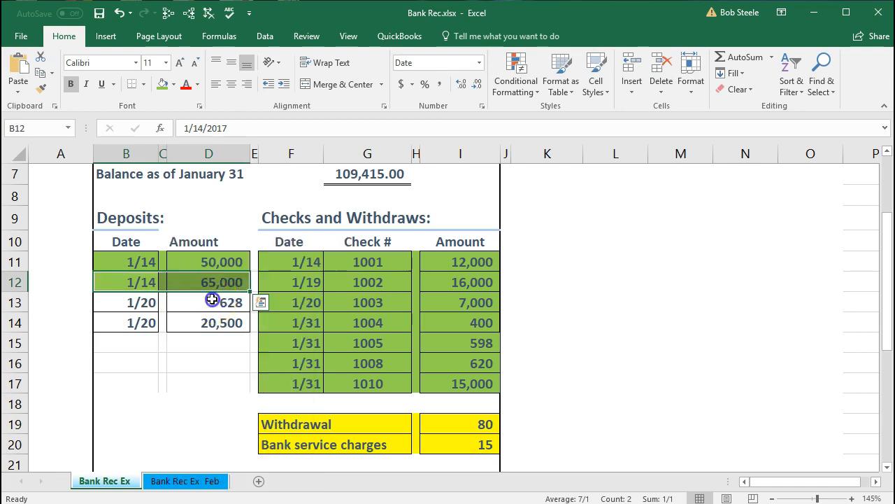
# Step: Select the 628 deposit in D13 on the statement, switch to QuickBooks and mark the 628.00 deposit as cleared
pyautogui.click(217, 302)
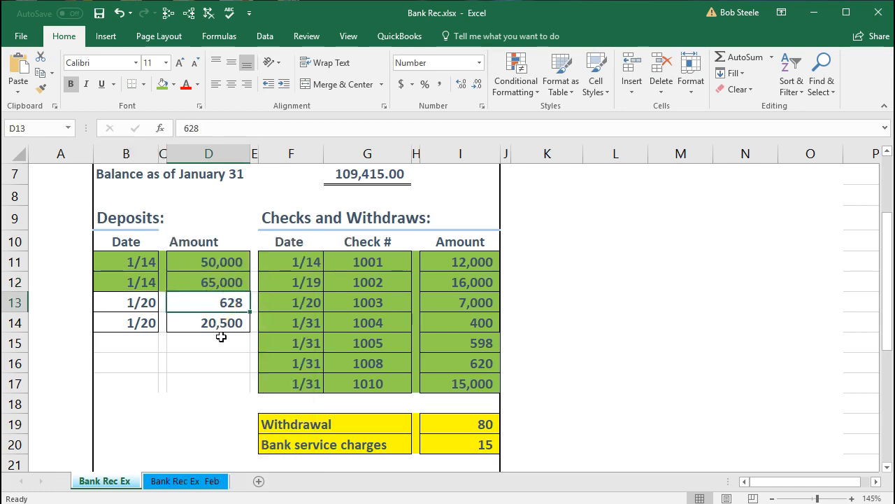
pyautogui.hotkey('alt', 'Tab')
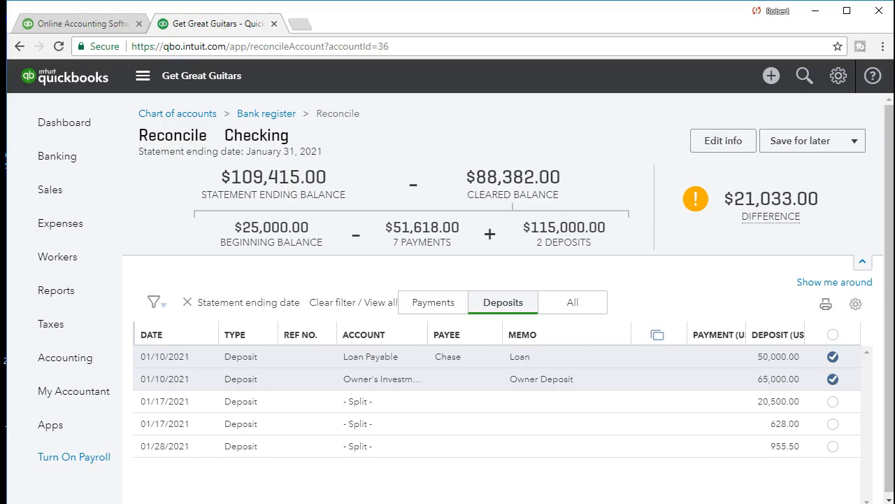
pyautogui.click(834, 424)
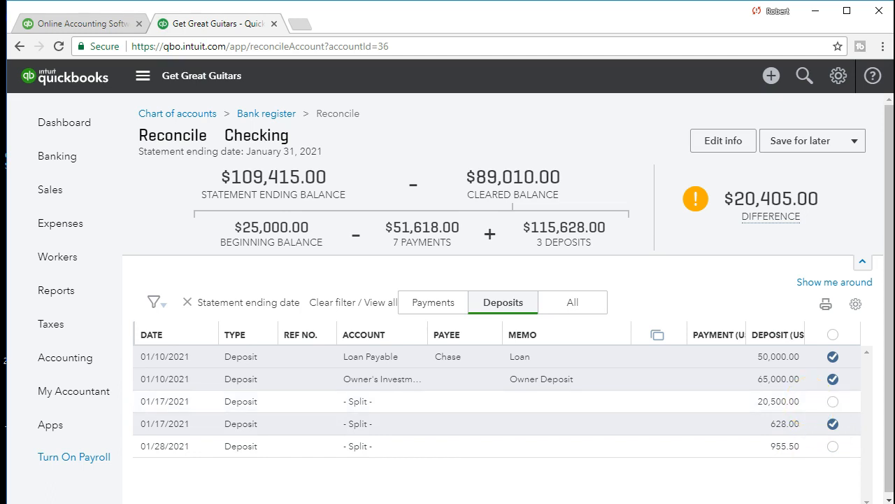
# Step: Switch to Excel and fill the 628 deposit row B13:D13 with green to mark it as matched
pyautogui.hotkey('alt', 'Tab')
pyautogui.moveTo(143, 302); pyautogui.dragTo(189, 302)
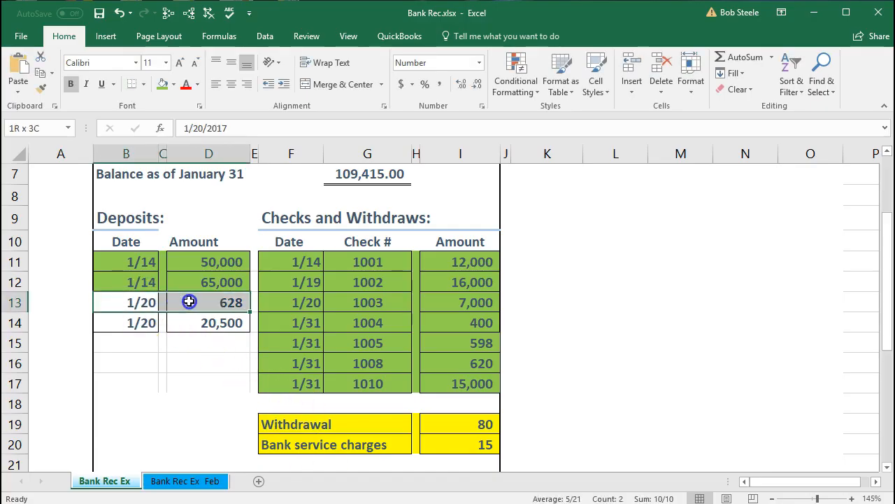
pyautogui.rightClick(189, 301)
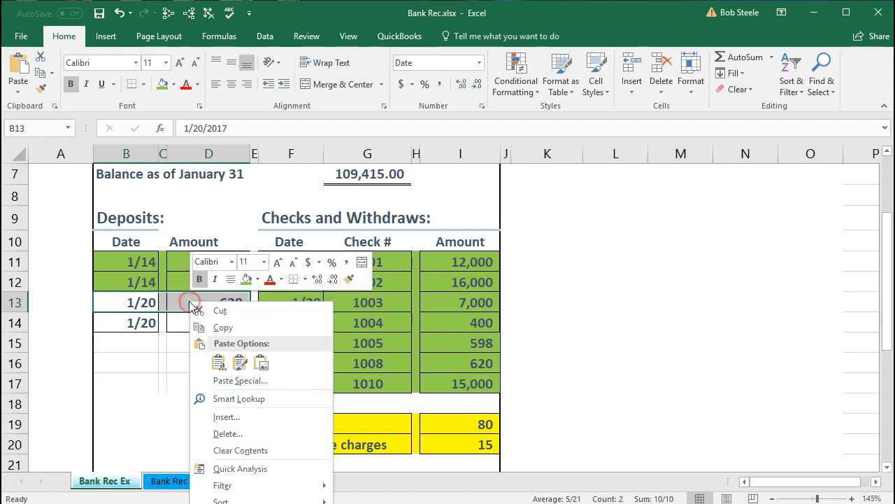
pyautogui.click(245, 280)
# Step: Select the 20,500 deposit in D14 on the statement, switch to QuickBooks and mark the 20,500.00 deposit as cleared
pyautogui.click(226, 321)
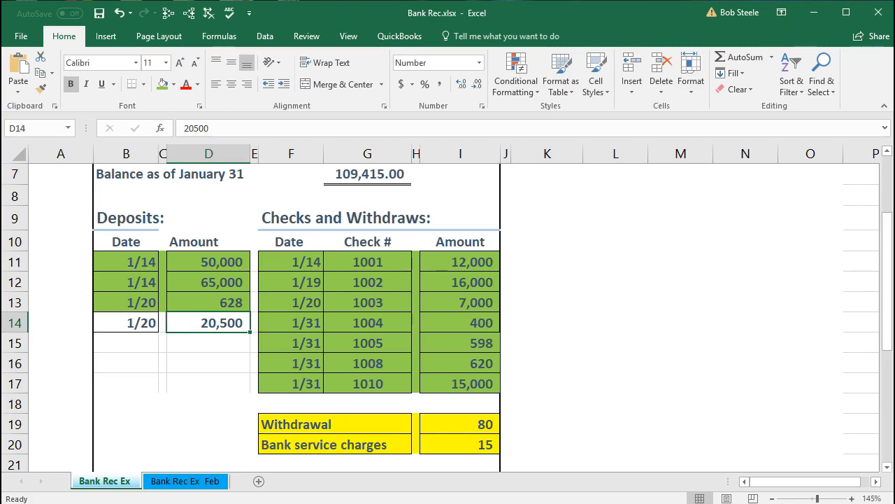
pyautogui.hotkey('alt', 'Tab')
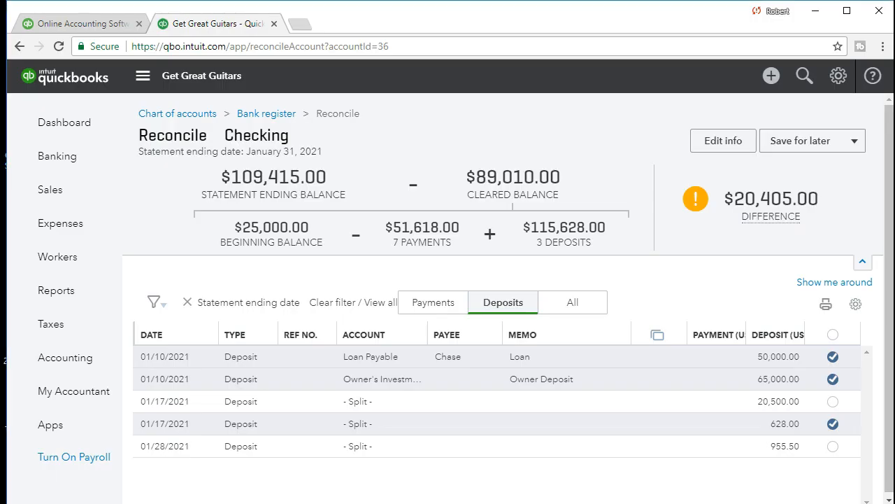
pyautogui.click(829, 402)
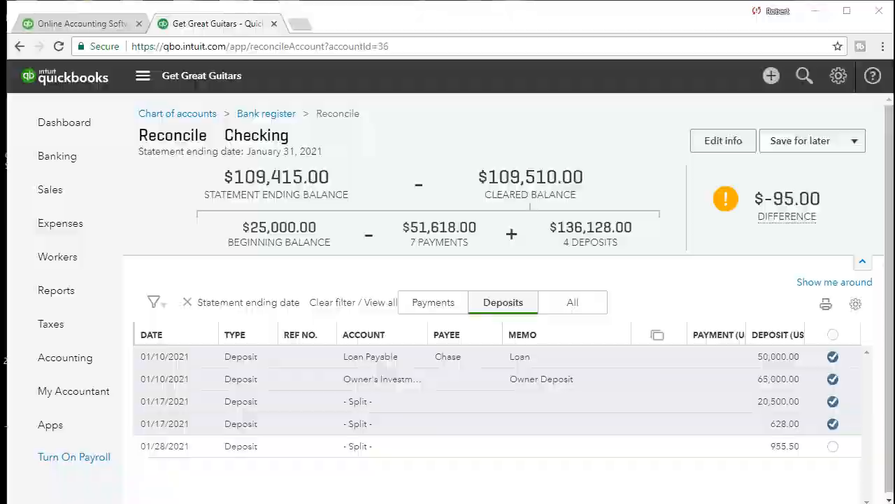
# Step: Switch to Excel and fill the 20,500 deposit row B14:D14 with green to mark it as matched
pyautogui.click(361, 502)
pyautogui.moveTo(137, 321); pyautogui.dragTo(179, 317)
pyautogui.rightClick(179, 317)
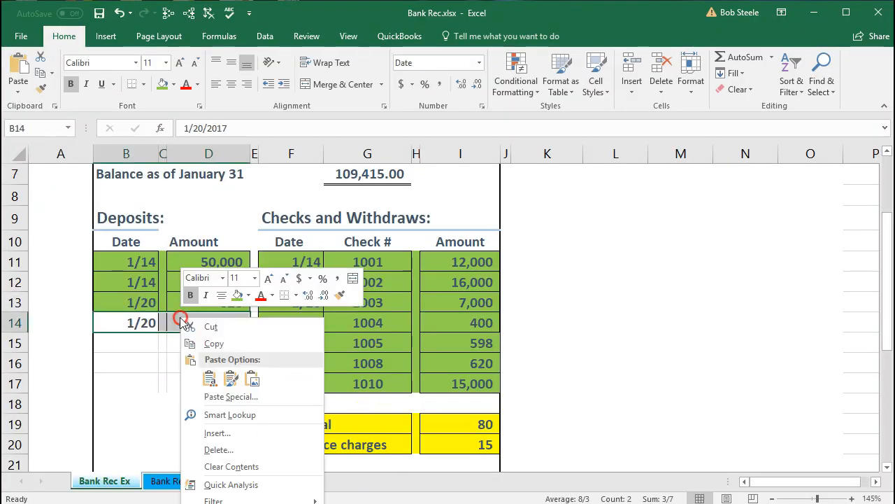
pyautogui.click(237, 295)
pyautogui.click(209, 410)
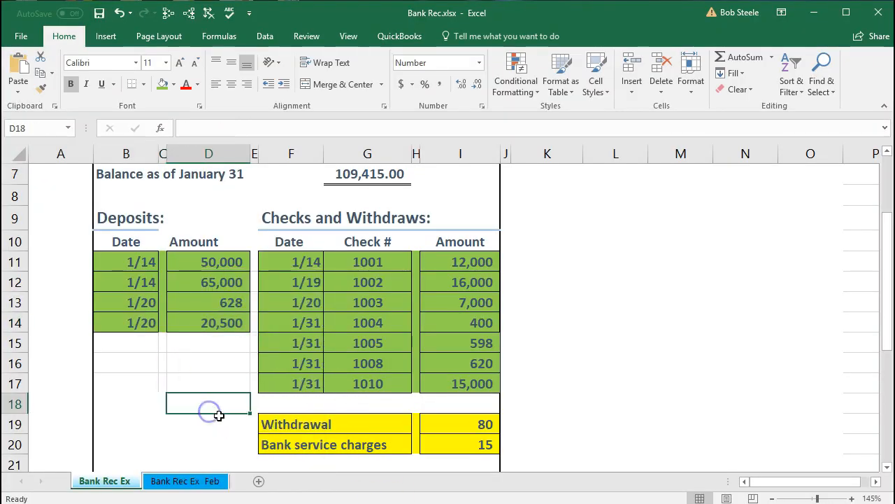
# Step: Total the yellow withdrawal and bank service charge in I19:I20, switch to QuickBooks and compare the sum with the reconciliation difference
pyautogui.moveTo(279, 422); pyautogui.dragTo(456, 444)
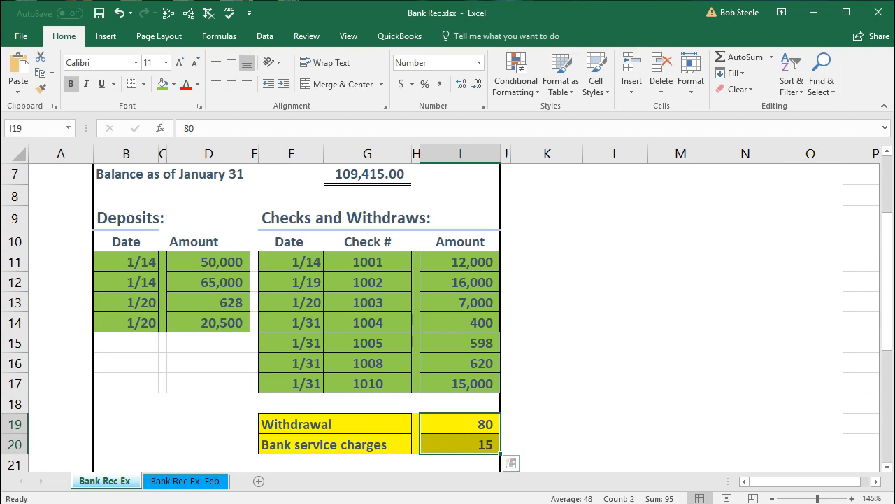
pyautogui.hotkey('alt', 'Tab')
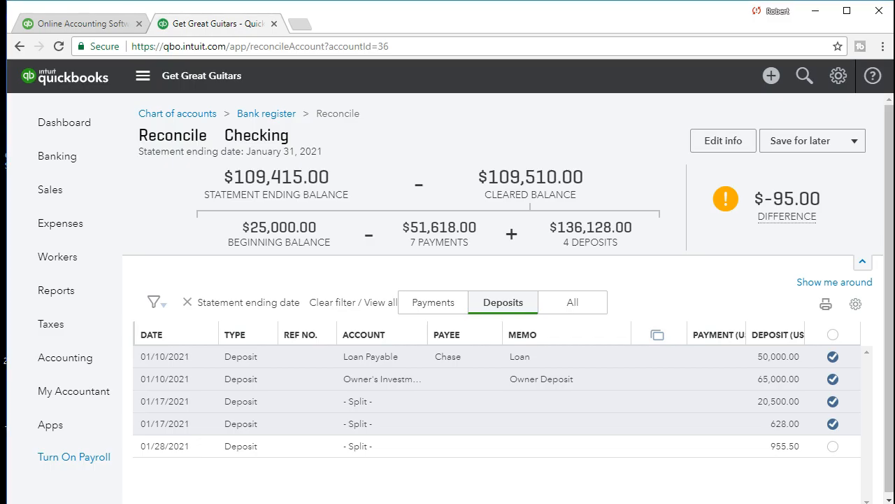
pyautogui.moveTo(810, 216)
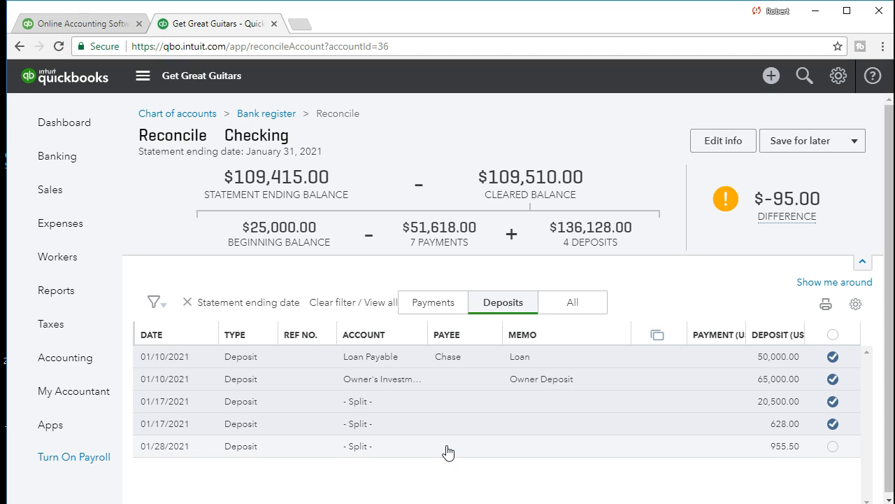
pyautogui.click(153, 468)
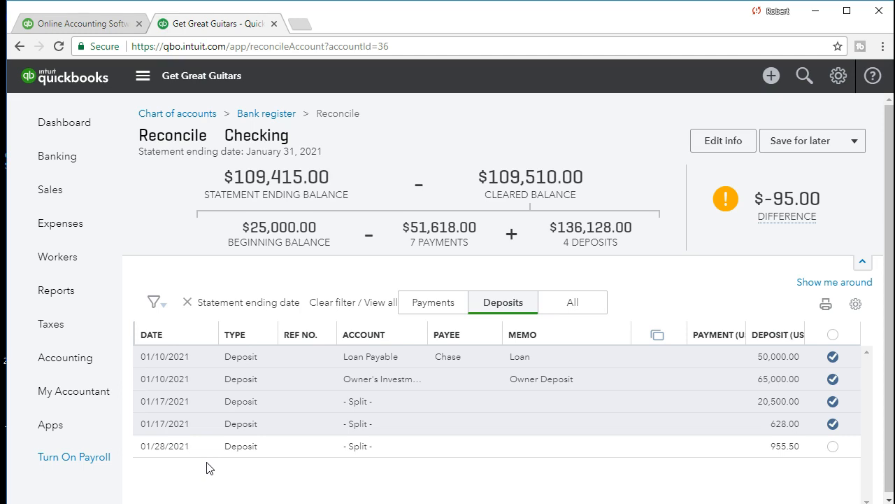
# Step: Show only the payments in the reconciliation and review the checks that are not marked as cleared
pyautogui.click(434, 306)
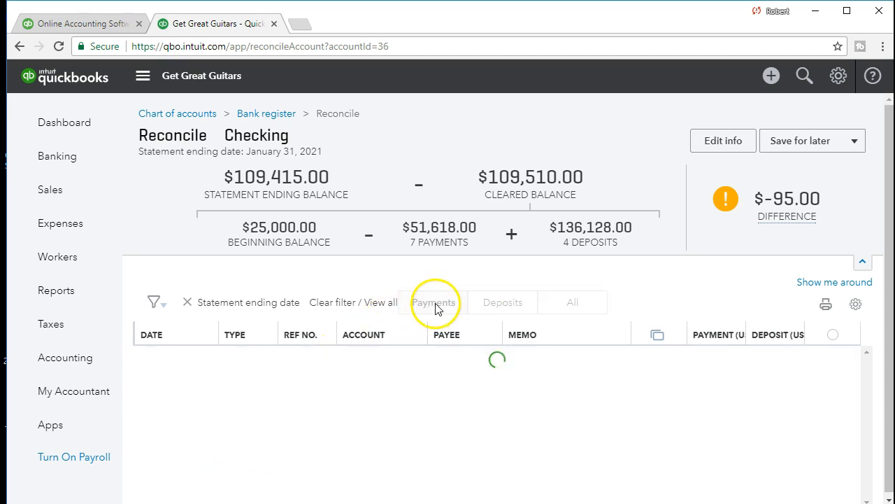
pyautogui.scroll(-1, 528, 337)
pyautogui.scroll(-2, 545, 378)
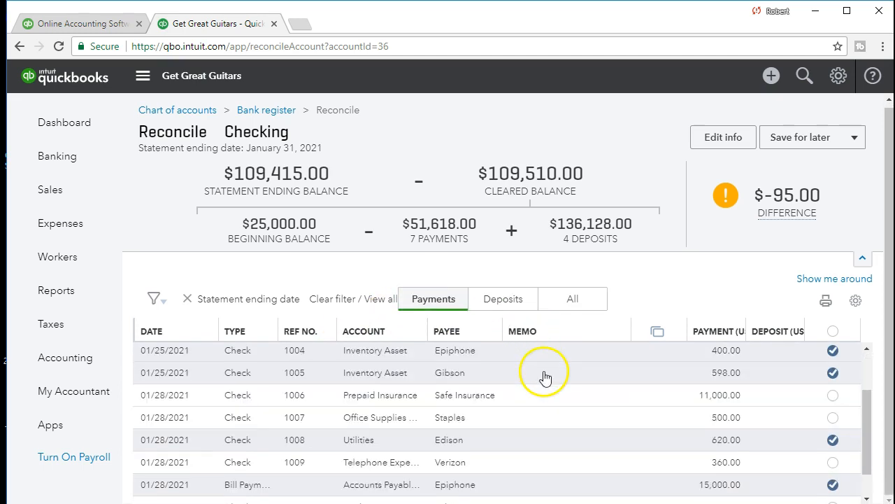
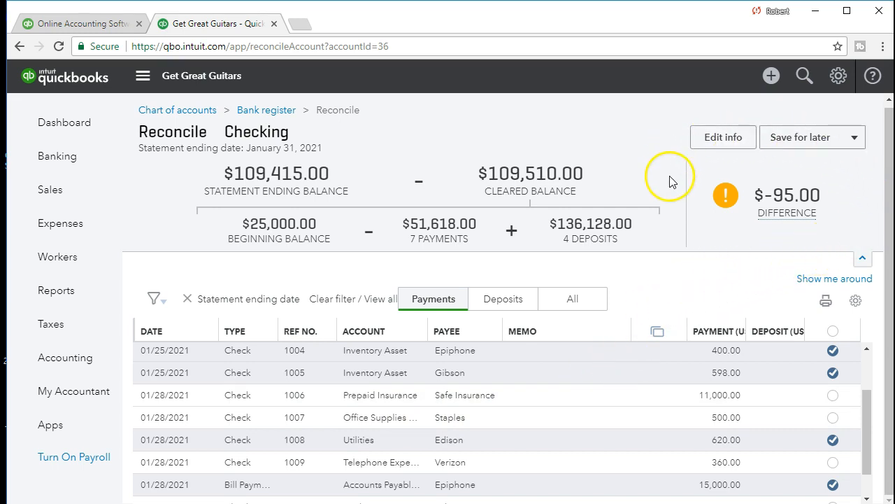
# Step: Recheck the unrecorded withdrawal and bank service charge in rows 19 and 20 of the Excel statement and return to QuickBooks
pyautogui.hotkey('alt', 'Tab')
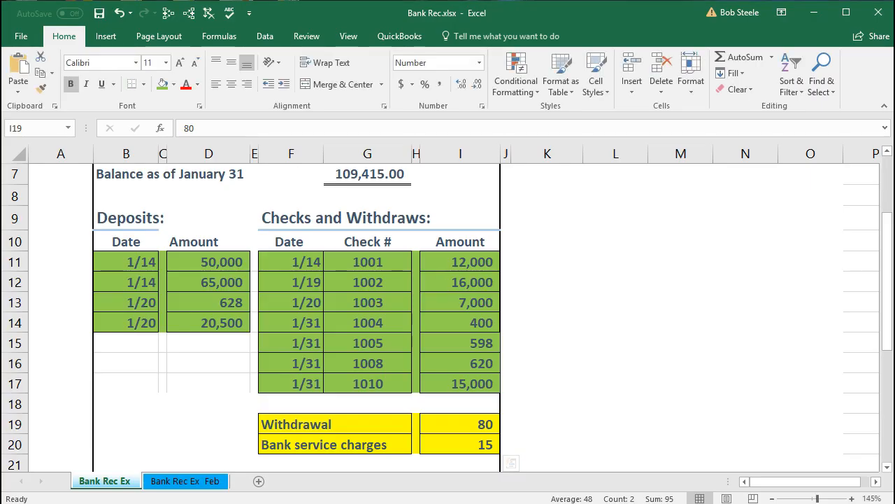
pyautogui.moveTo(451, 428); pyautogui.dragTo(453, 443)
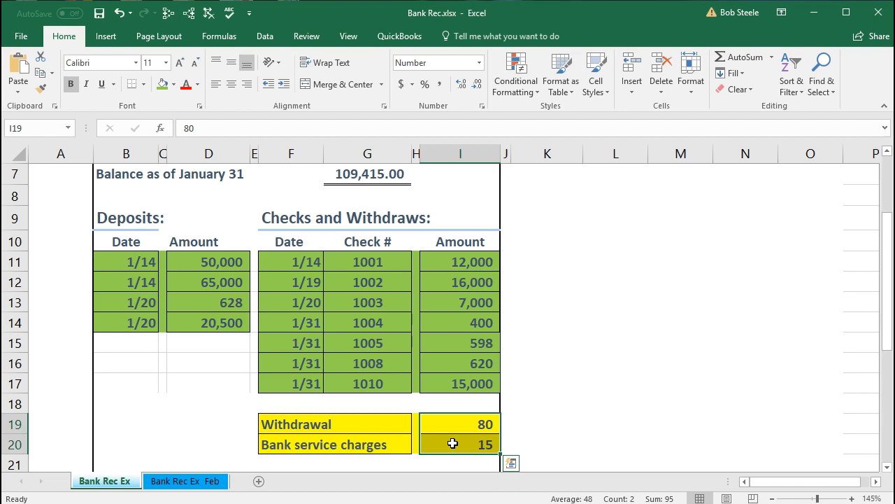
pyautogui.click(365, 431)
pyautogui.moveTo(364, 430); pyautogui.dragTo(436, 428)
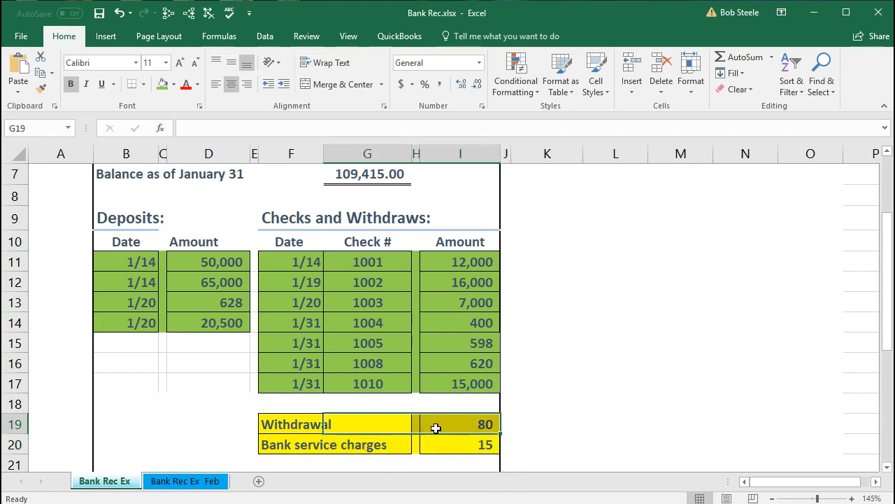
pyautogui.hotkey('alt', 'Tab')
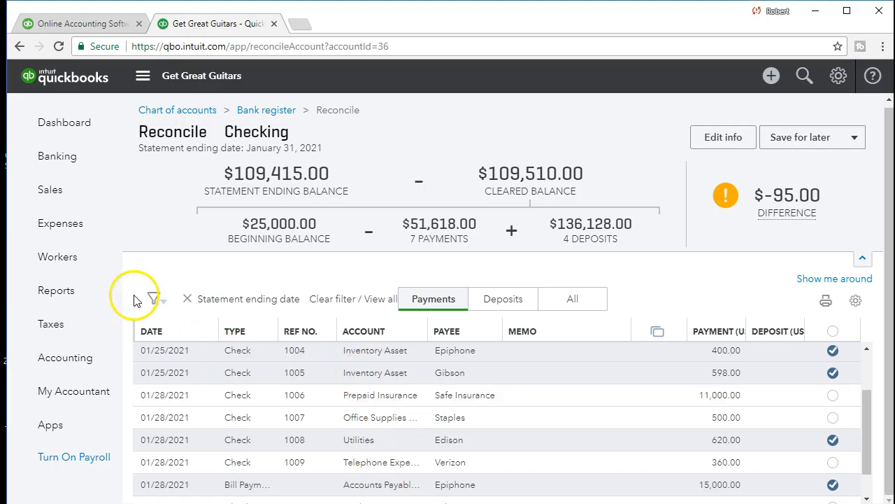
# Step: Leave the reconciliation and open the Checking account's register from the Chart of Accounts
pyautogui.click(80, 360)
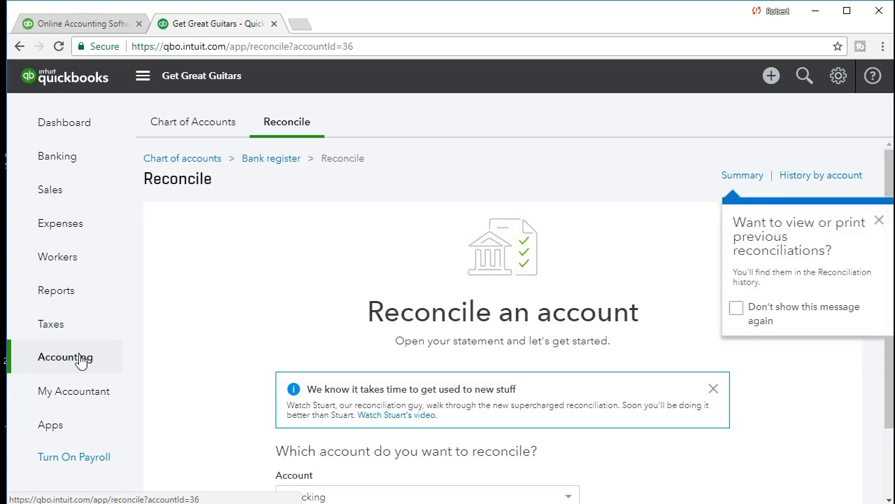
pyautogui.scroll(-1, 156, 357)
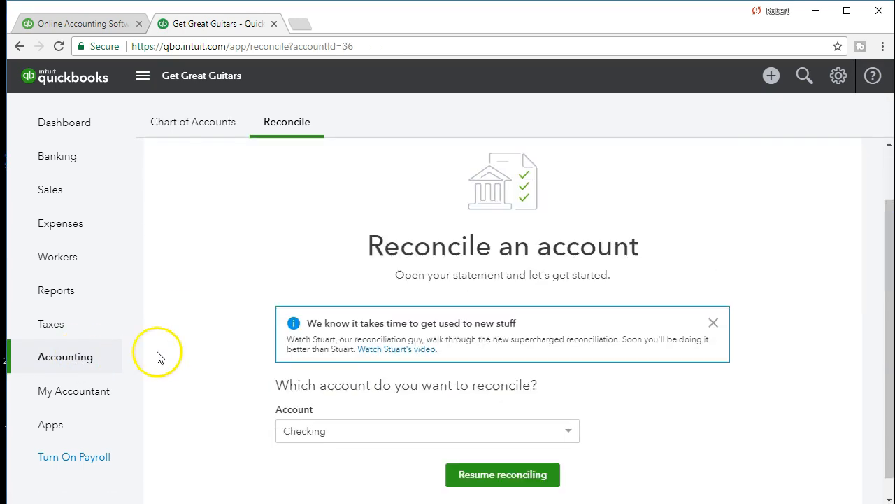
pyautogui.click(209, 126)
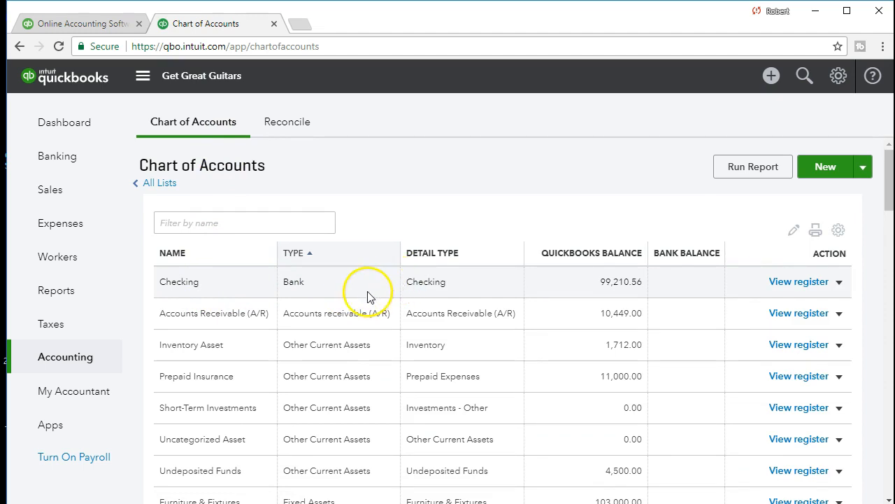
pyautogui.click(773, 282)
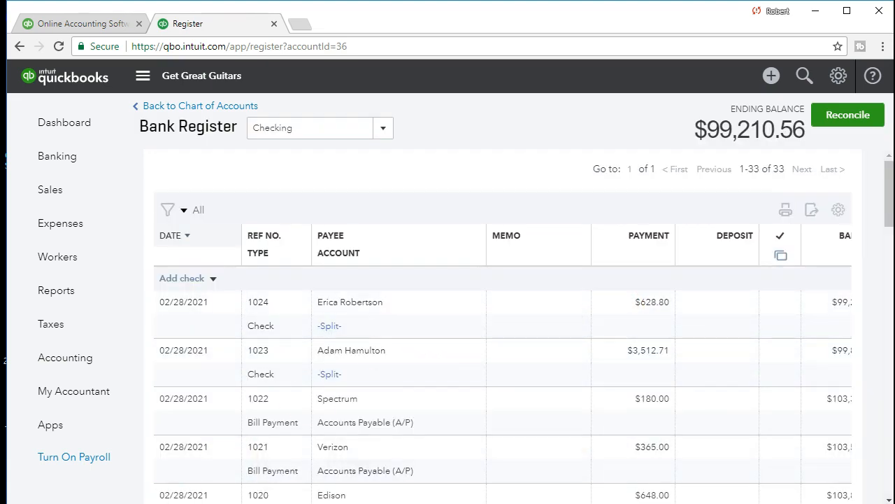
# Step: Start a new expense entry in the Checking register and date it 01/31/2021
pyautogui.click(214, 279)
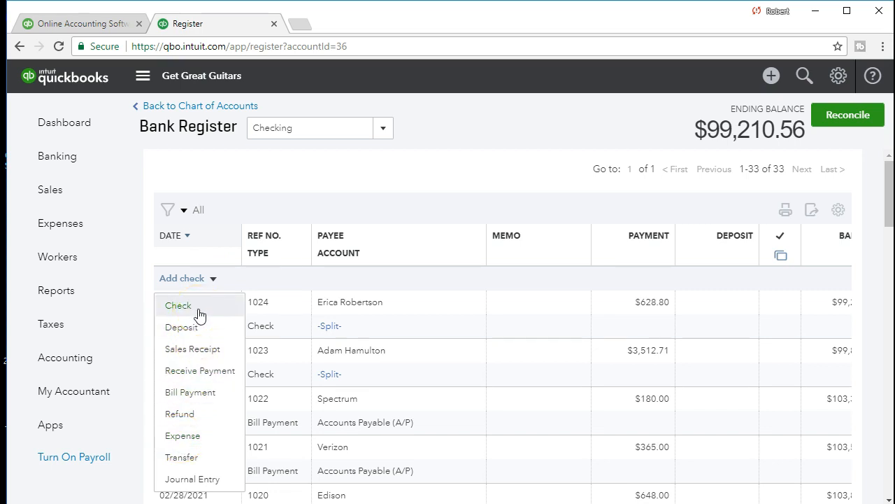
pyautogui.click(214, 446)
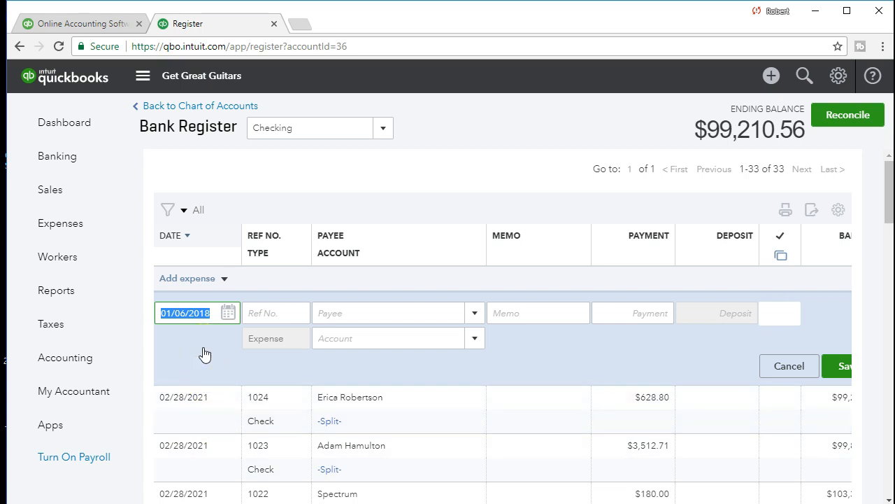
pyautogui.write('0101')
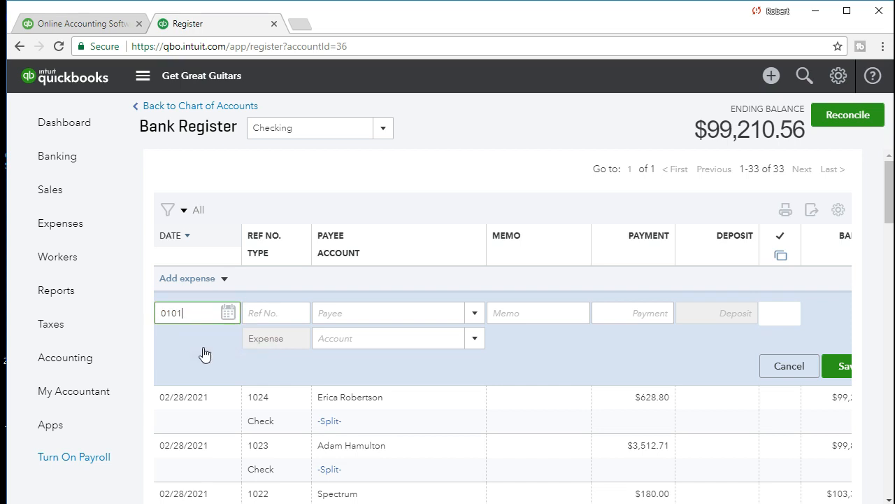
pyautogui.press('BackSpace')
pyautogui.press('BackSpace')
pyautogui.write('31/2021')
pyautogui.press('Tab')
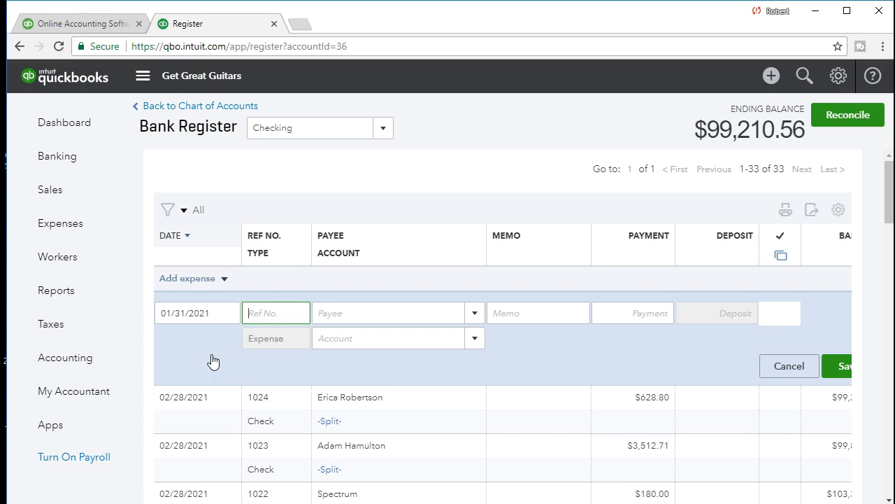
# Step: Check the withdrawal in the Excel statement and enter 80 as the new expense's payment, leaving reference number, payee and memo blank
pyautogui.press('Tab')
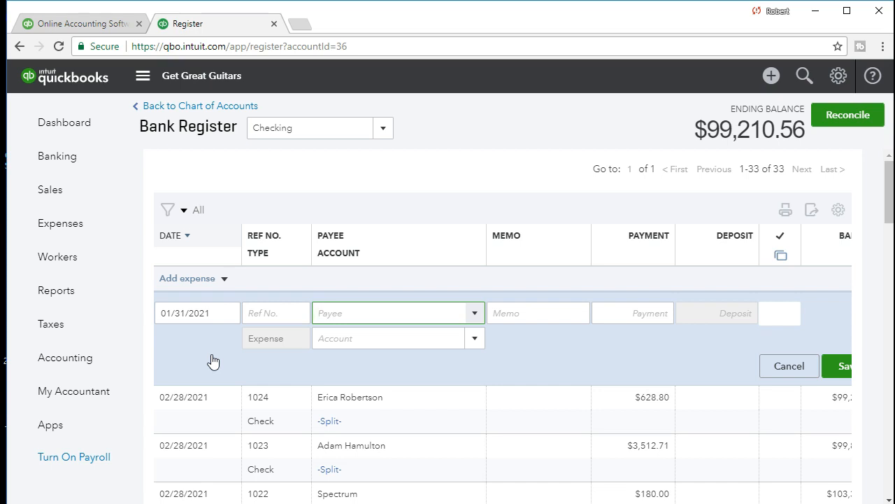
pyautogui.press('Tab')
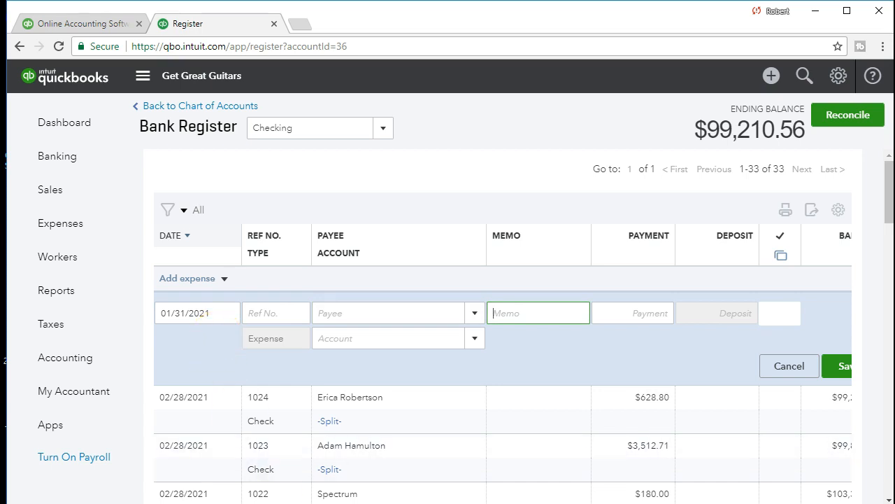
pyautogui.hotkey('alt', 'Tab')
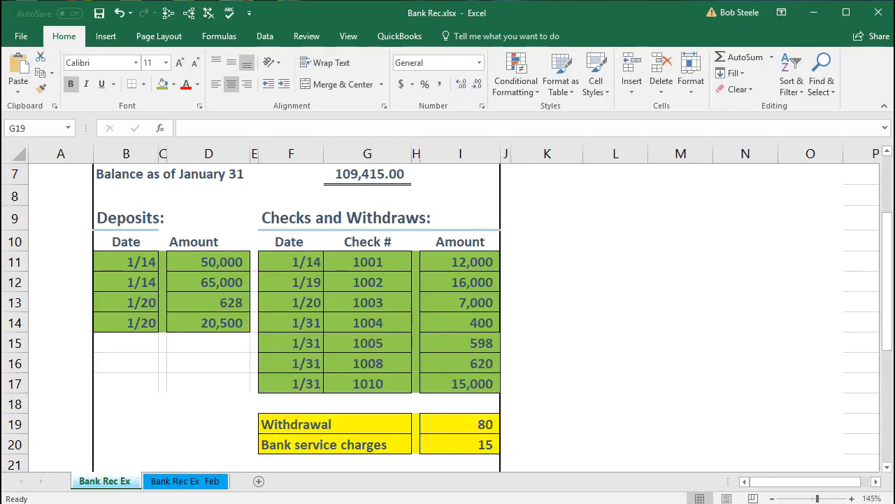
pyautogui.hotkey('alt', 'Tab')
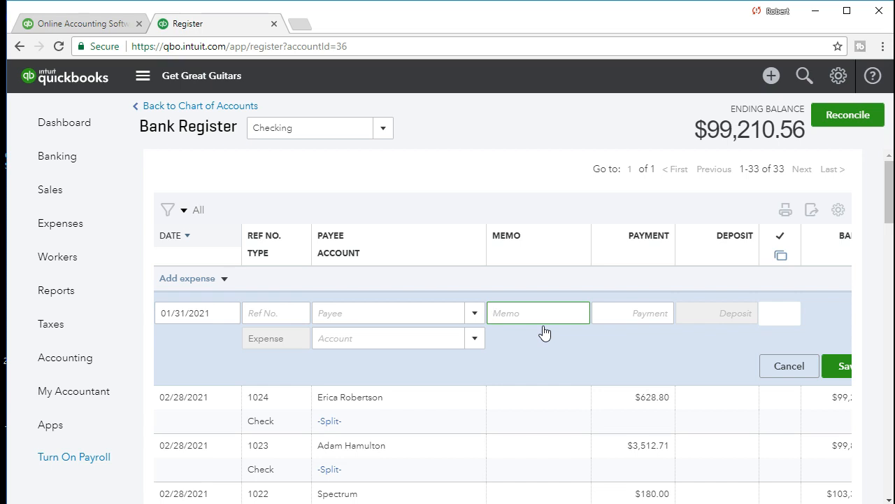
pyautogui.press('Tab')
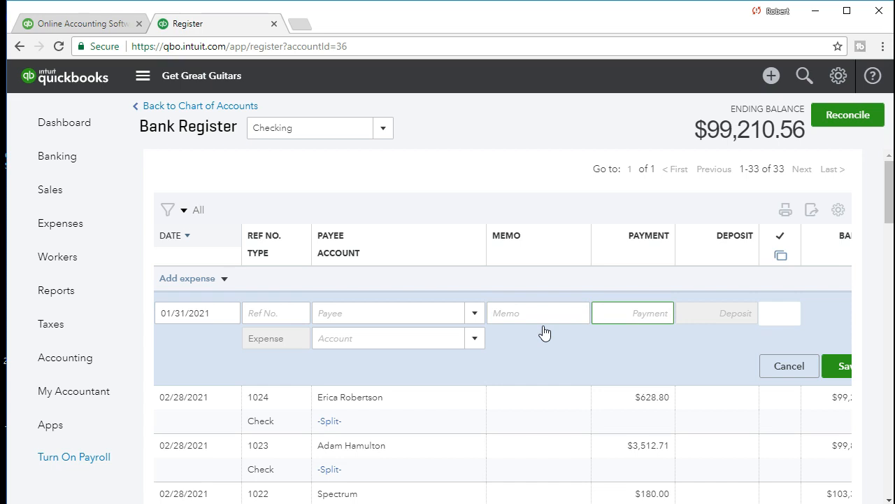
pyautogui.write('80')
pyautogui.press('Tab')
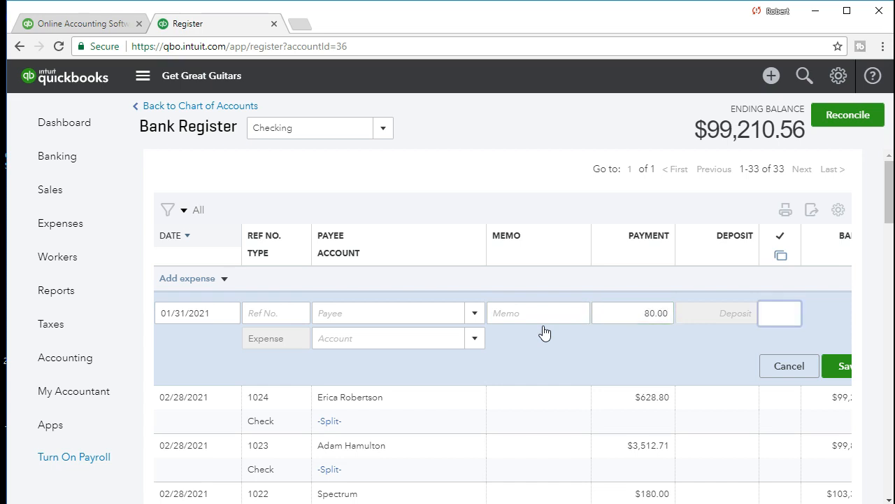
# Step: Recheck the withdrawal in row 19 of the Excel statement, assign the expense to Other Miscellaneous Expense in QuickBooks and save it
pyautogui.press('Tab')
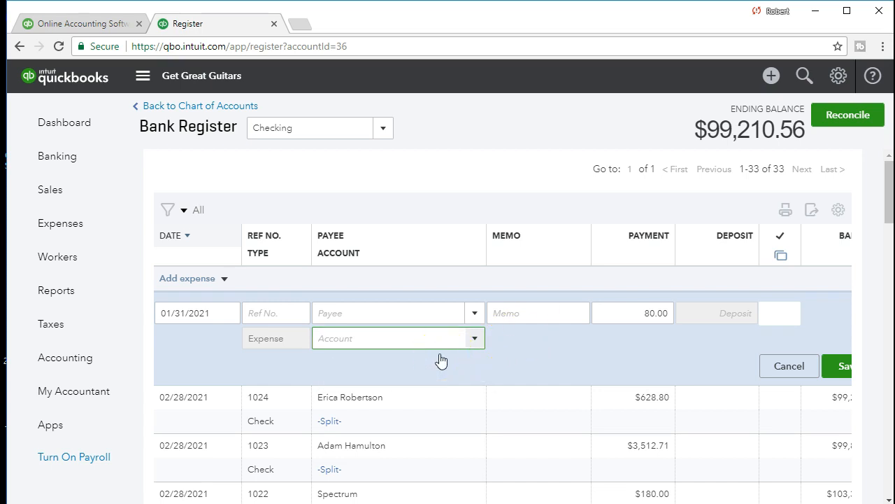
pyautogui.click(459, 502)
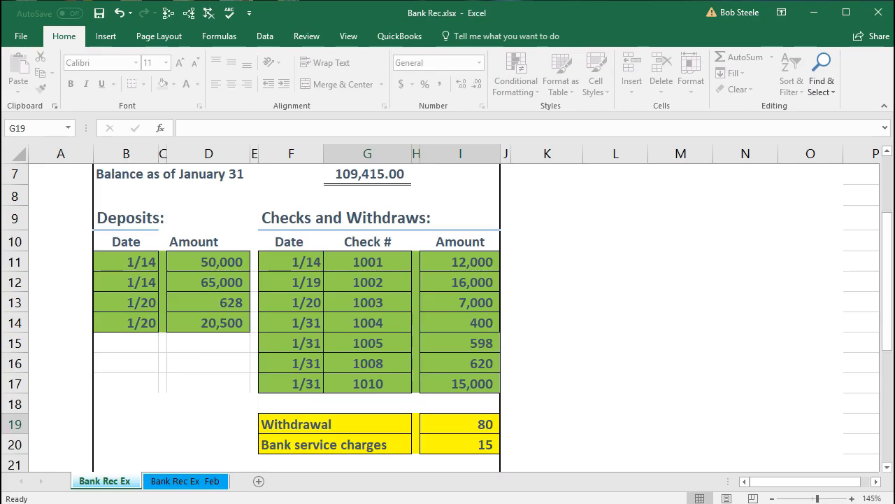
pyautogui.click(466, 424)
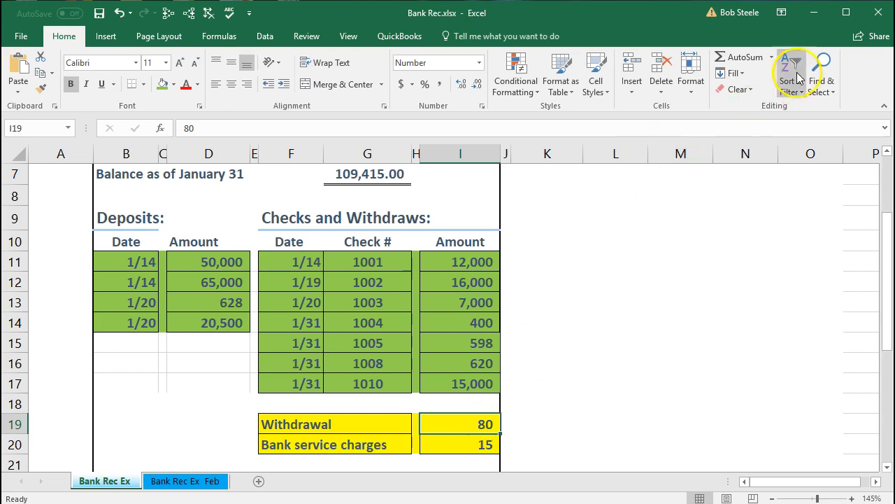
pyautogui.click(815, 12)
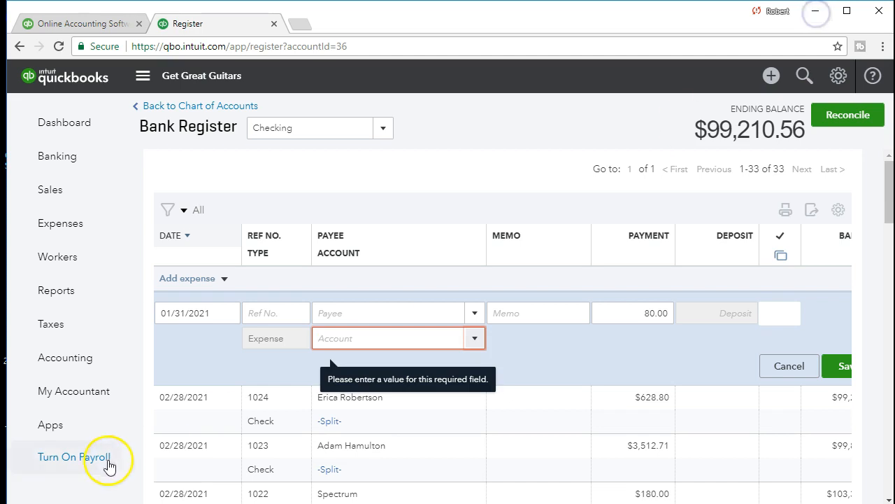
pyautogui.click(473, 339)
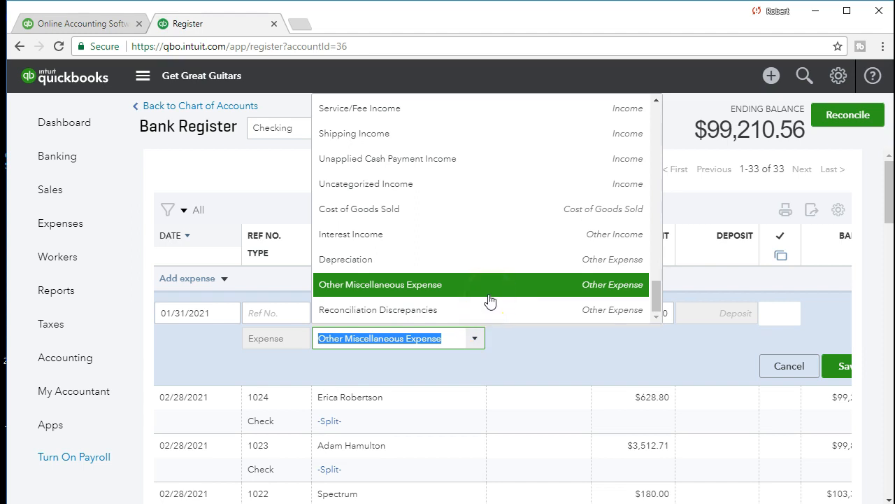
pyautogui.click(504, 352)
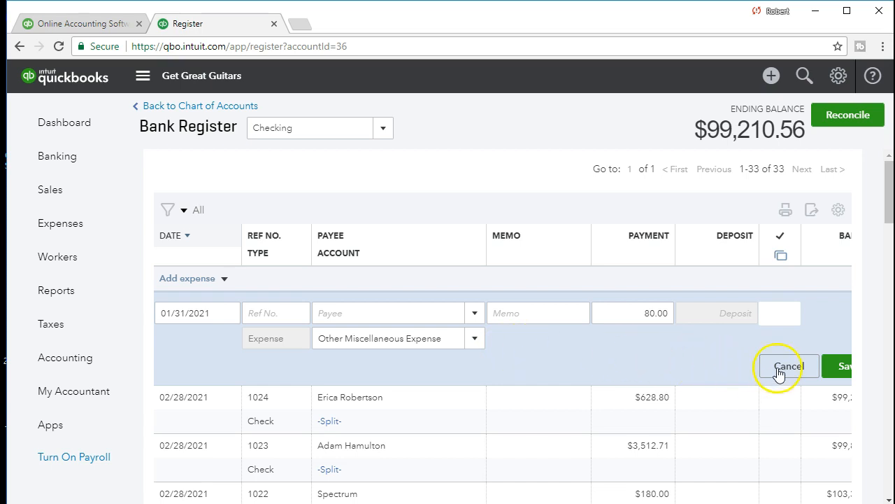
pyautogui.click(835, 377)
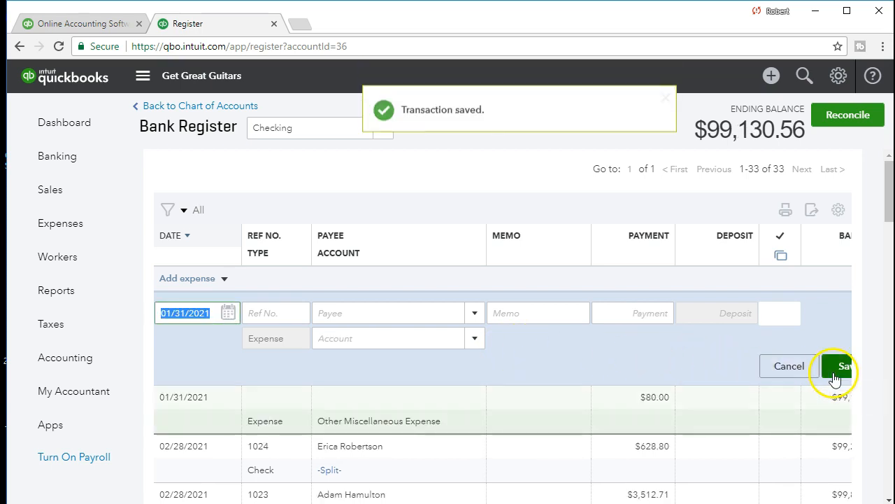
# Step: Check the bank service charges in row 20 of the Excel statement and enter a 15 payment dated 01/31/2021 in the register
pyautogui.click(531, 503)
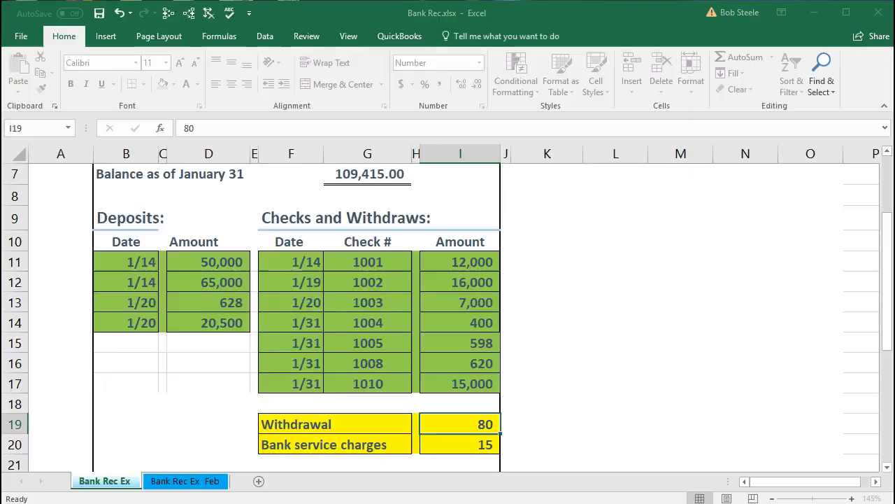
pyautogui.moveTo(398, 449); pyautogui.dragTo(436, 442)
pyautogui.hotkey('alt', 'Tab')
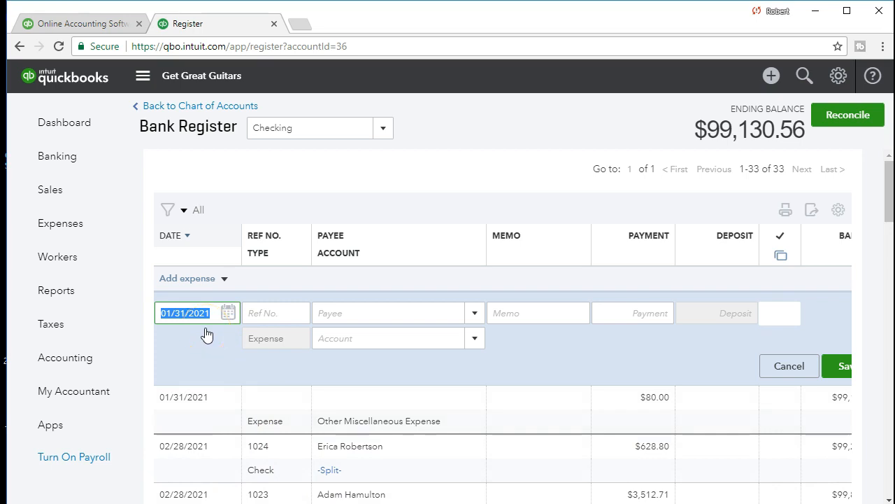
pyautogui.press('Tab')
pyautogui.press('Tab')
pyautogui.press('Tab')
pyautogui.press('Tab')
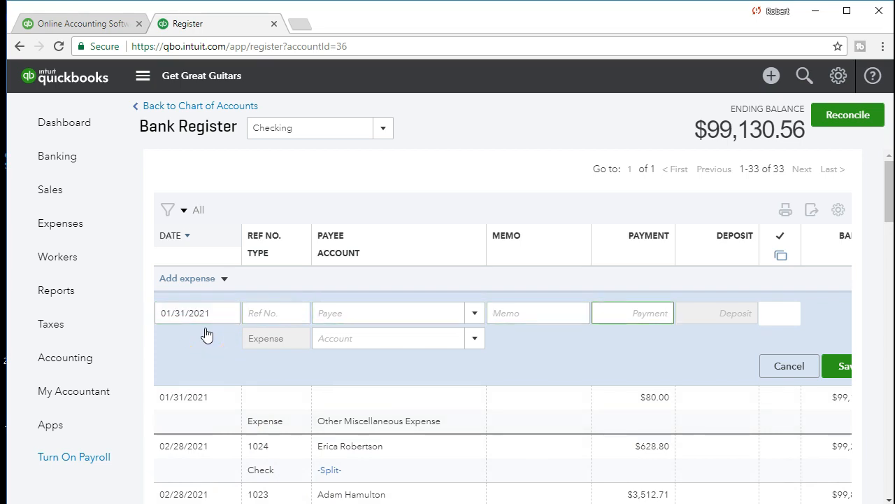
pyautogui.write('15')
pyautogui.press('Tab')
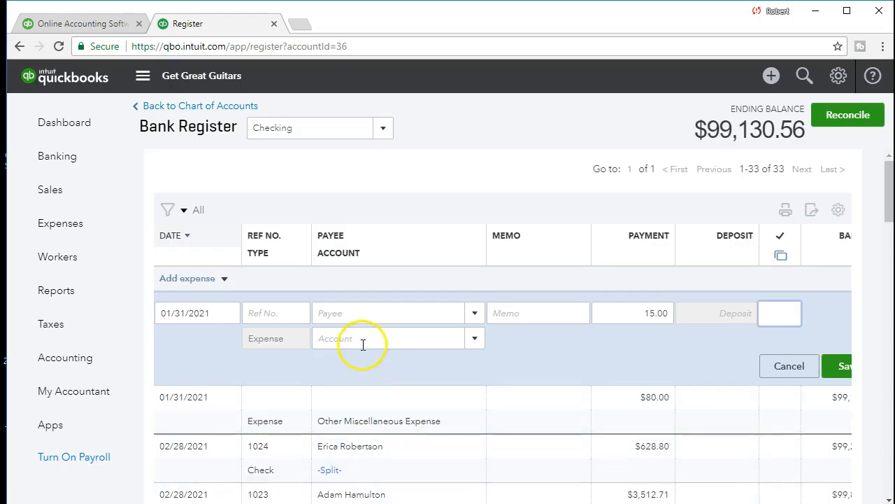
# Step: Assign the 15.00 expense to the Bank Charges & Fees account and save it
pyautogui.click(361, 338)
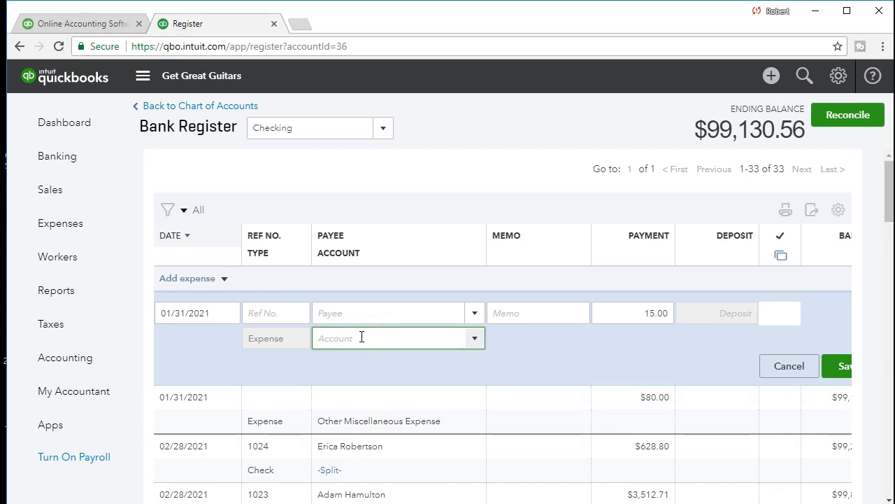
pyautogui.click(474, 339)
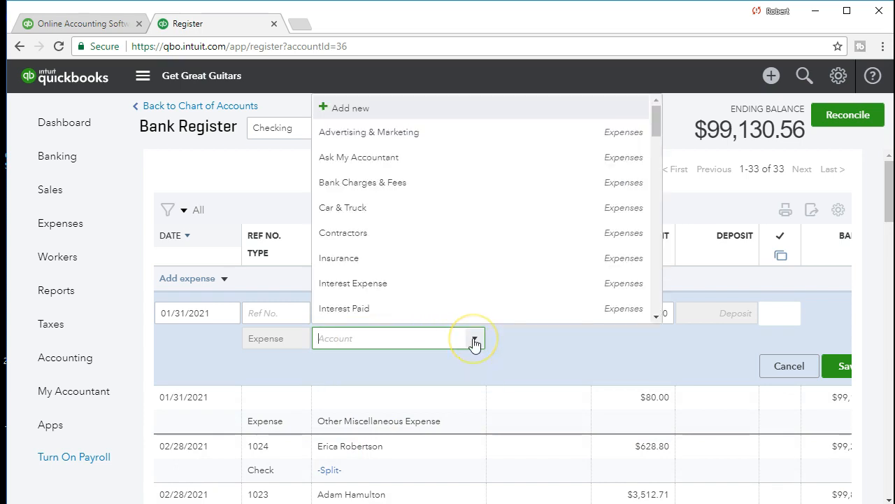
pyautogui.write('Bank Charges & Fees')
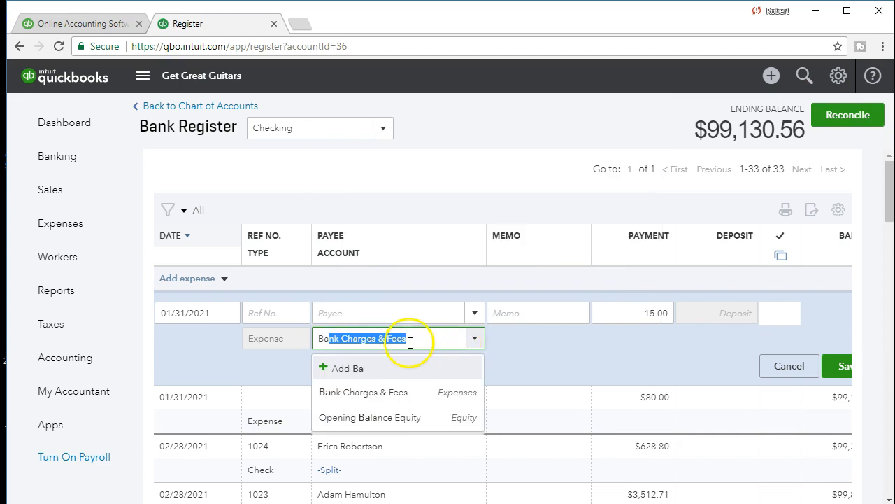
pyautogui.click(399, 391)
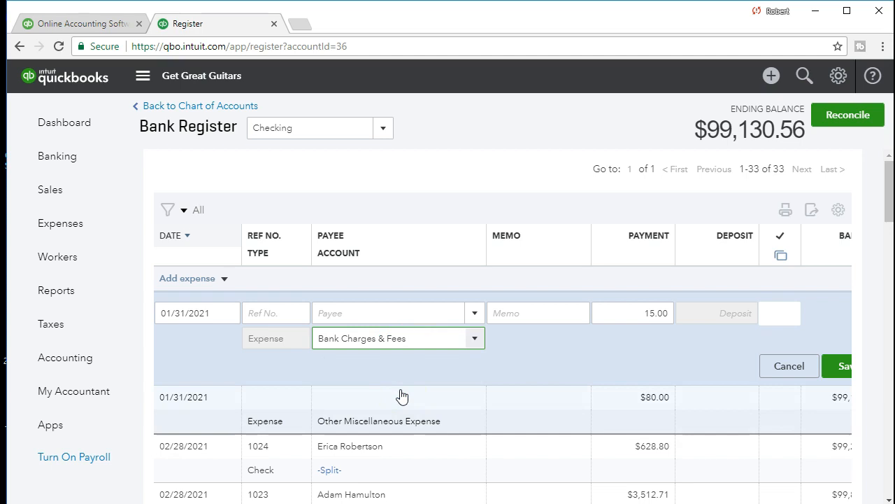
pyautogui.press('Tab')
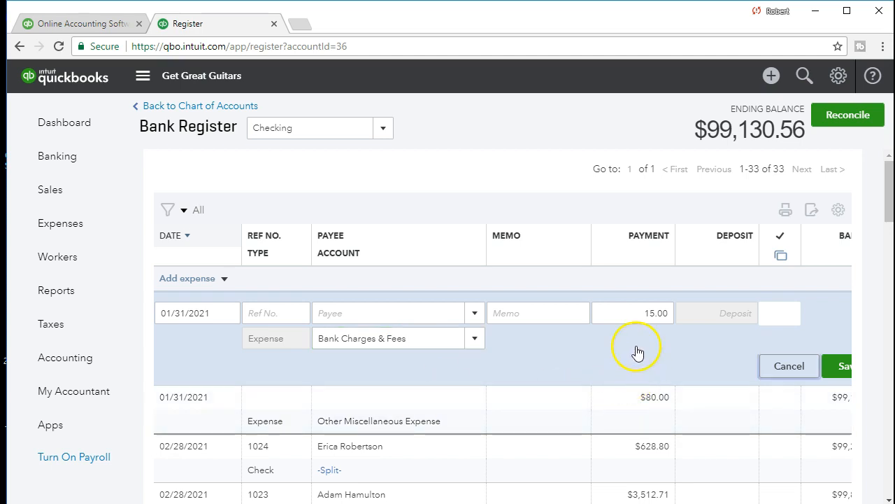
pyautogui.click(835, 368)
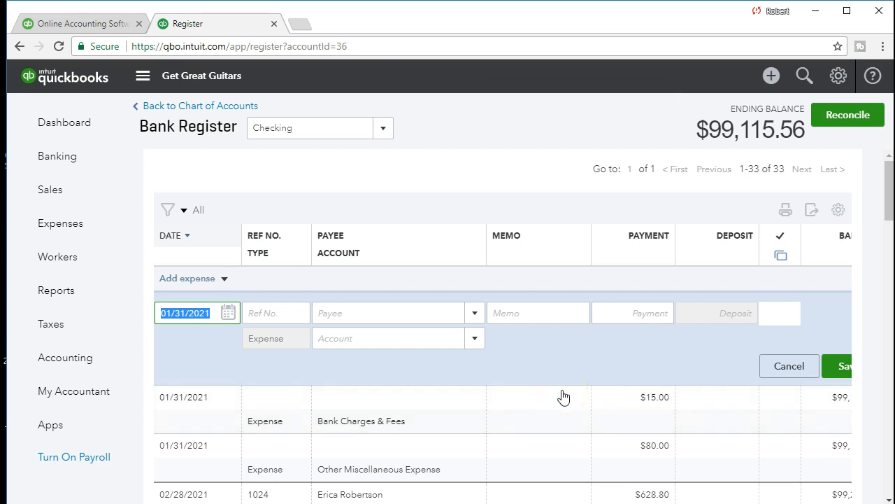
# Step: Return to the Reconcile page from Accounting and resume reconciling the Checking account
pyautogui.click(85, 360)
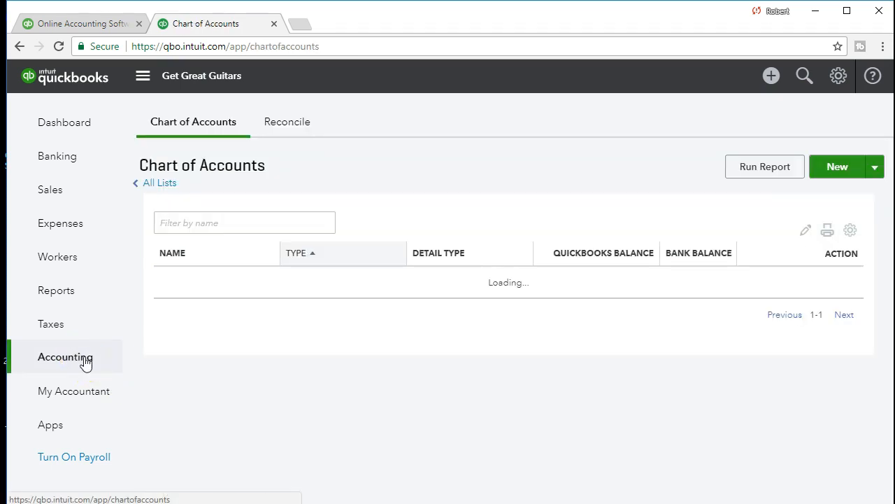
pyautogui.click(266, 133)
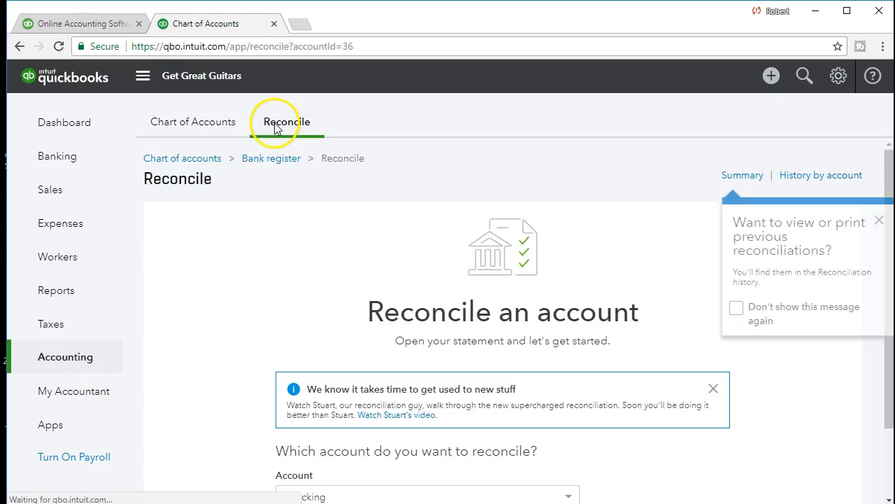
pyautogui.scroll(-2, 242, 337)
pyautogui.click(242, 336)
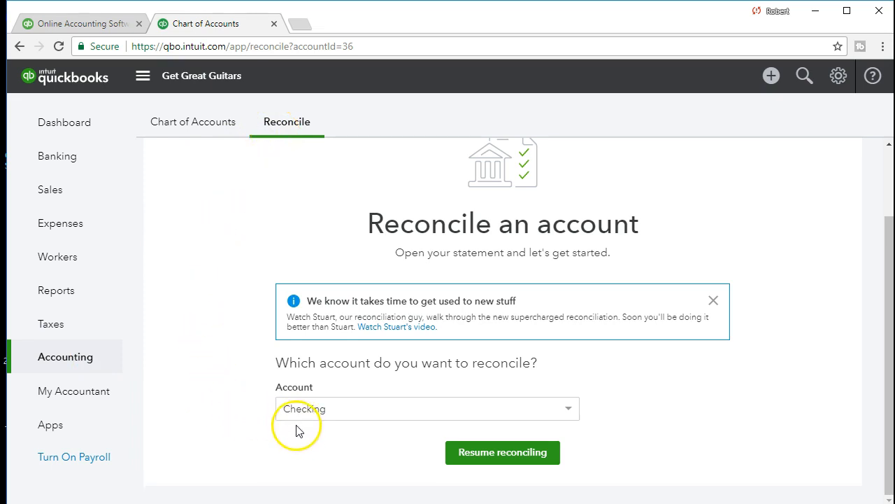
pyautogui.click(524, 459)
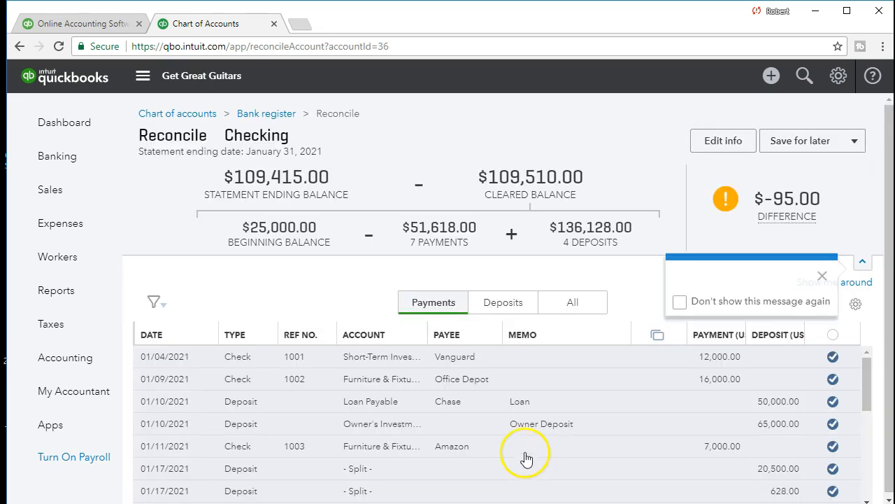
# Step: Show only the payments in the reconciliation and dismiss the help tips covering the transaction list
pyautogui.scroll(-1, 526, 448)
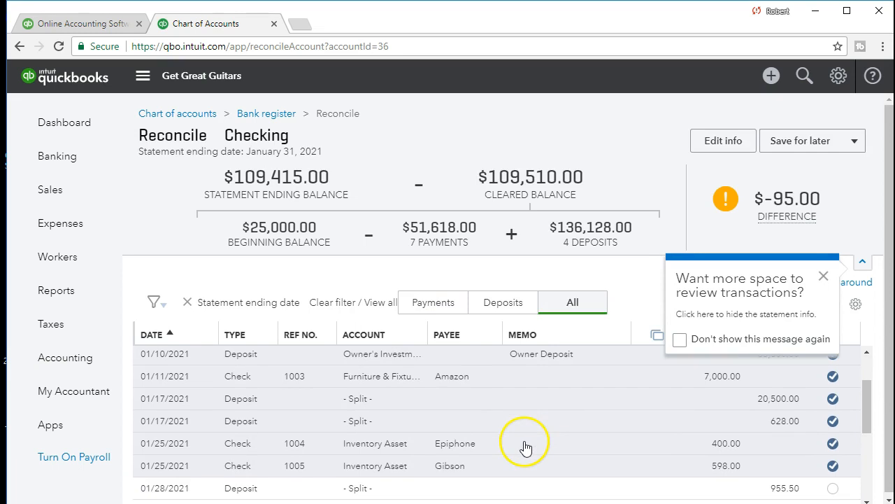
pyautogui.scroll(1, 525, 448)
pyautogui.click(430, 307)
pyautogui.click(823, 279)
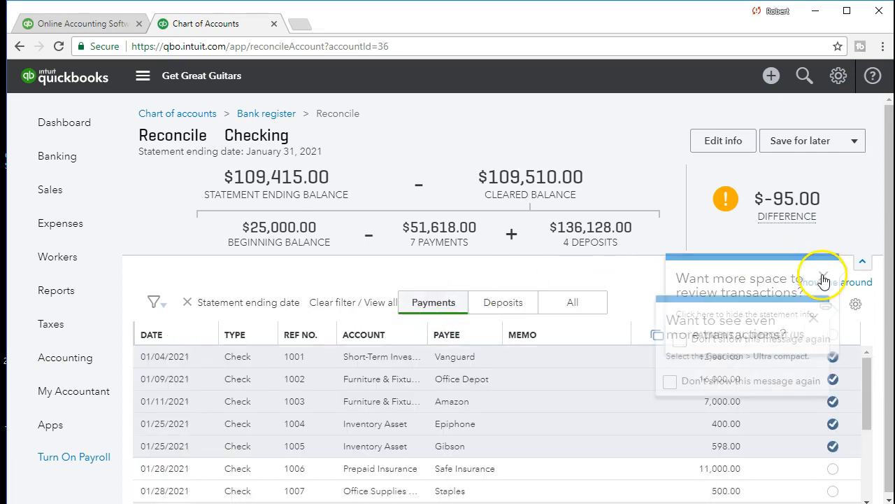
pyautogui.click(816, 321)
# Step: Mark the 01/31/2021 Bank Charges & Fees expense of 15.00 and Other Miscellaneous Expense of 80.00 as cleared
pyautogui.scroll(-1, 653, 380)
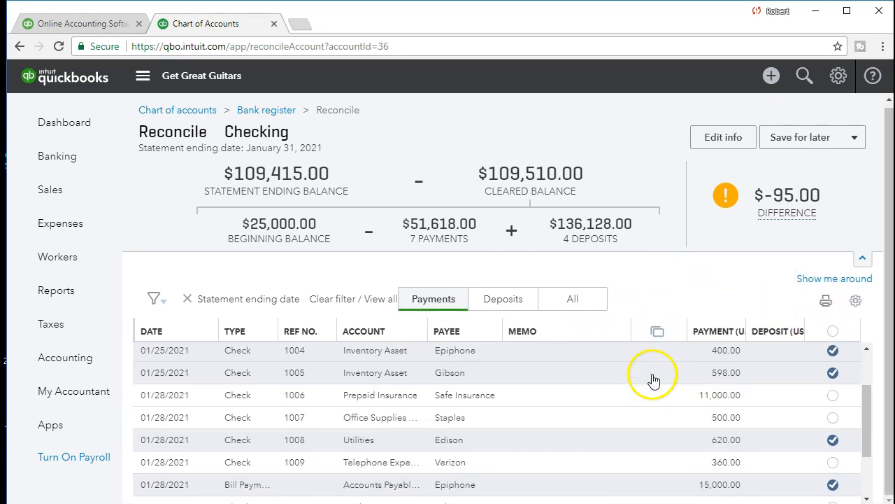
pyautogui.scroll(-2, 654, 379)
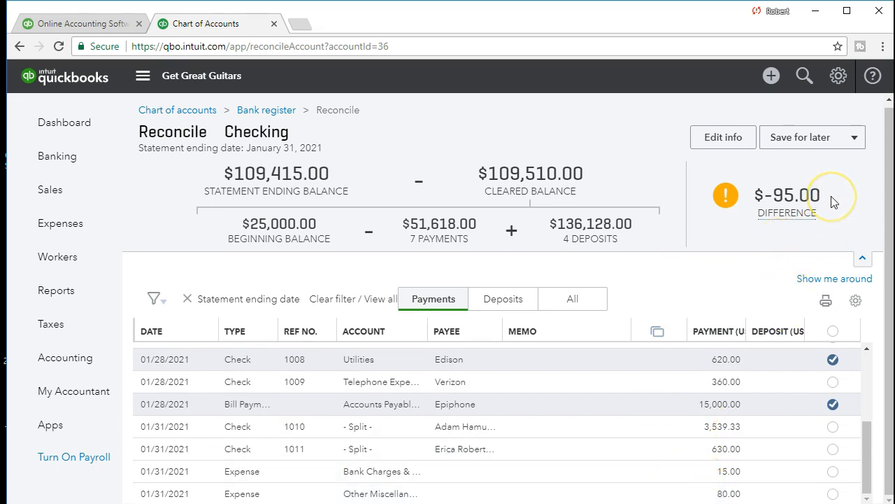
pyautogui.click(833, 471)
pyautogui.click(833, 493)
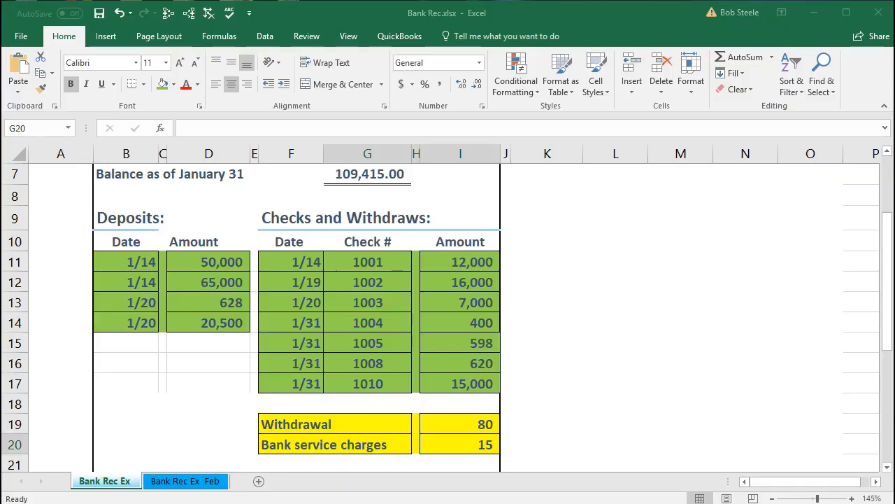
# Step: Switch to the Excel statement and review its cleared checks and the January balance summary
pyautogui.click(436, 339)
pyautogui.scroll(3, 432, 308)
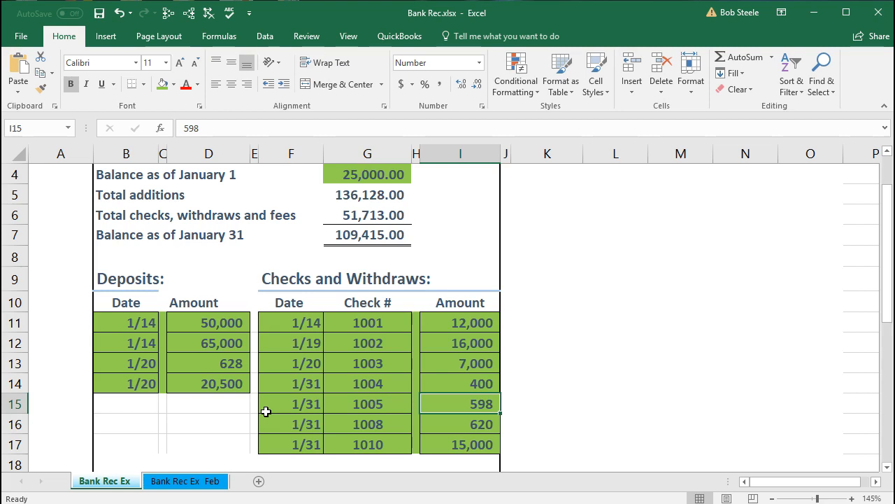
pyautogui.click(346, 366)
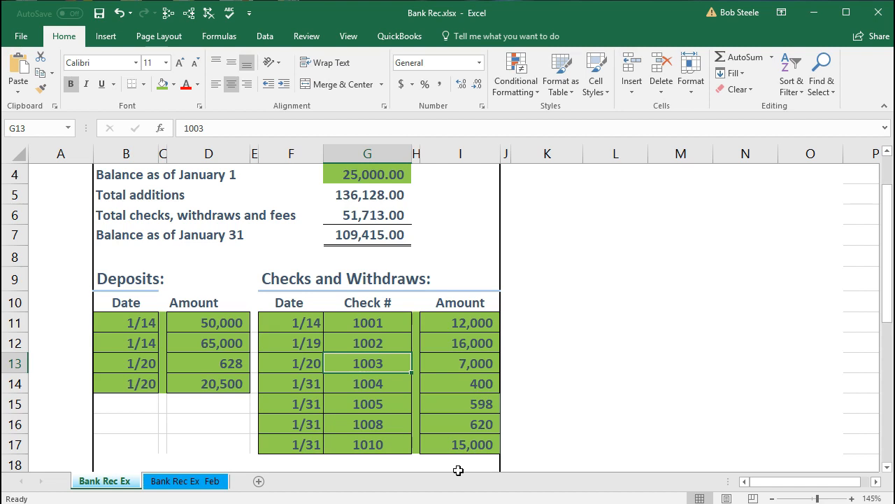
pyautogui.click(456, 418)
pyautogui.scroll(1, 447, 391)
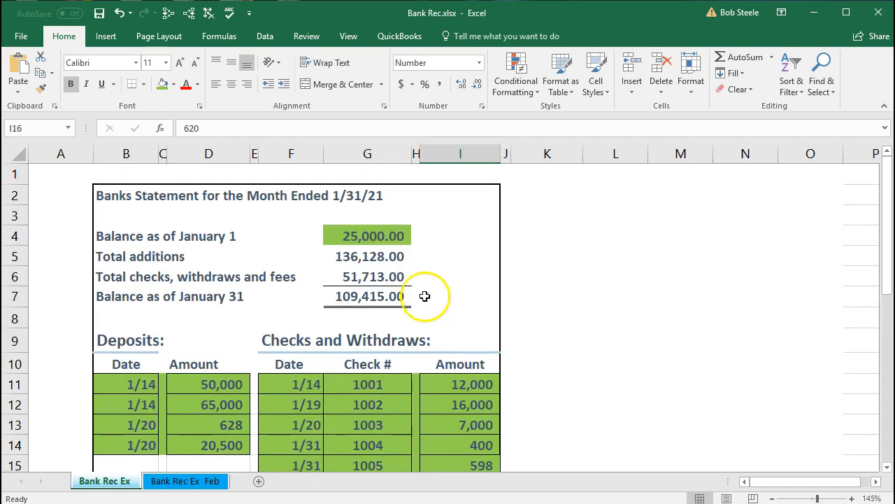
# Step: Review the January 1 balance and the check list on the Excel bank statement
pyautogui.click(392, 237)
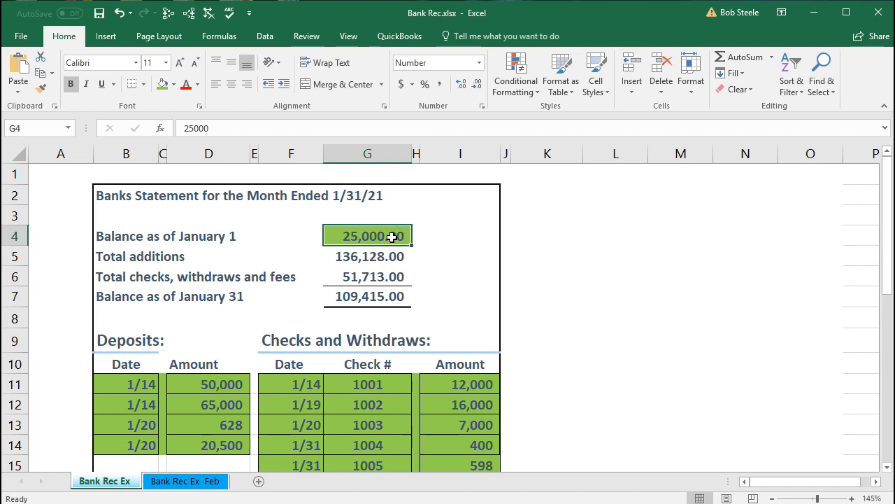
pyautogui.scroll(-1, 392, 237)
pyautogui.click(378, 321)
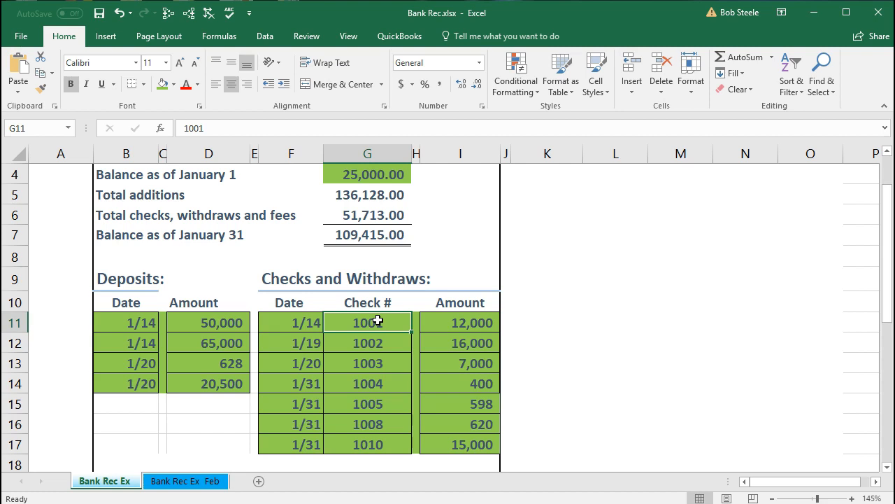
# Step: Switch back to QuickBooks Online, finish the Checking reconciliation and open its reconciliation report
pyautogui.click(814, 12)
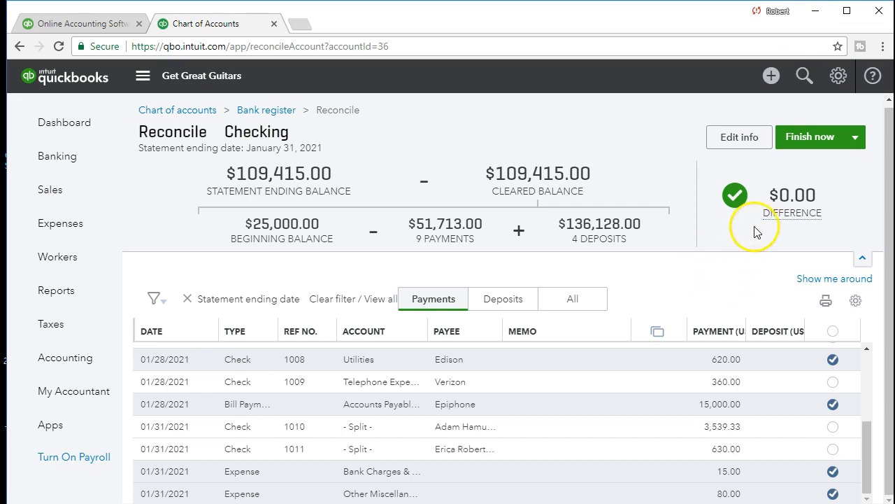
pyautogui.moveTo(786, 169)
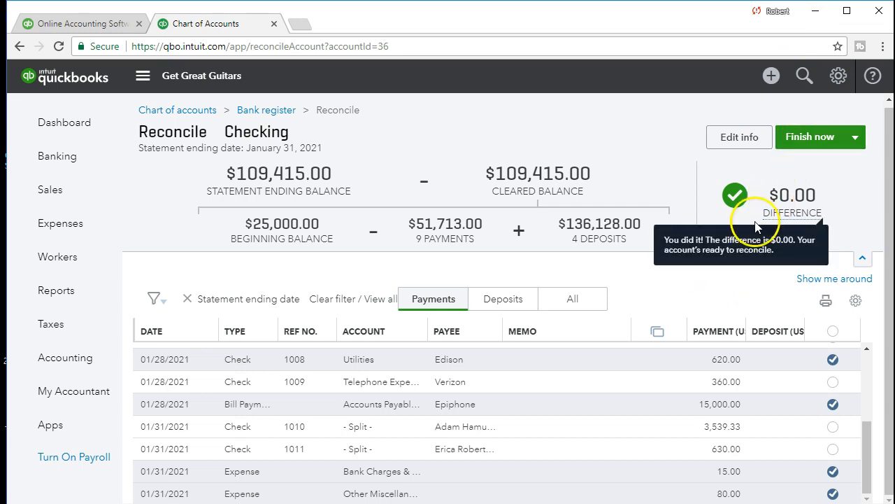
pyautogui.click(795, 139)
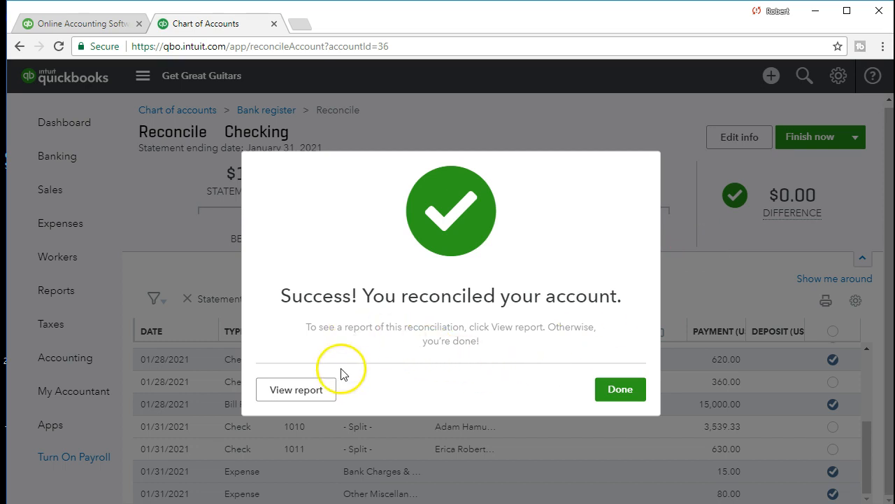
pyautogui.click(325, 398)
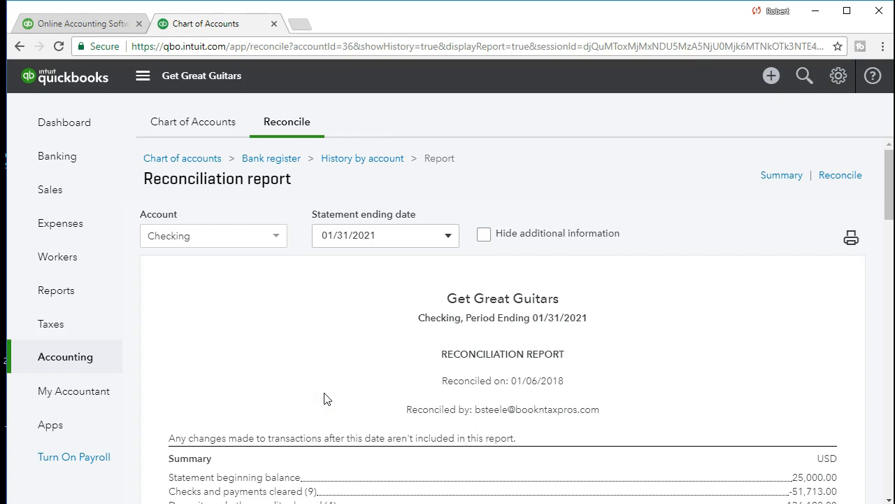
# Step: Compare the reconciliation report's summary with the January 31 balance on the Excel bank statement
pyautogui.scroll(-2, 324, 398)
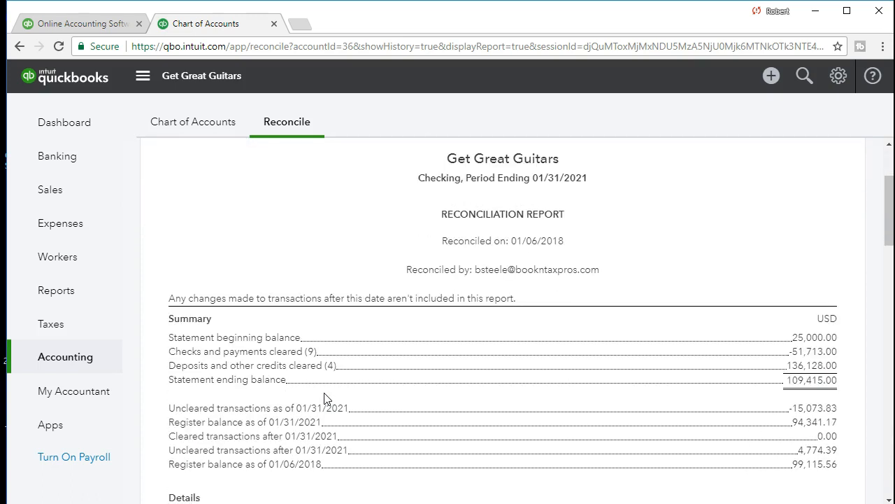
pyautogui.scroll(-1, 324, 398)
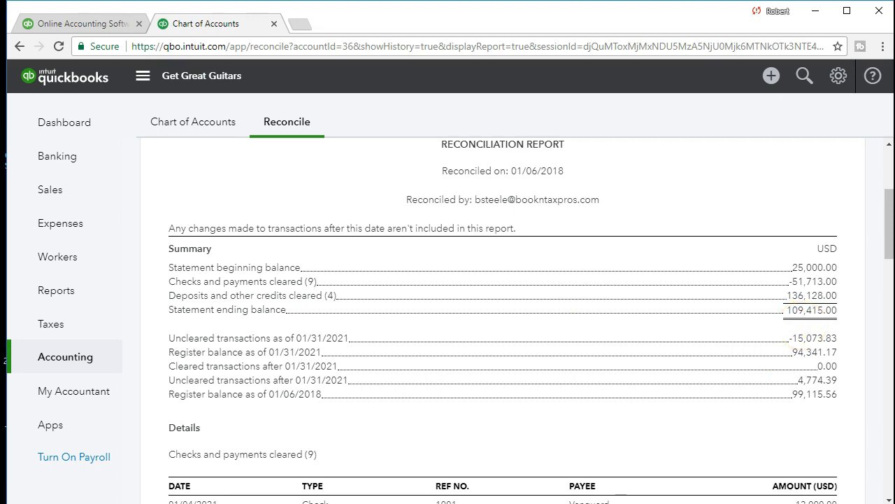
pyautogui.hotkey('alt', 'Tab')
pyautogui.scroll(3, 403, 385)
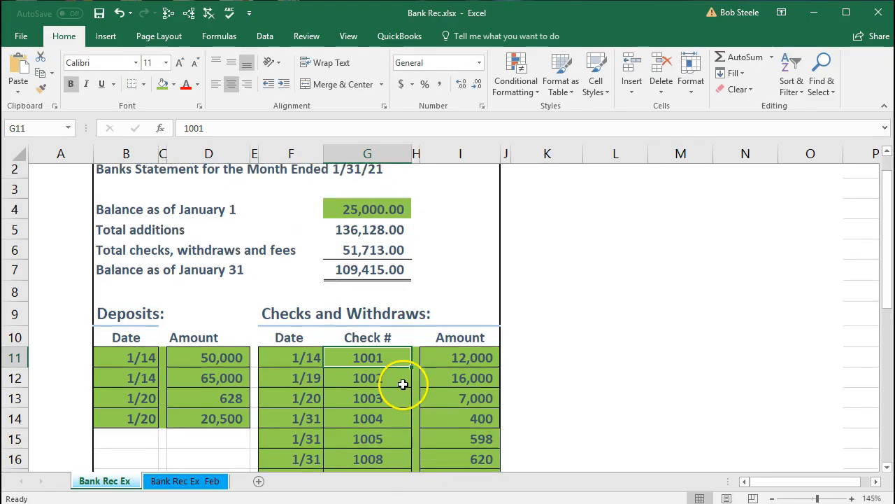
pyautogui.click(368, 297)
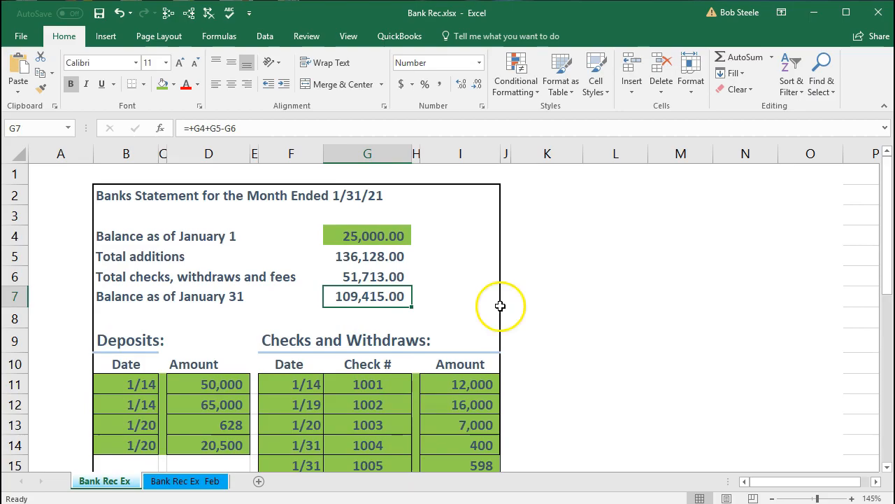
# Step: Return to the QuickBooks Online report and examine its balance summary, cleared transactions, and uncleared payments and deposits as of 01/31/2021
pyautogui.click(813, 13)
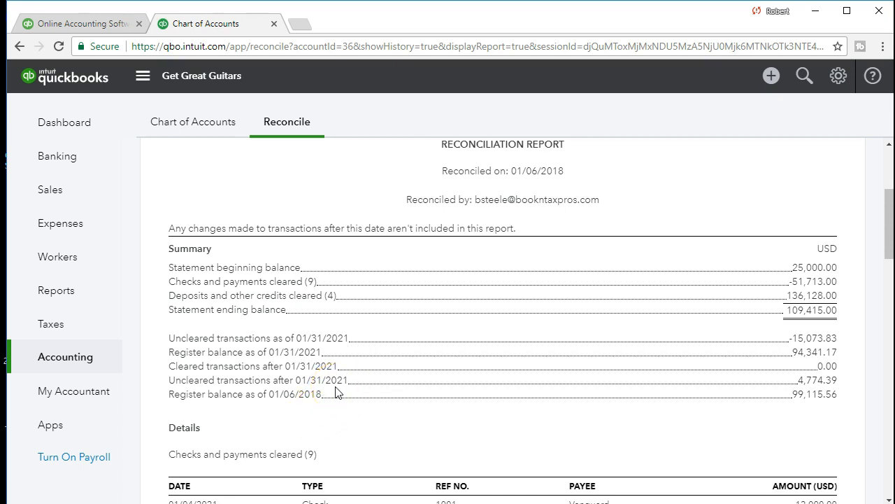
pyautogui.scroll(-1, 336, 393)
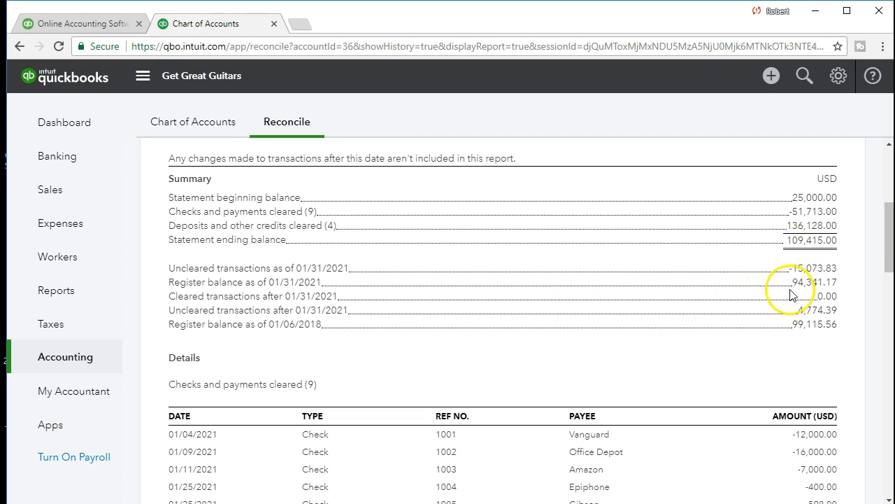
pyautogui.scroll(-1, 677, 332)
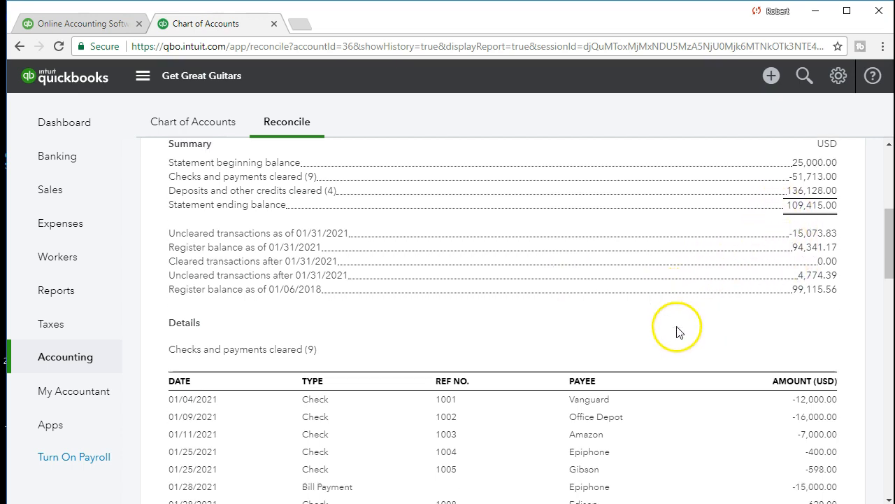
pyautogui.scroll(-3, 677, 332)
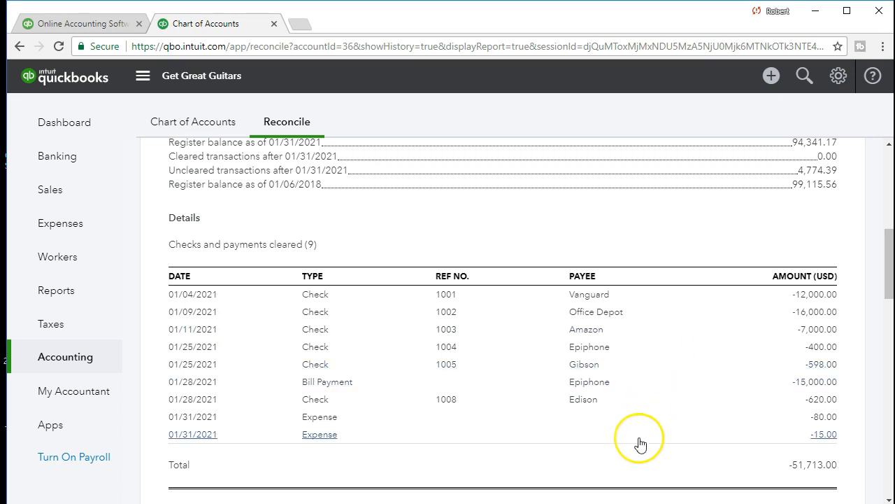
pyautogui.scroll(2, 640, 444)
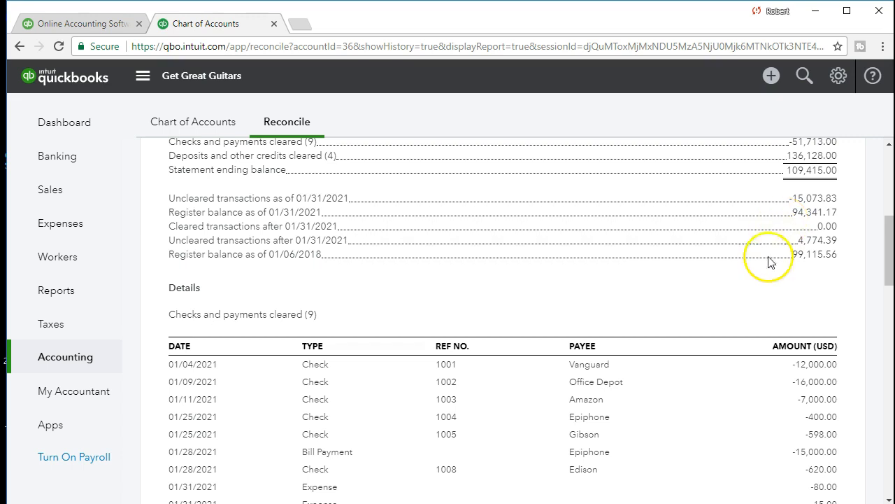
pyautogui.scroll(-4, 724, 333)
pyautogui.scroll(-4, 725, 338)
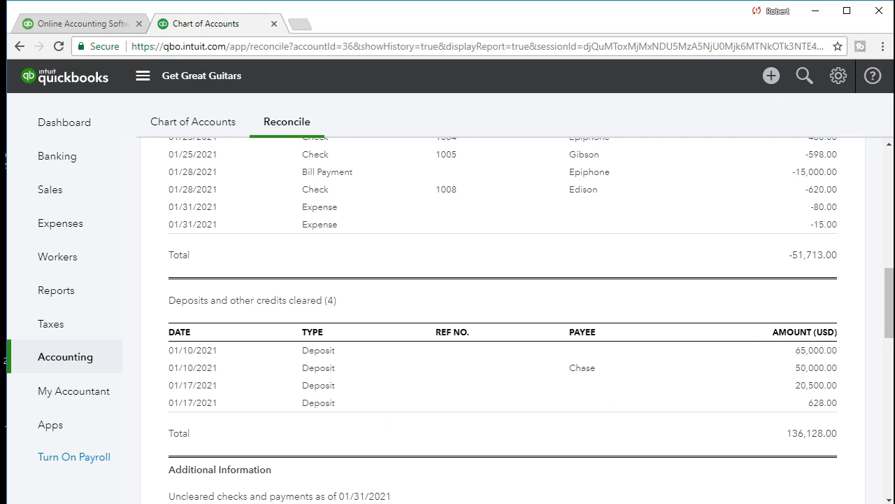
pyautogui.scroll(-8, 340, 424)
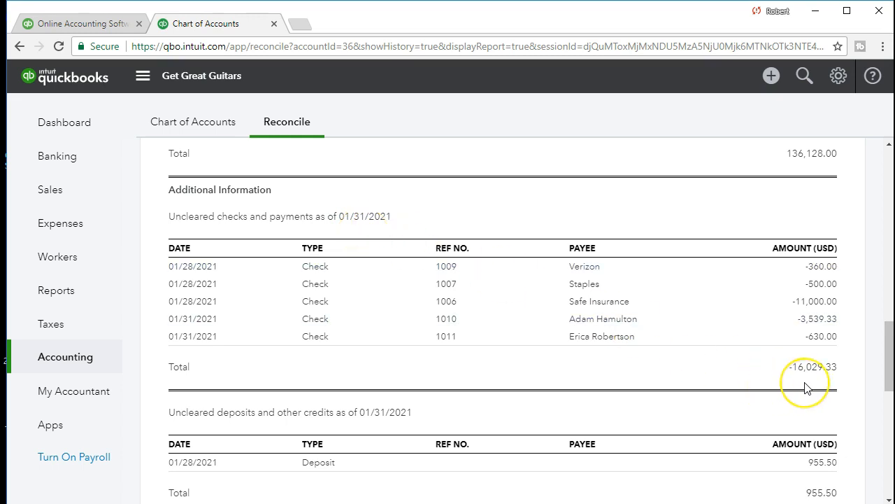
pyautogui.scroll(-1, 805, 388)
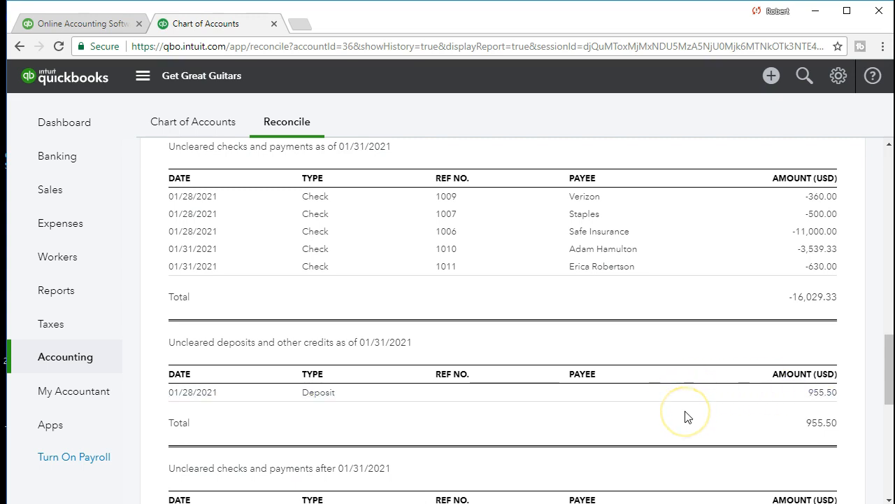
# Step: Use Calculator to subtract the uncleared deposits of 955.50 from the uncleared checks and payments of 16,029.33
pyautogui.moveTo(634, 301); pyautogui.dragTo(604, 180)
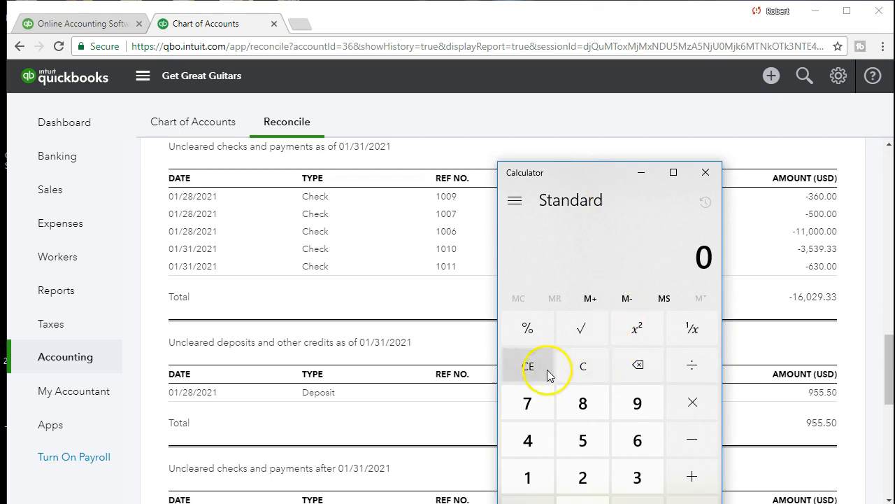
pyautogui.write('16,0')
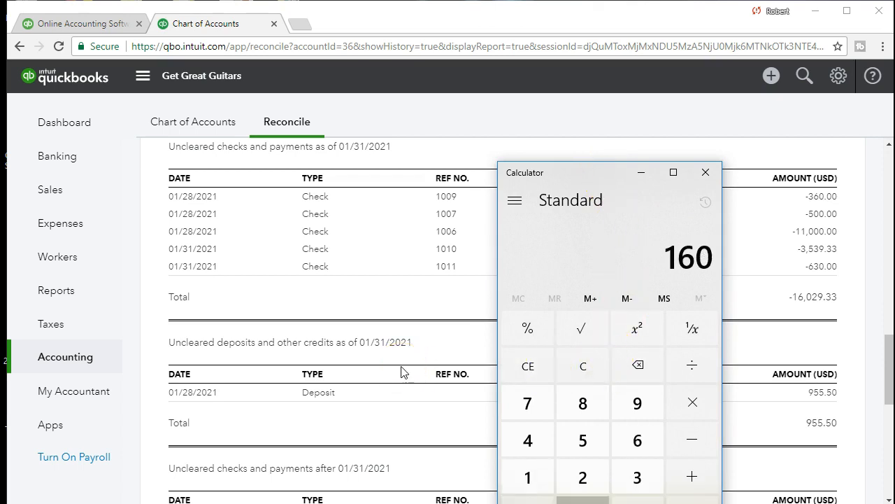
pyautogui.write('29')
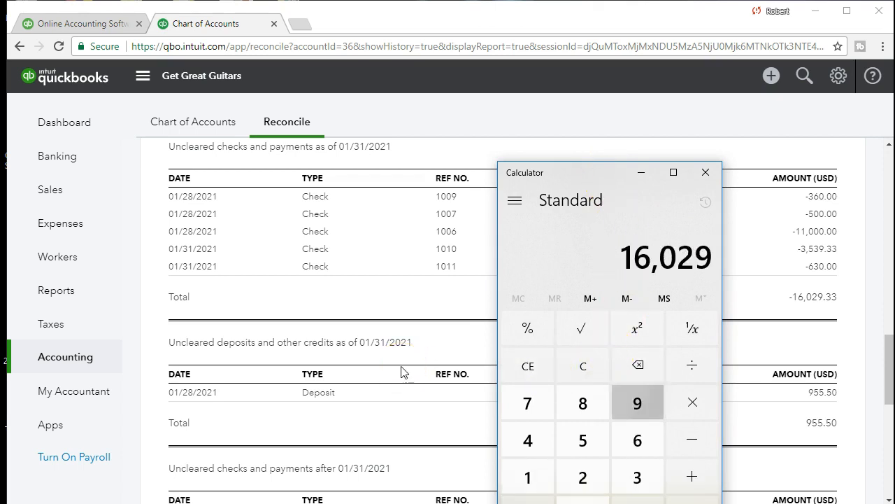
pyautogui.write('.33')
pyautogui.press('-')
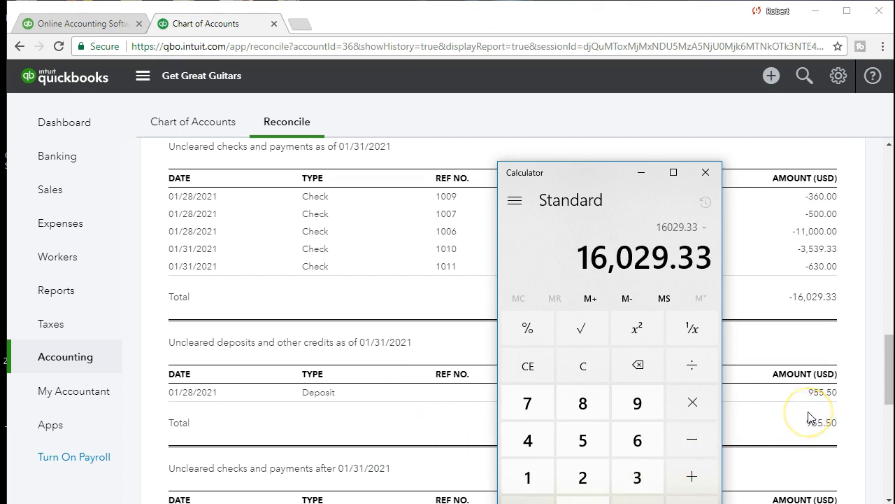
pyautogui.write('955.50')
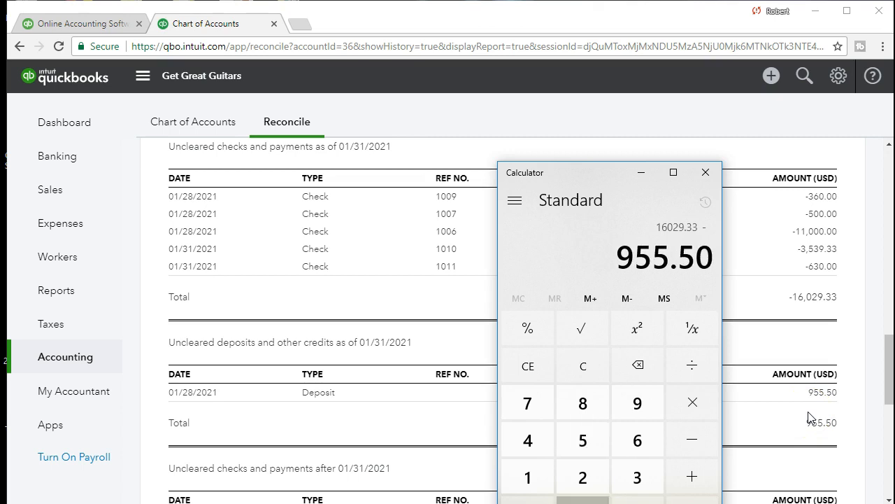
pyautogui.press('Return')
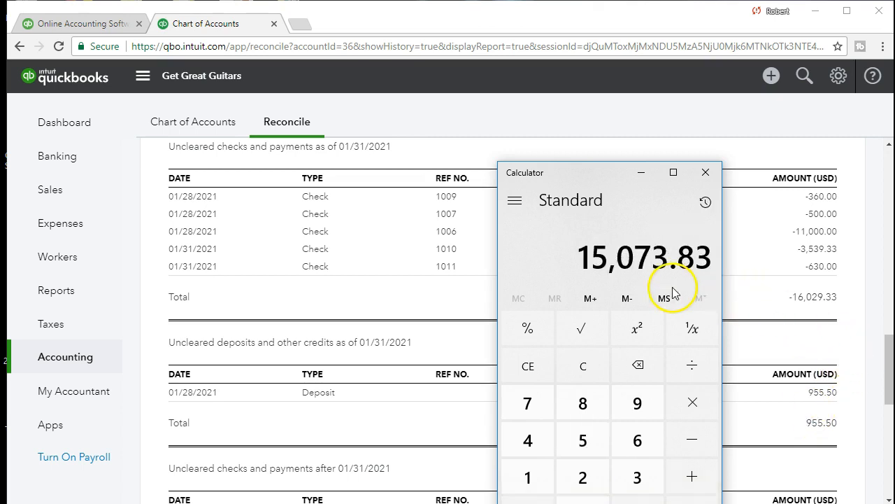
pyautogui.click(640, 172)
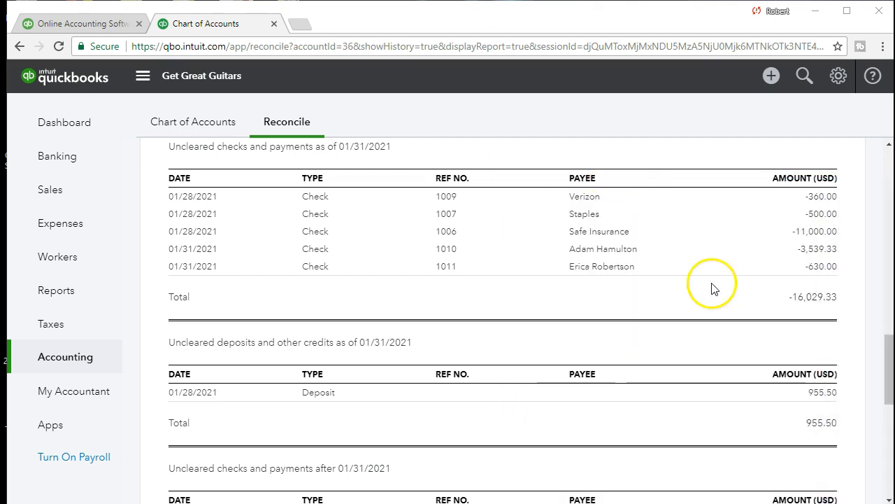
# Step: Check the uncleared total and register balance in the report summary against the balance summary on the Excel statement
pyautogui.scroll(5, 682, 315)
pyautogui.scroll(3, 682, 324)
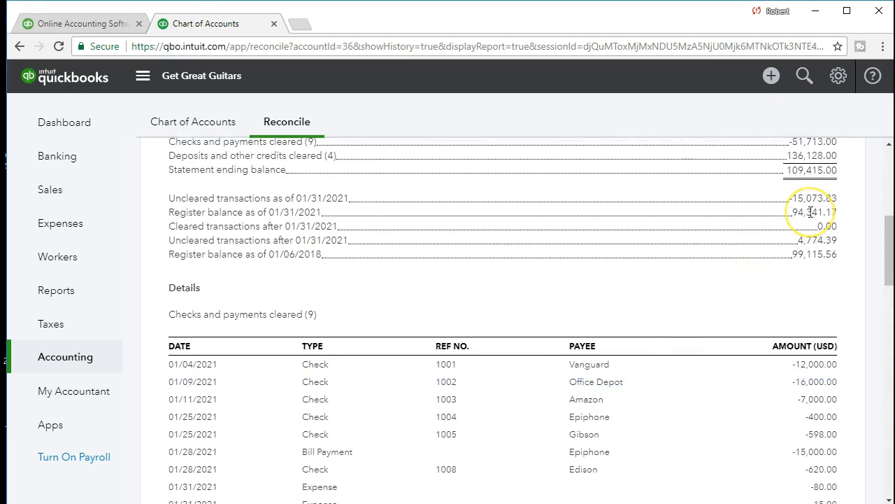
pyautogui.scroll(1, 734, 286)
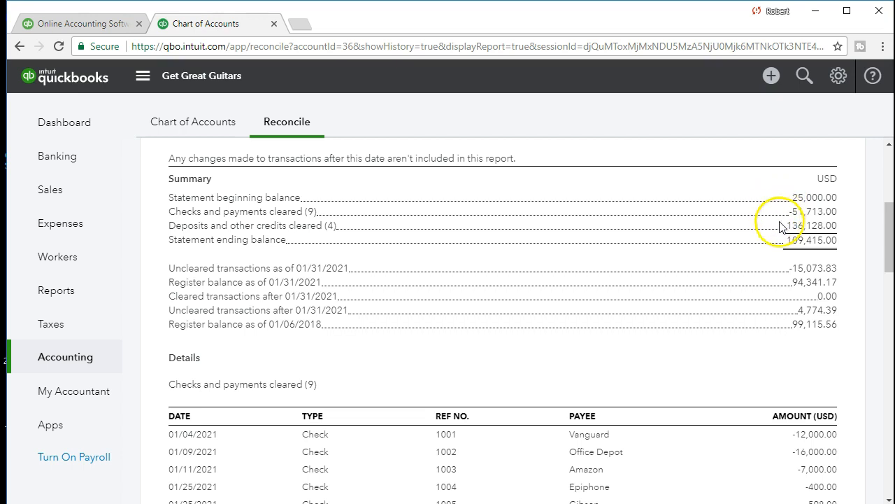
pyautogui.hotkey('alt', 'Tab')
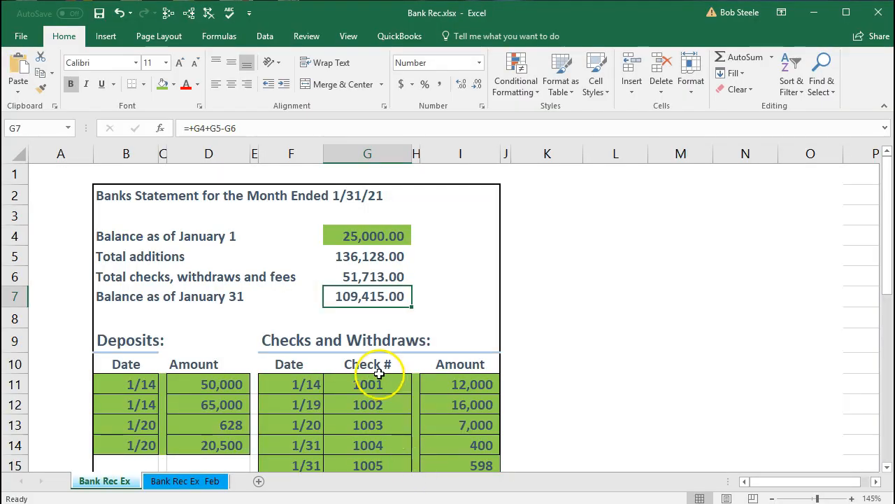
# Step: Go back to the QuickBooks Online report and review the cleared payments, cleared deposits and outstanding items section by section
pyautogui.click(815, 12)
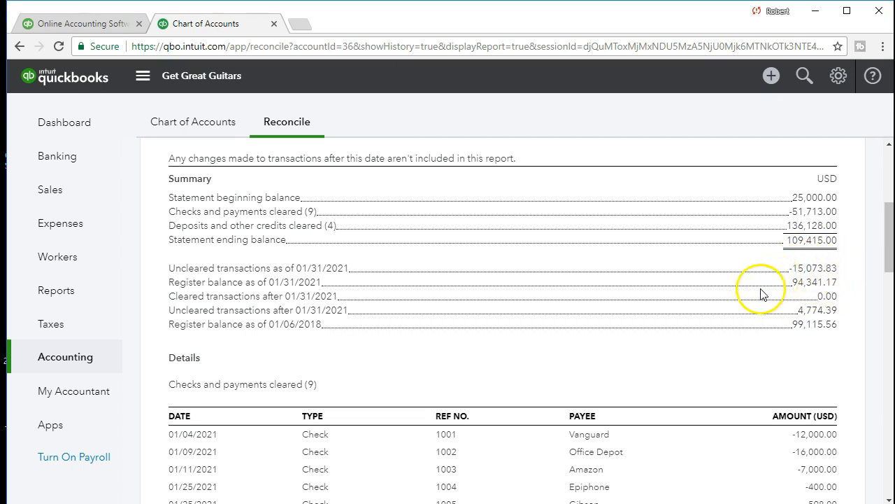
pyautogui.scroll(-1, 441, 360)
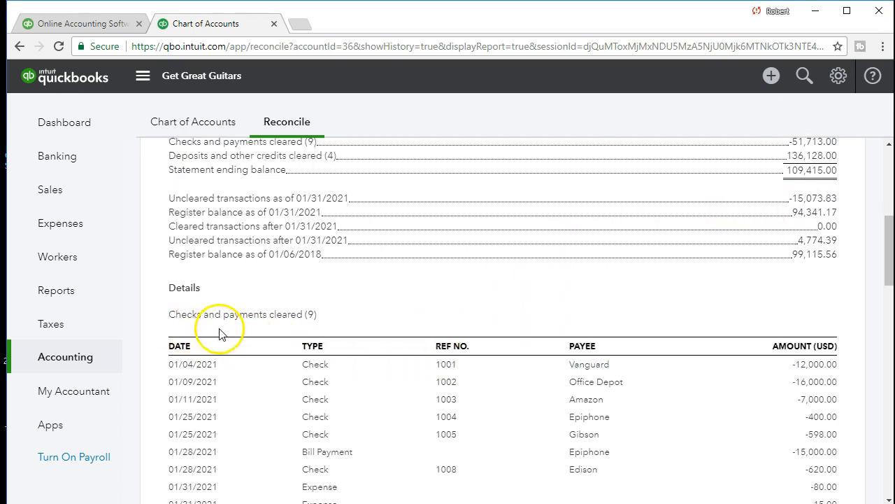
pyautogui.scroll(-1, 285, 330)
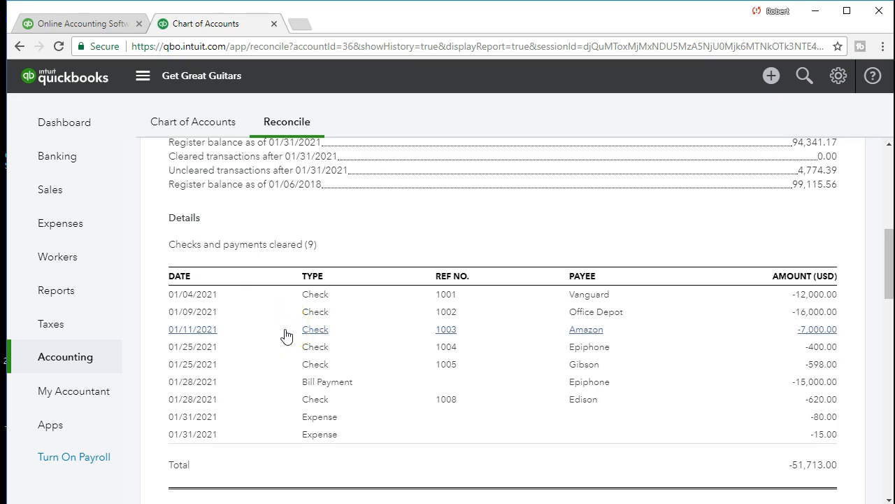
pyautogui.scroll(-3, 285, 336)
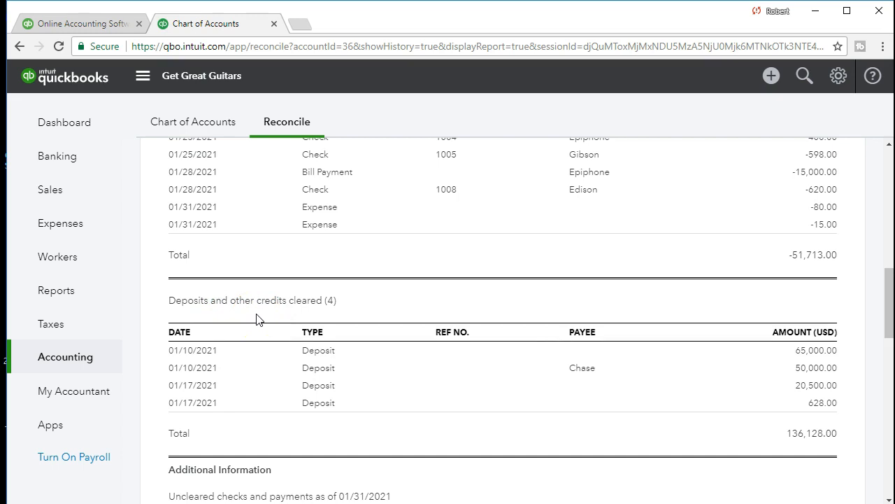
pyautogui.scroll(-4, 256, 319)
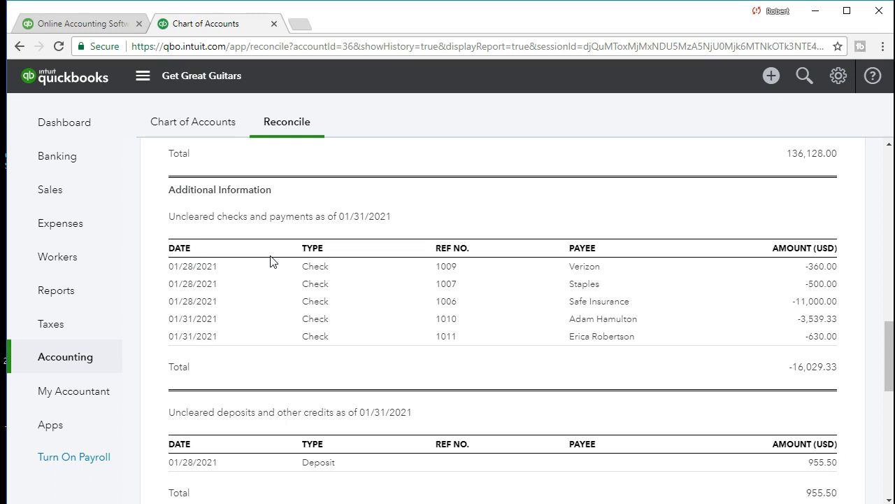
pyautogui.scroll(-1, 279, 370)
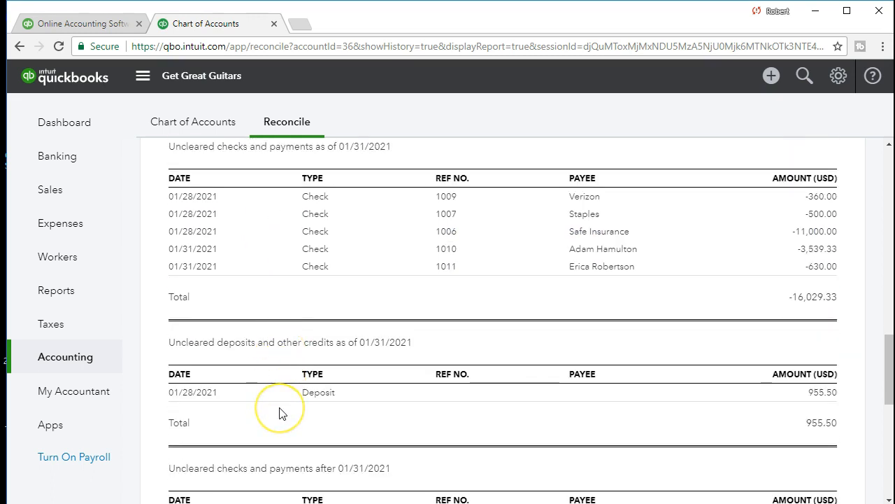
pyautogui.scroll(-1, 279, 413)
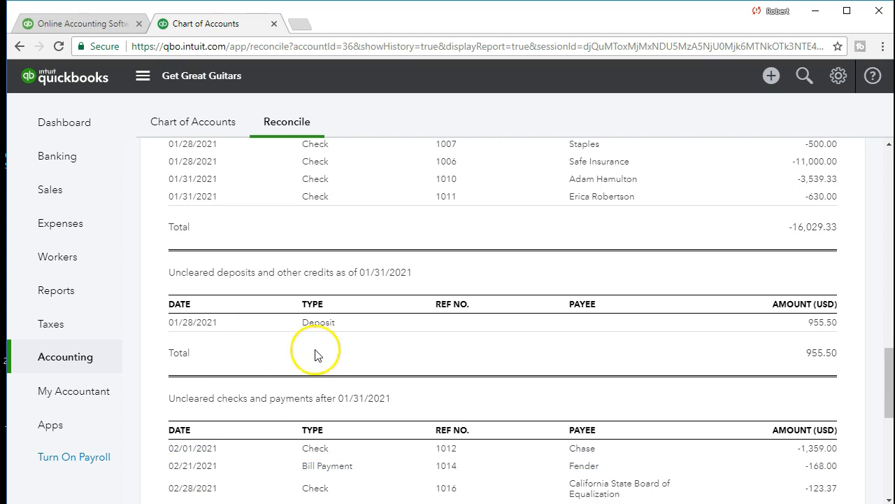
# Step: Print the Checking reconciliation report for the period ending 01/31/2021 with CutePDF Writer as the destination
pyautogui.scroll(-1, 419, 356)
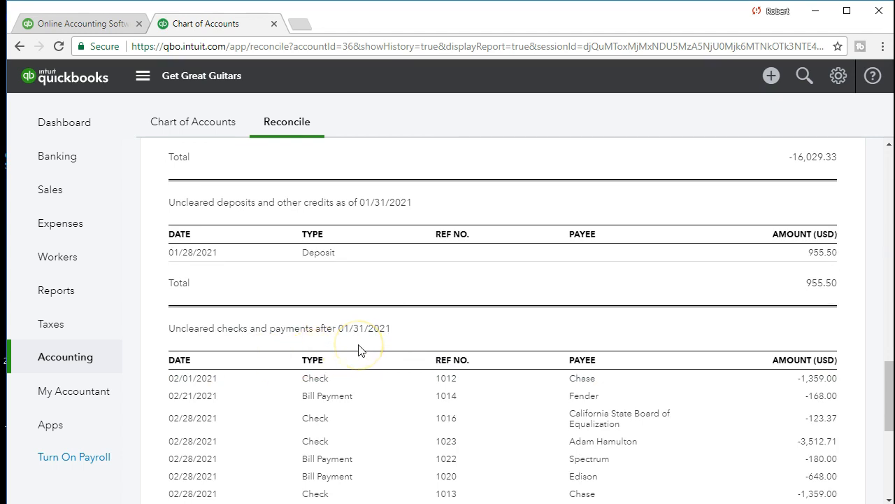
pyautogui.scroll(10, 430, 365)
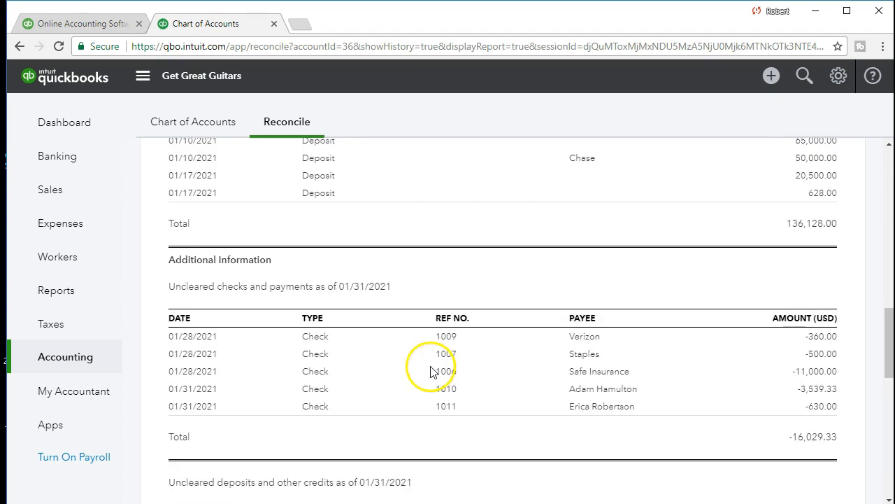
pyautogui.scroll(5, 431, 373)
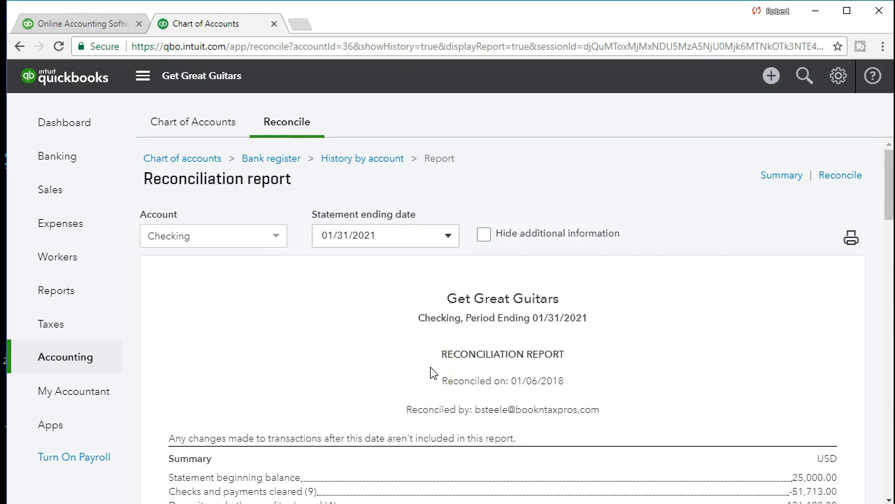
pyautogui.click(851, 238)
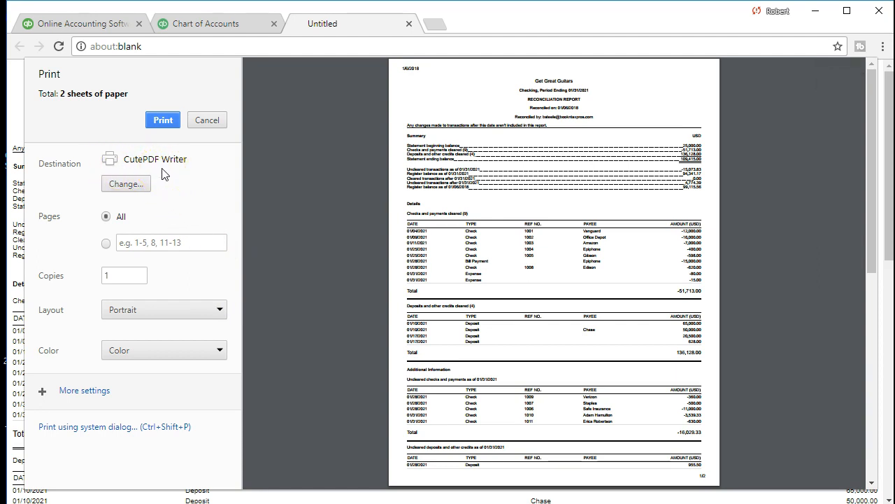
pyautogui.click(144, 189)
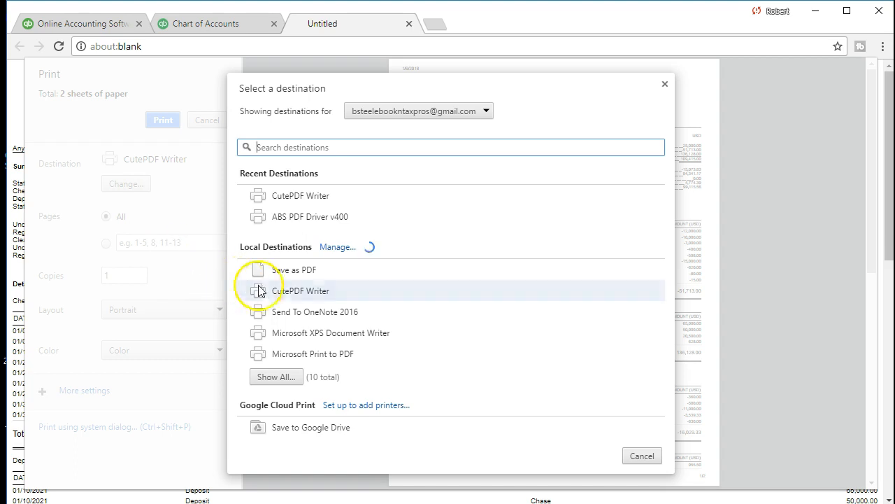
pyautogui.click(333, 301)
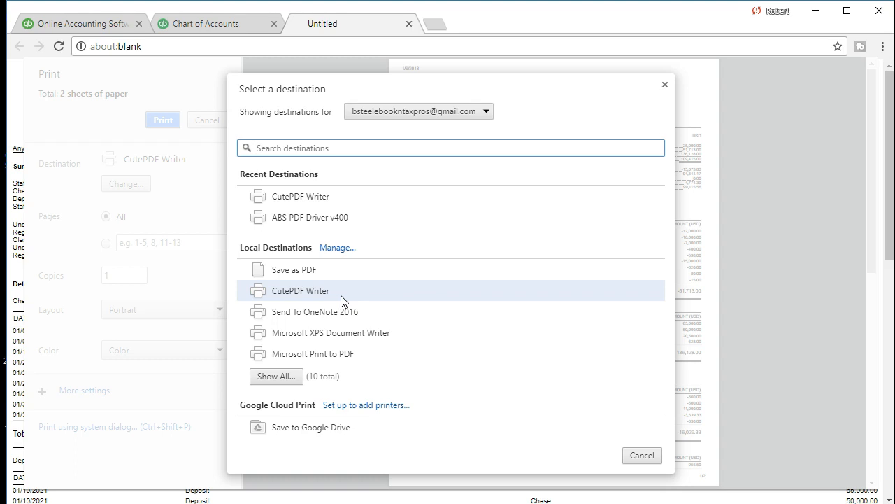
pyautogui.click(341, 295)
pyautogui.click(344, 297)
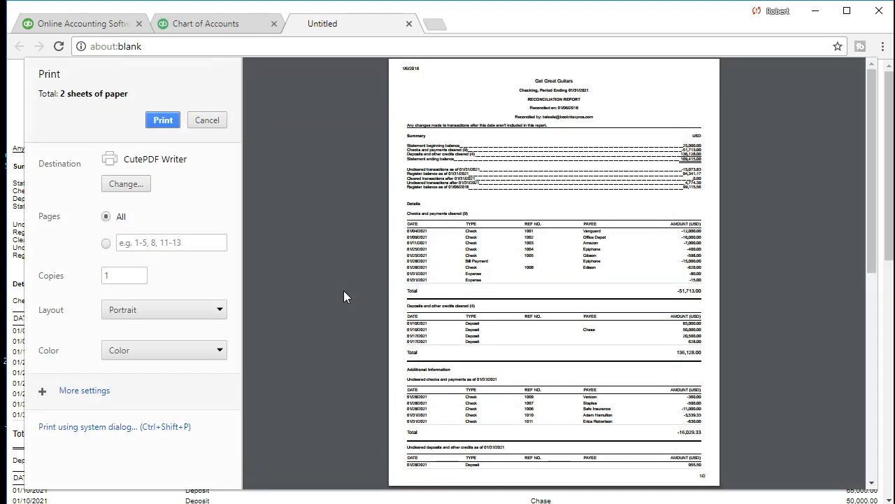
pyautogui.click(281, 244)
pyautogui.click(162, 123)
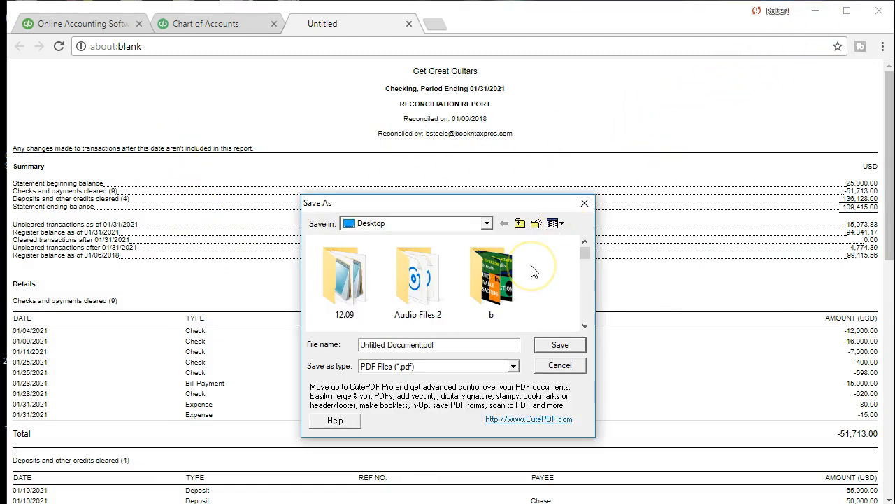
# Step: Set the PDF's save location to the Docs 9 folder inside Excel Docs on the TOSHIBA EXT (E:) drive
pyautogui.click(487, 225)
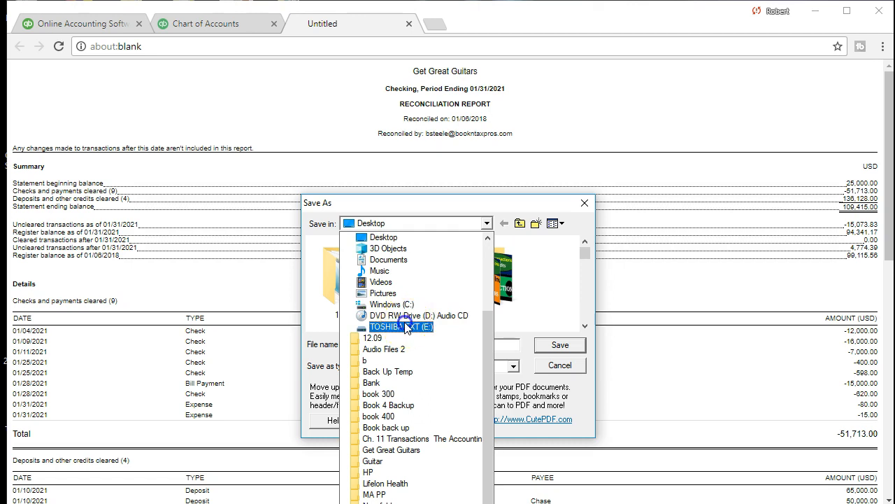
pyautogui.click(391, 326)
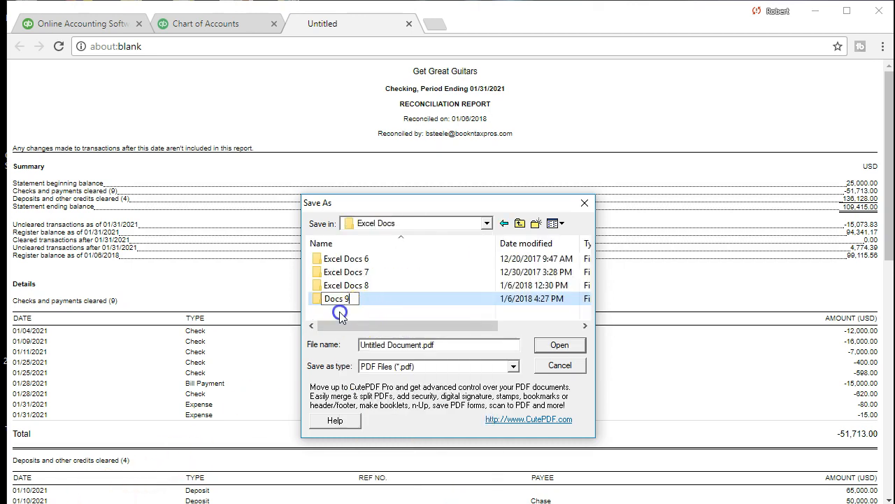
pyautogui.doubleClick(311, 298)
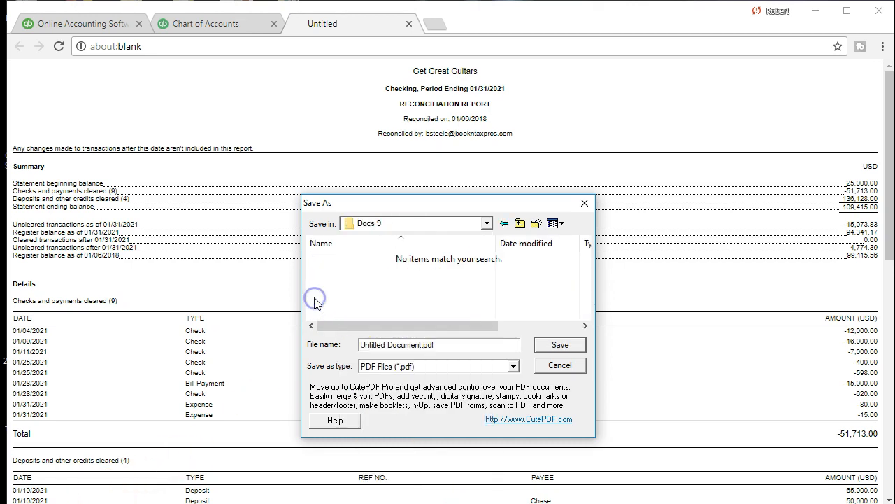
# Step: Name the PDF file "Bank Rec 01.31.21" and save it
pyautogui.click(411, 344)
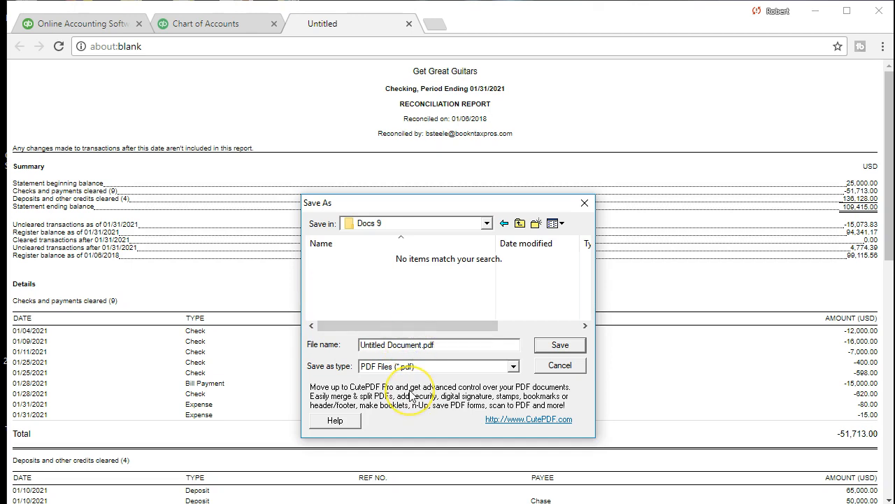
pyautogui.press('BackSpace')
pyautogui.press('BackSpace')
pyautogui.press('BackSpace')
pyautogui.press('BackSpace')
pyautogui.press('BackSpace')
pyautogui.press('BackSpace')
pyautogui.press('BackSpace')
pyautogui.press('BackSpace')
pyautogui.press('BackSpace')
pyautogui.press('BackSpace')
pyautogui.press('BackSpace')
pyautogui.press('BackSpace')
pyautogui.press('BackSpace')
pyautogui.press('BackSpace')
pyautogui.press('BackSpace')
pyautogui.press('BackSpace')
pyautogui.press('BackSpace')
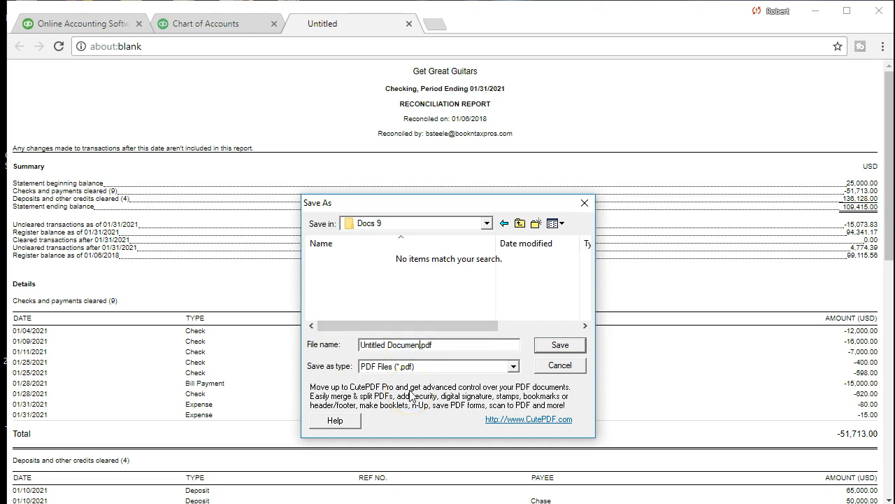
pyautogui.write('Bank Rec ')
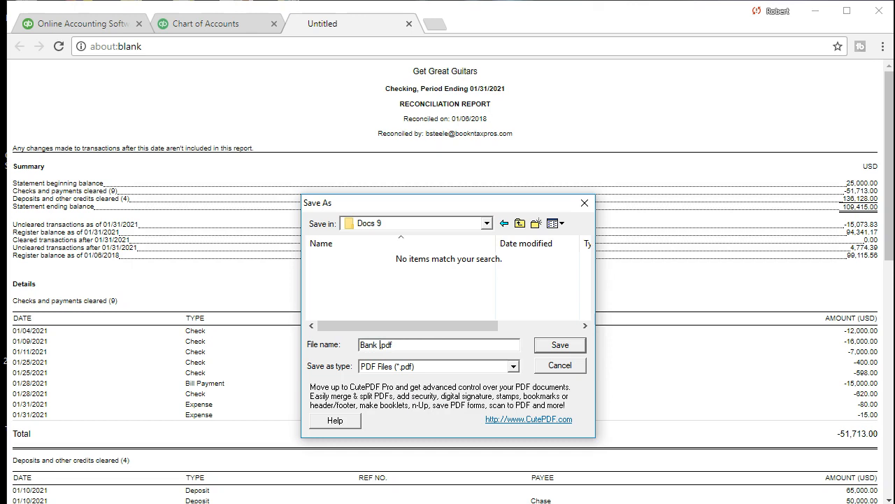
pyautogui.write('01.31.21')
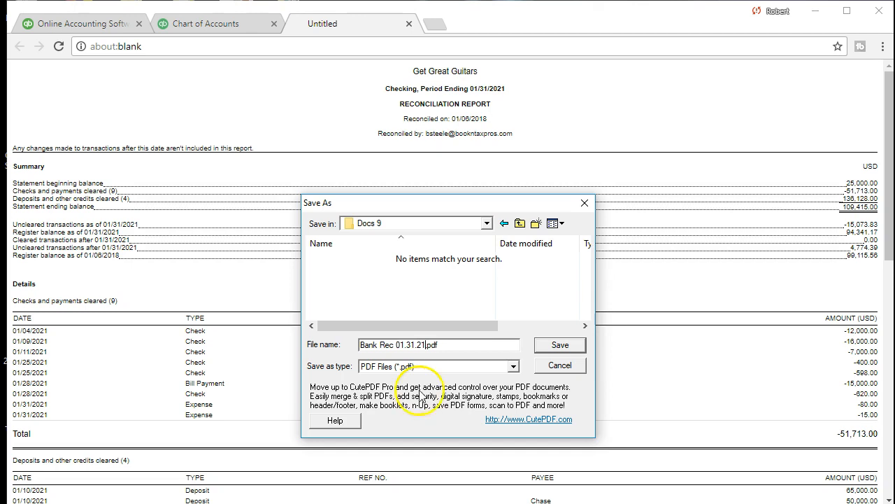
pyautogui.click(539, 345)
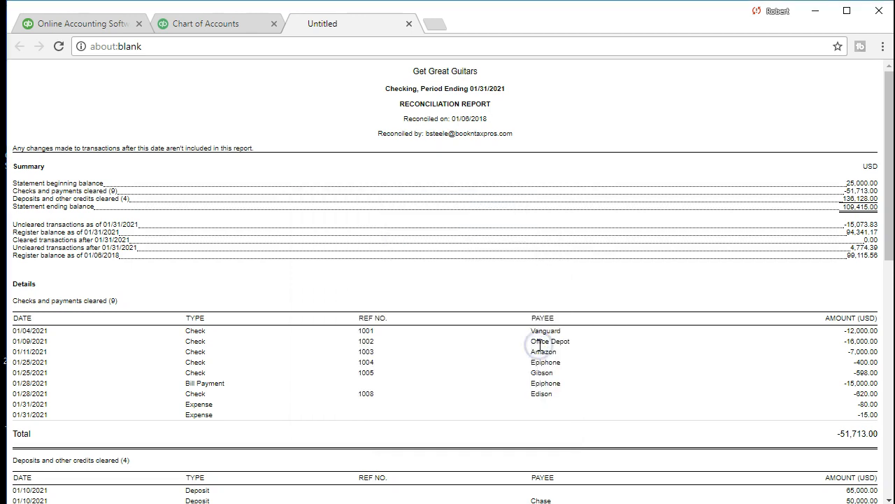